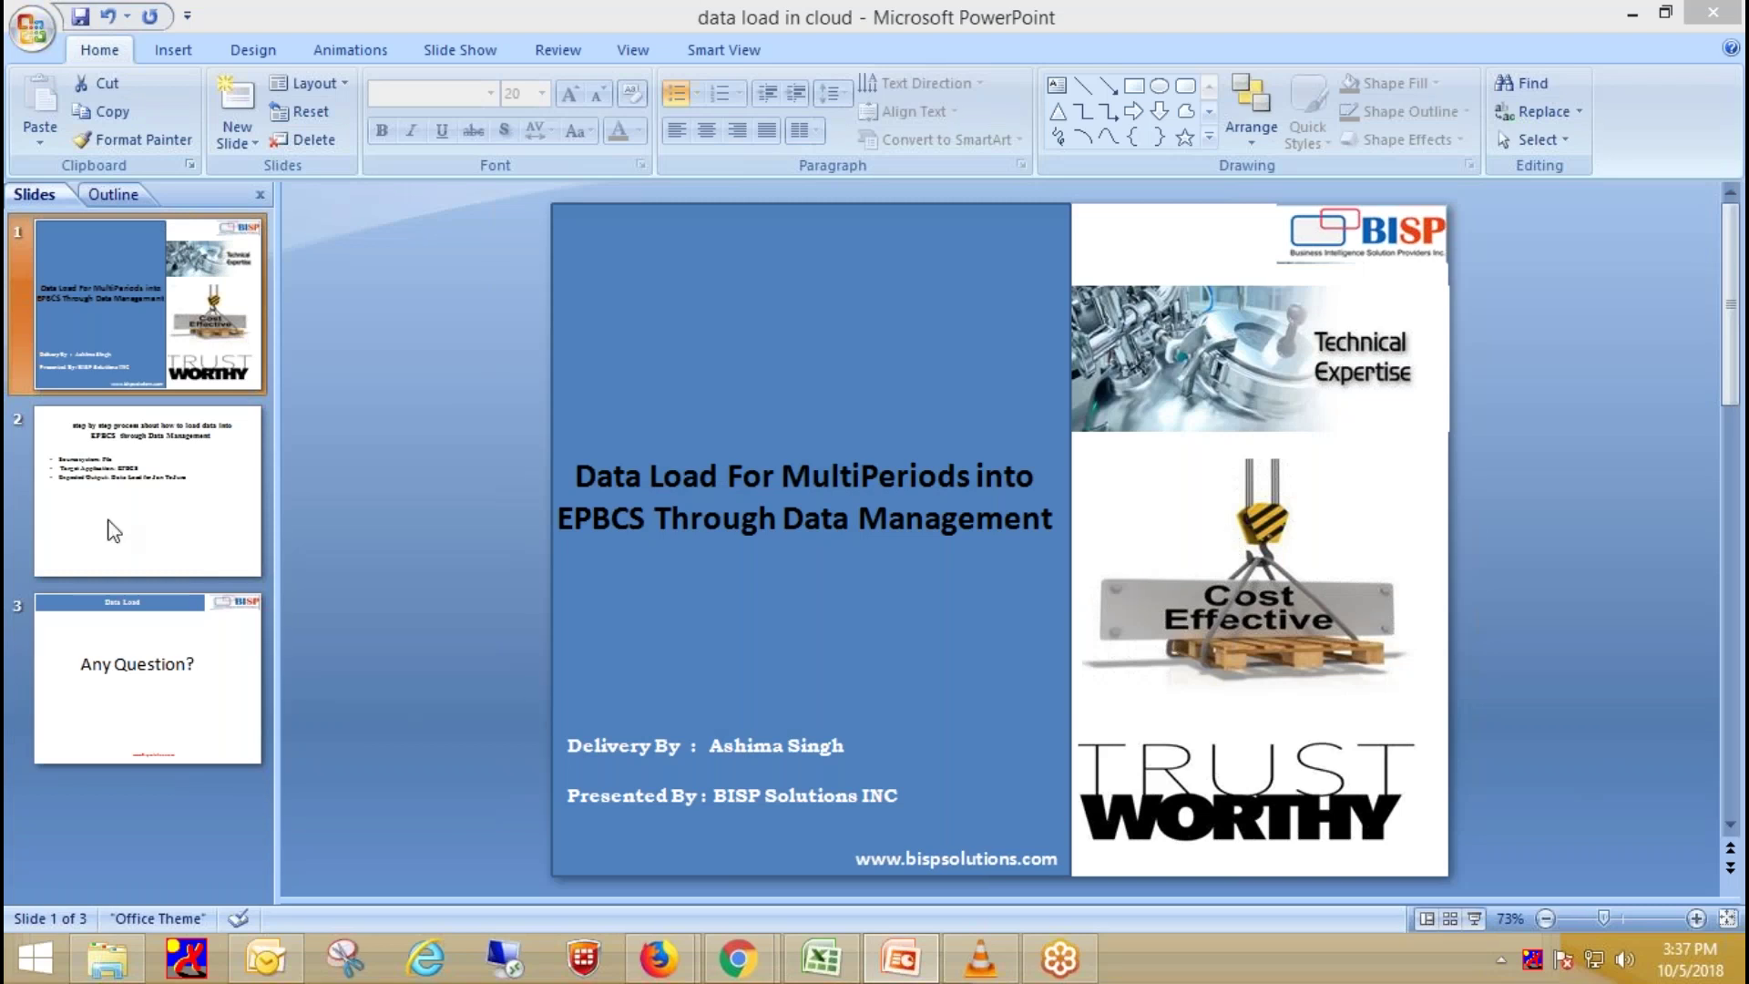
Show slide 2 of the deck, listing source File, target EPBCS and a Jan-to-June load
left_click(142, 488)
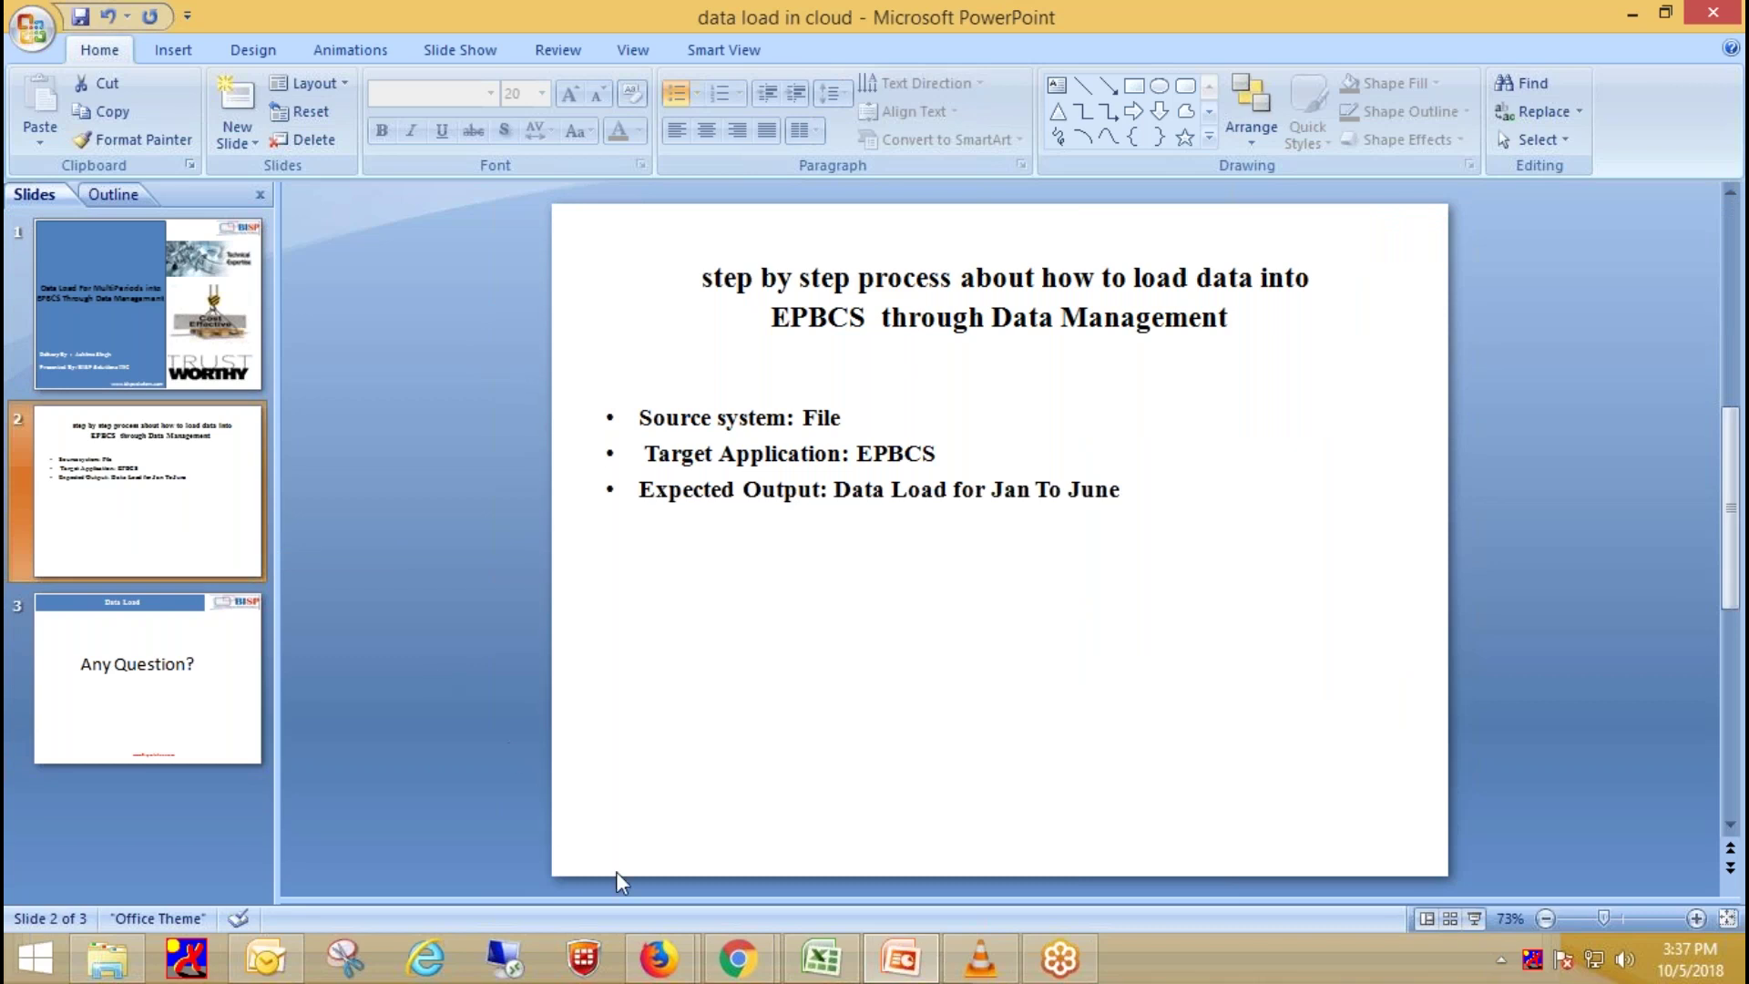
Review the TEST_lOAD workbook's six accounts, then return to the EPM Cloud home page in Chrome
left_click(797, 970)
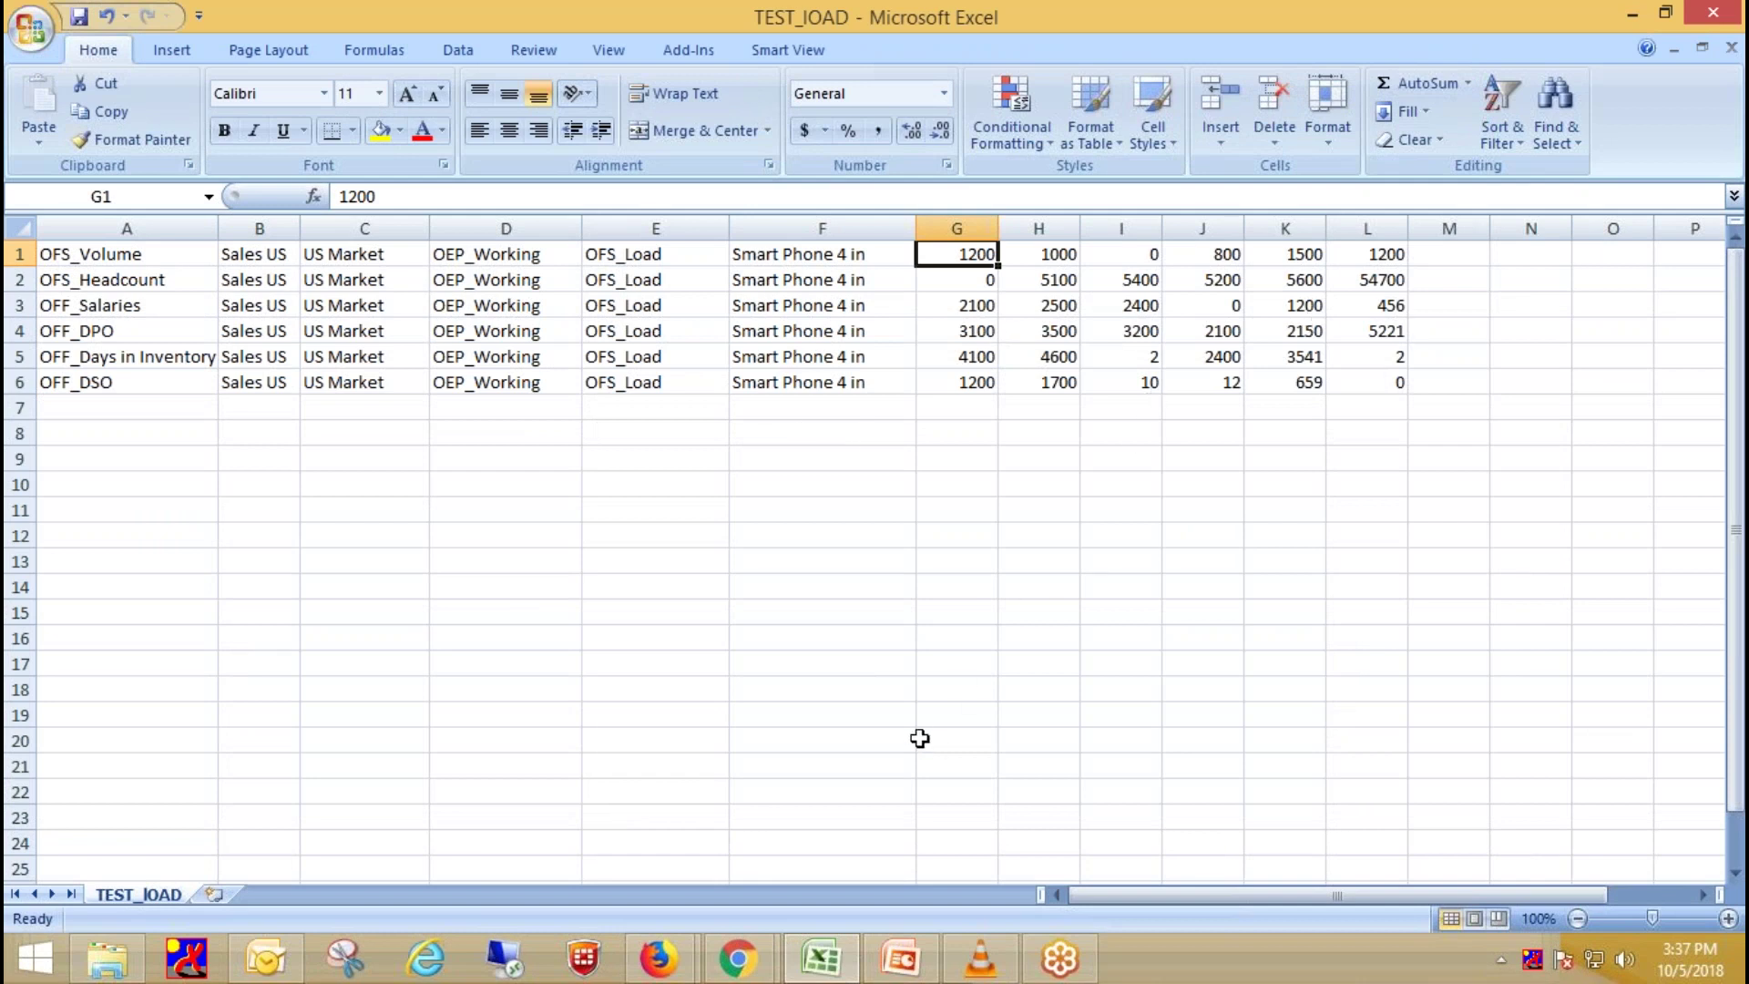
mouse_move(753, 947)
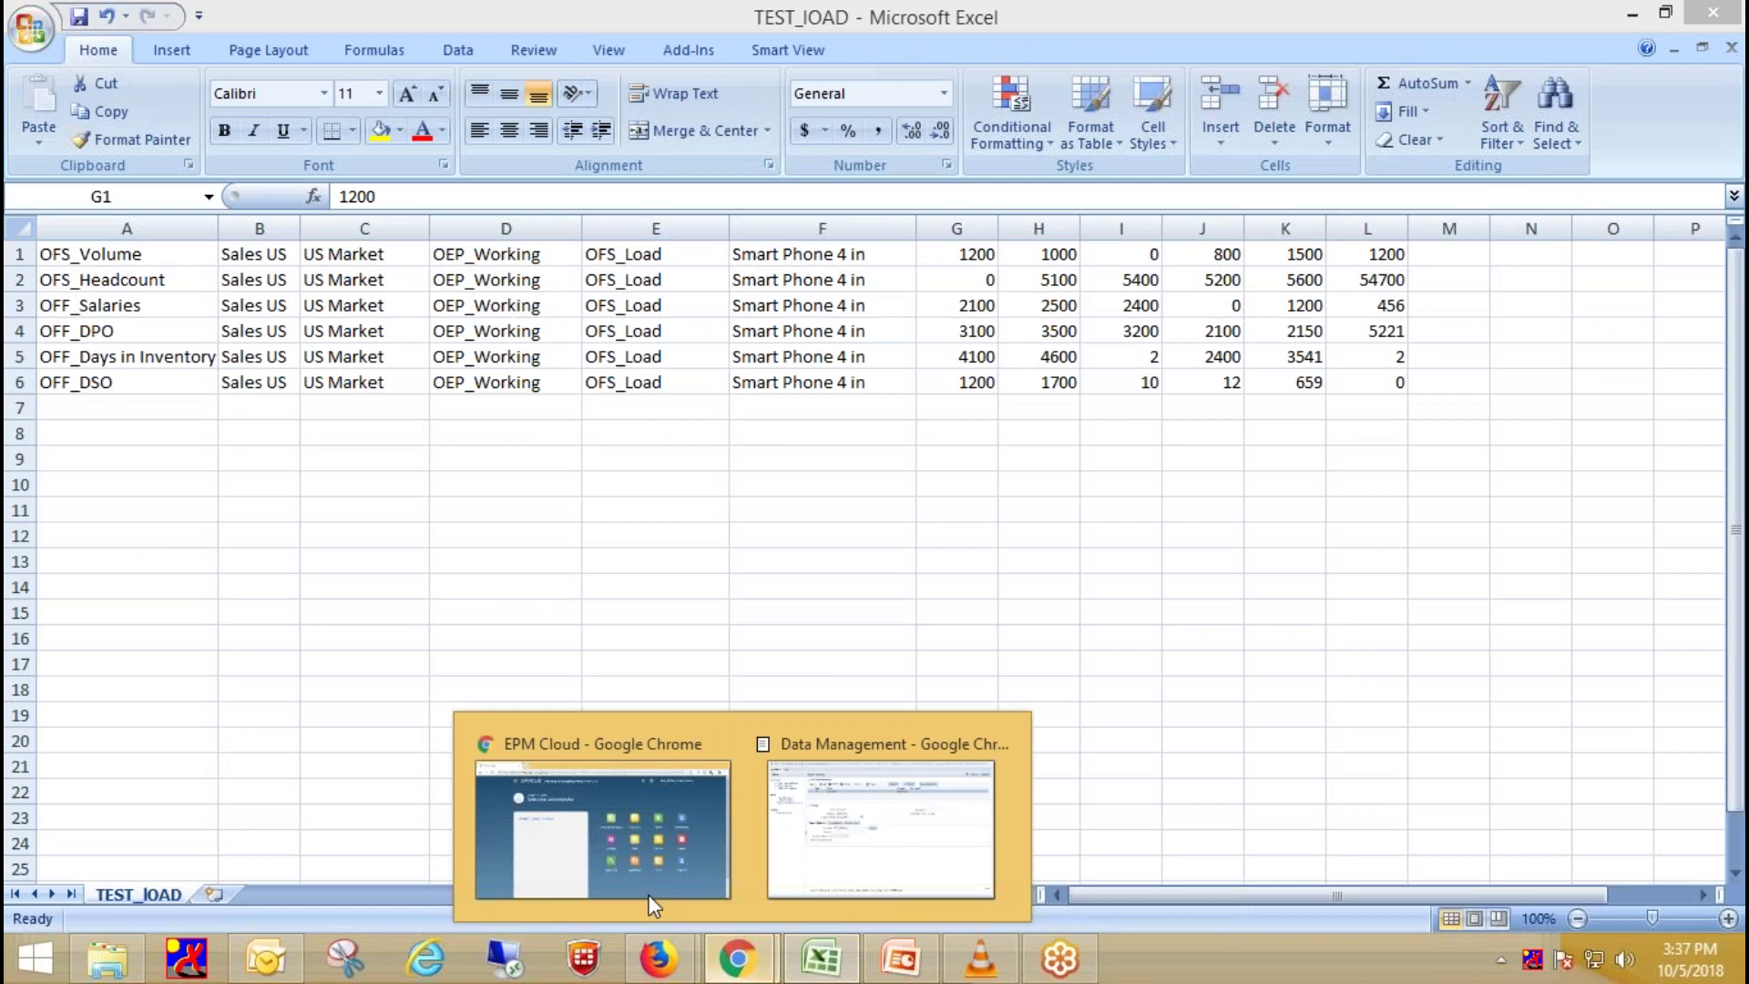
left_click(607, 858)
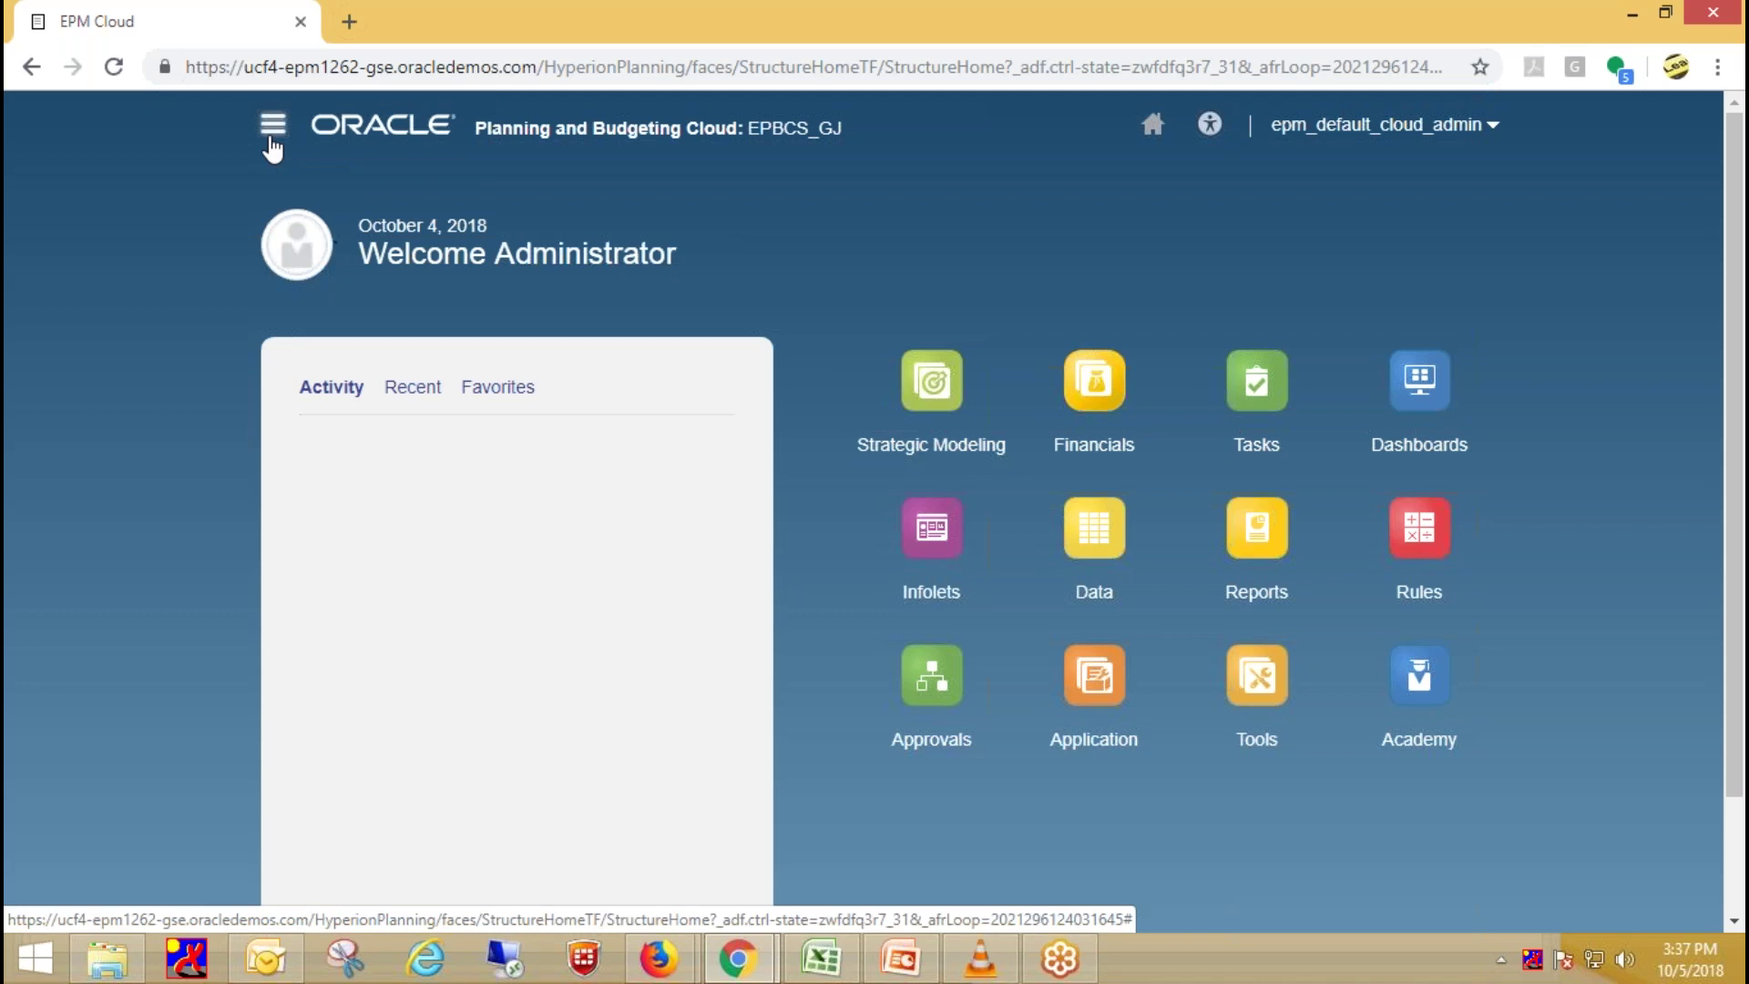
Bring the Data Management window forward, showing the Category Mapping setup page
left_click(271, 129)
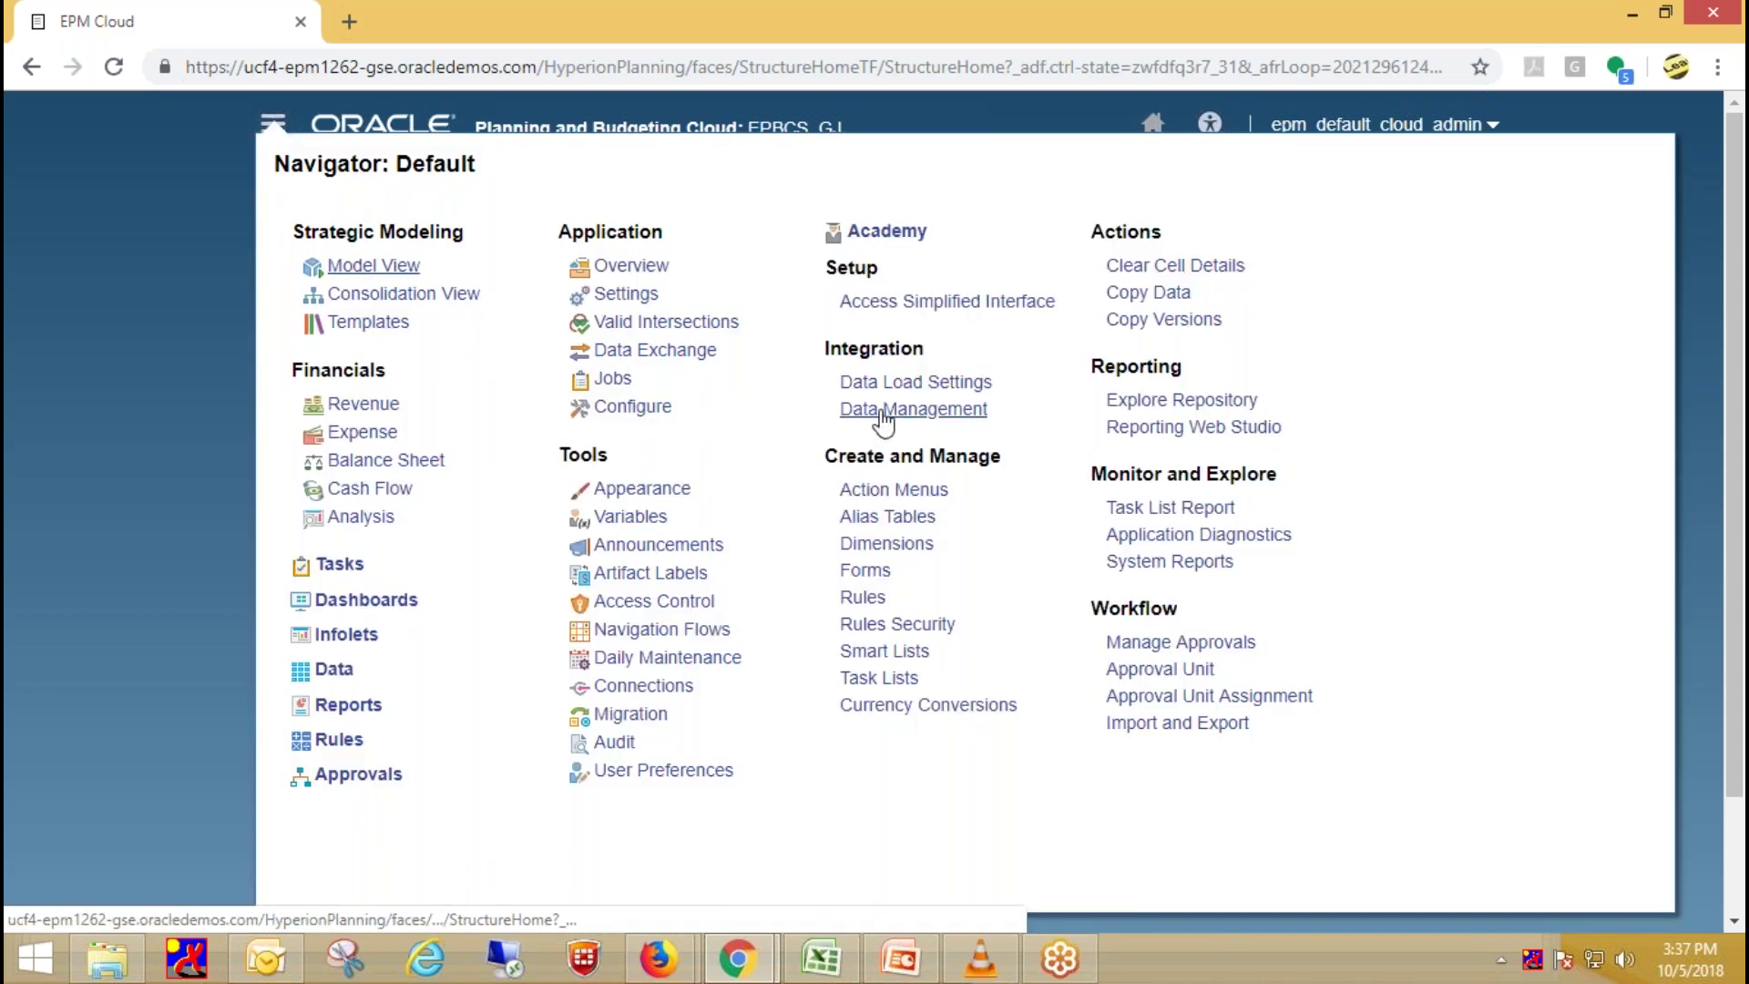
left_click(738, 959)
left_click(833, 873)
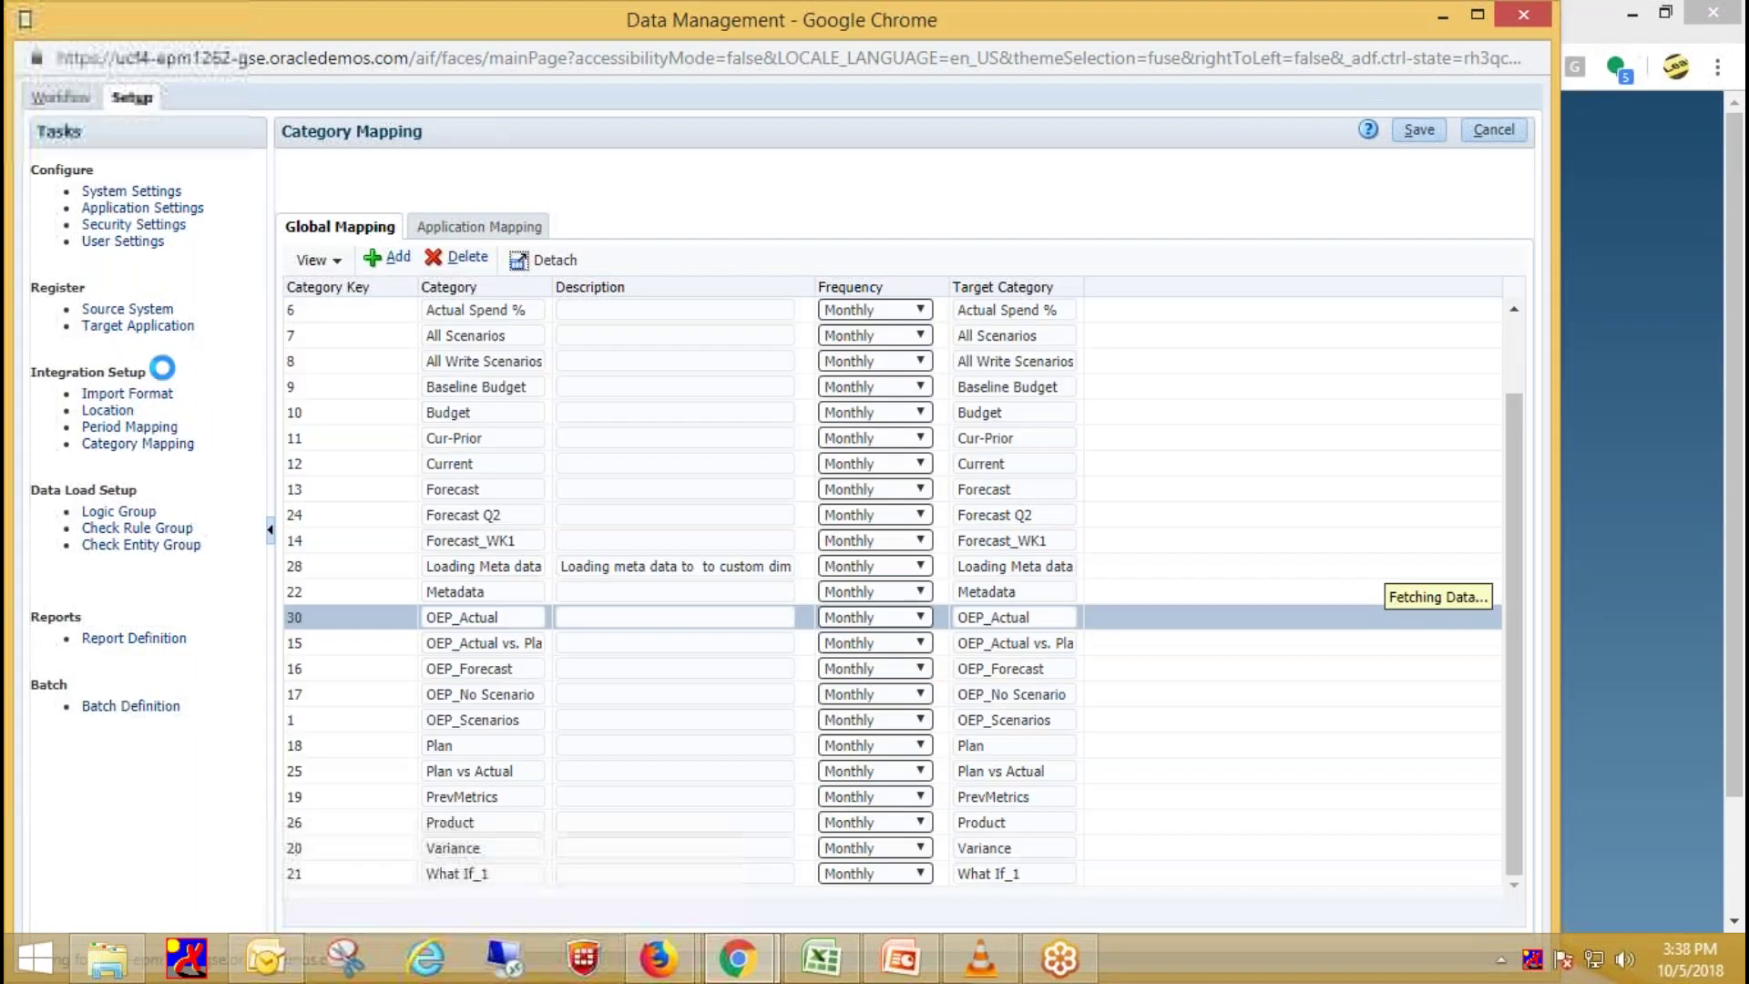
Review the registered source systems, keeping File as EBS's source system type
left_click(127, 308)
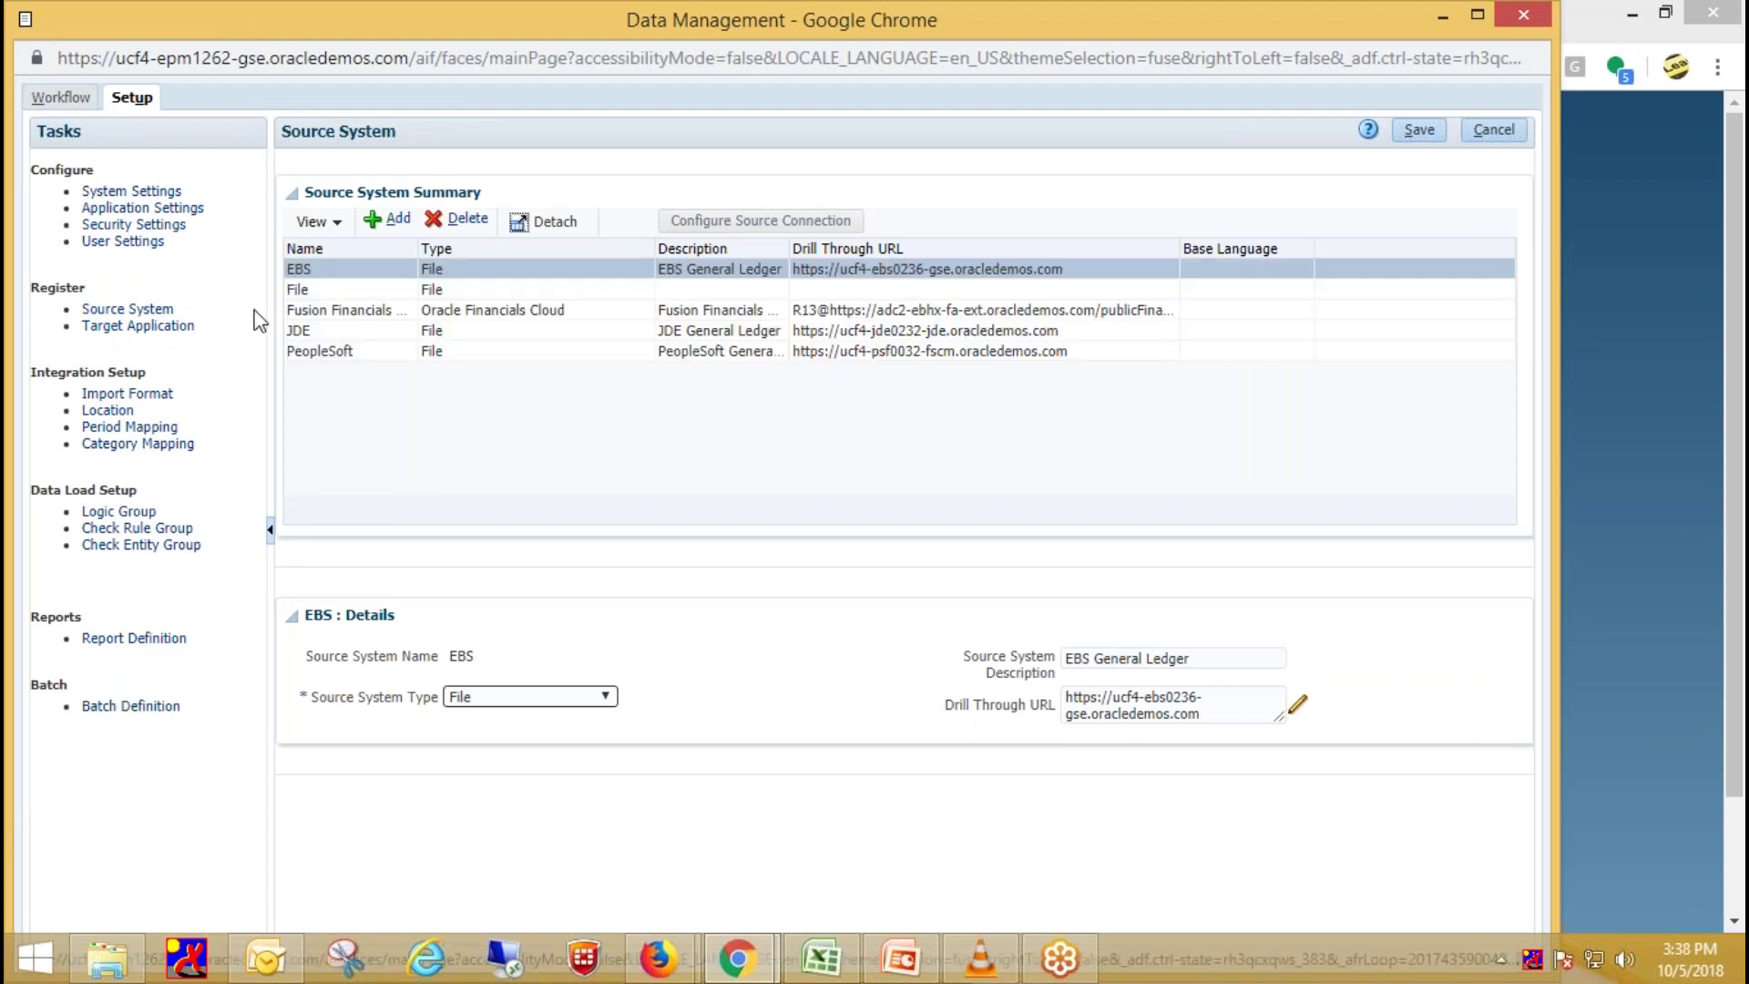
left_click(605, 697)
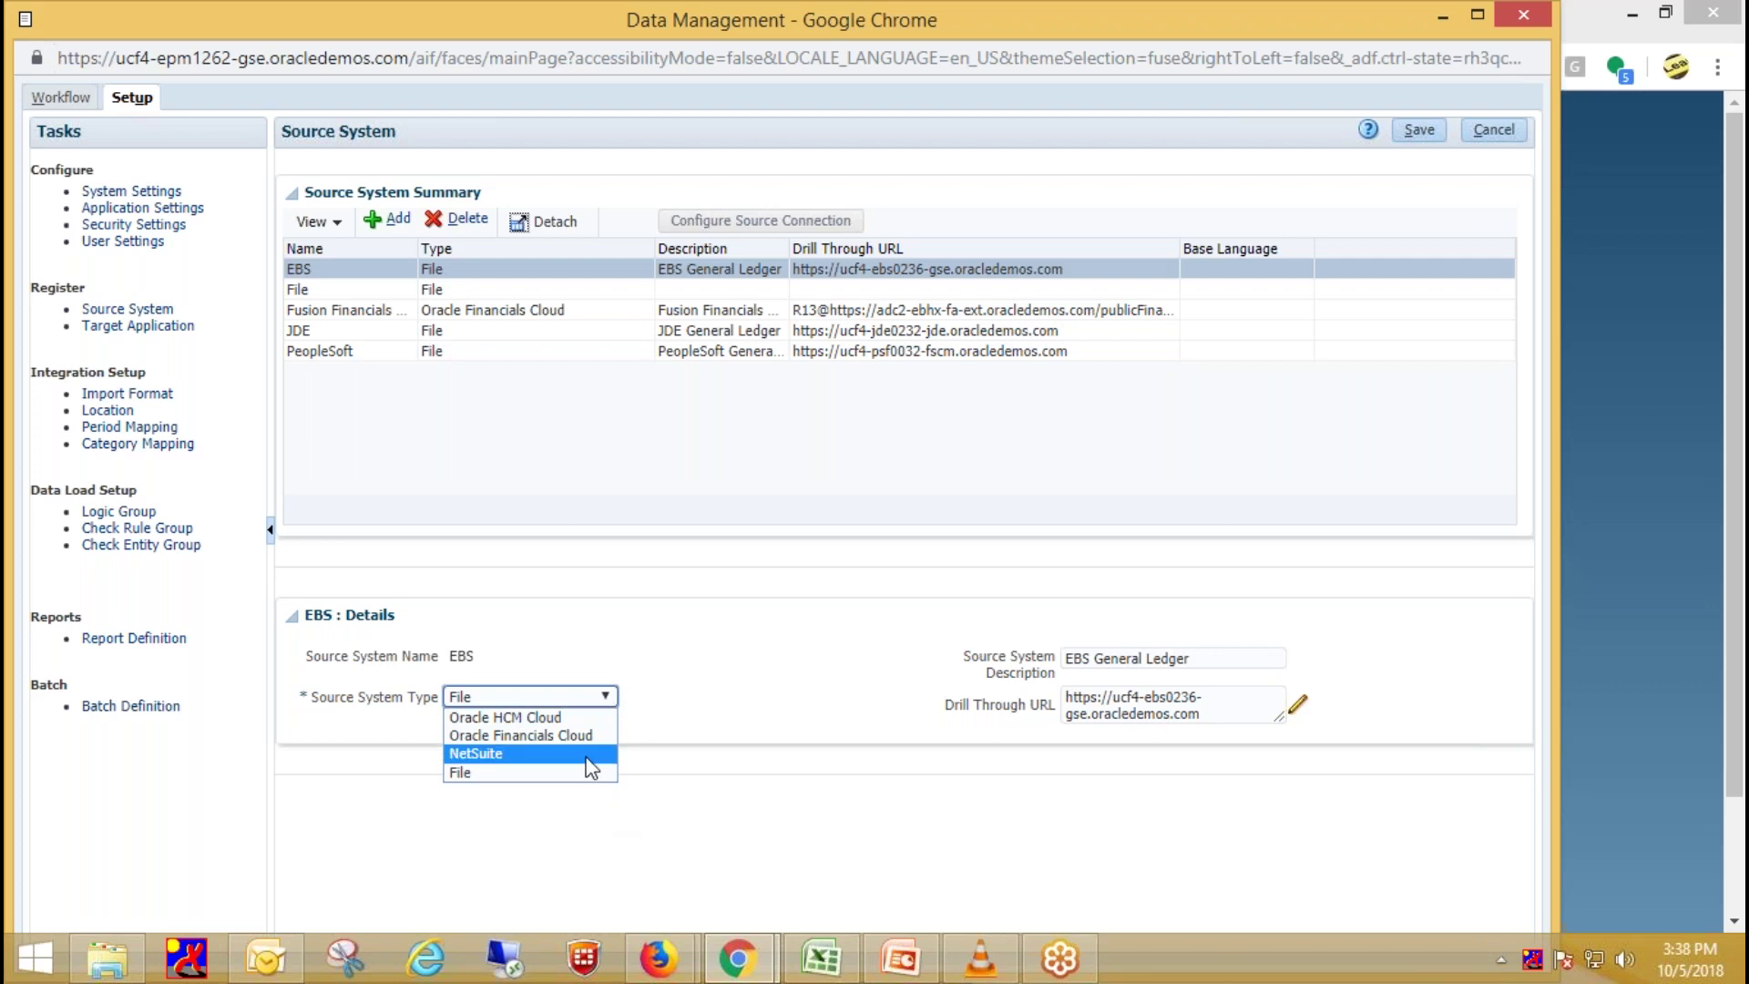
left_click(479, 478)
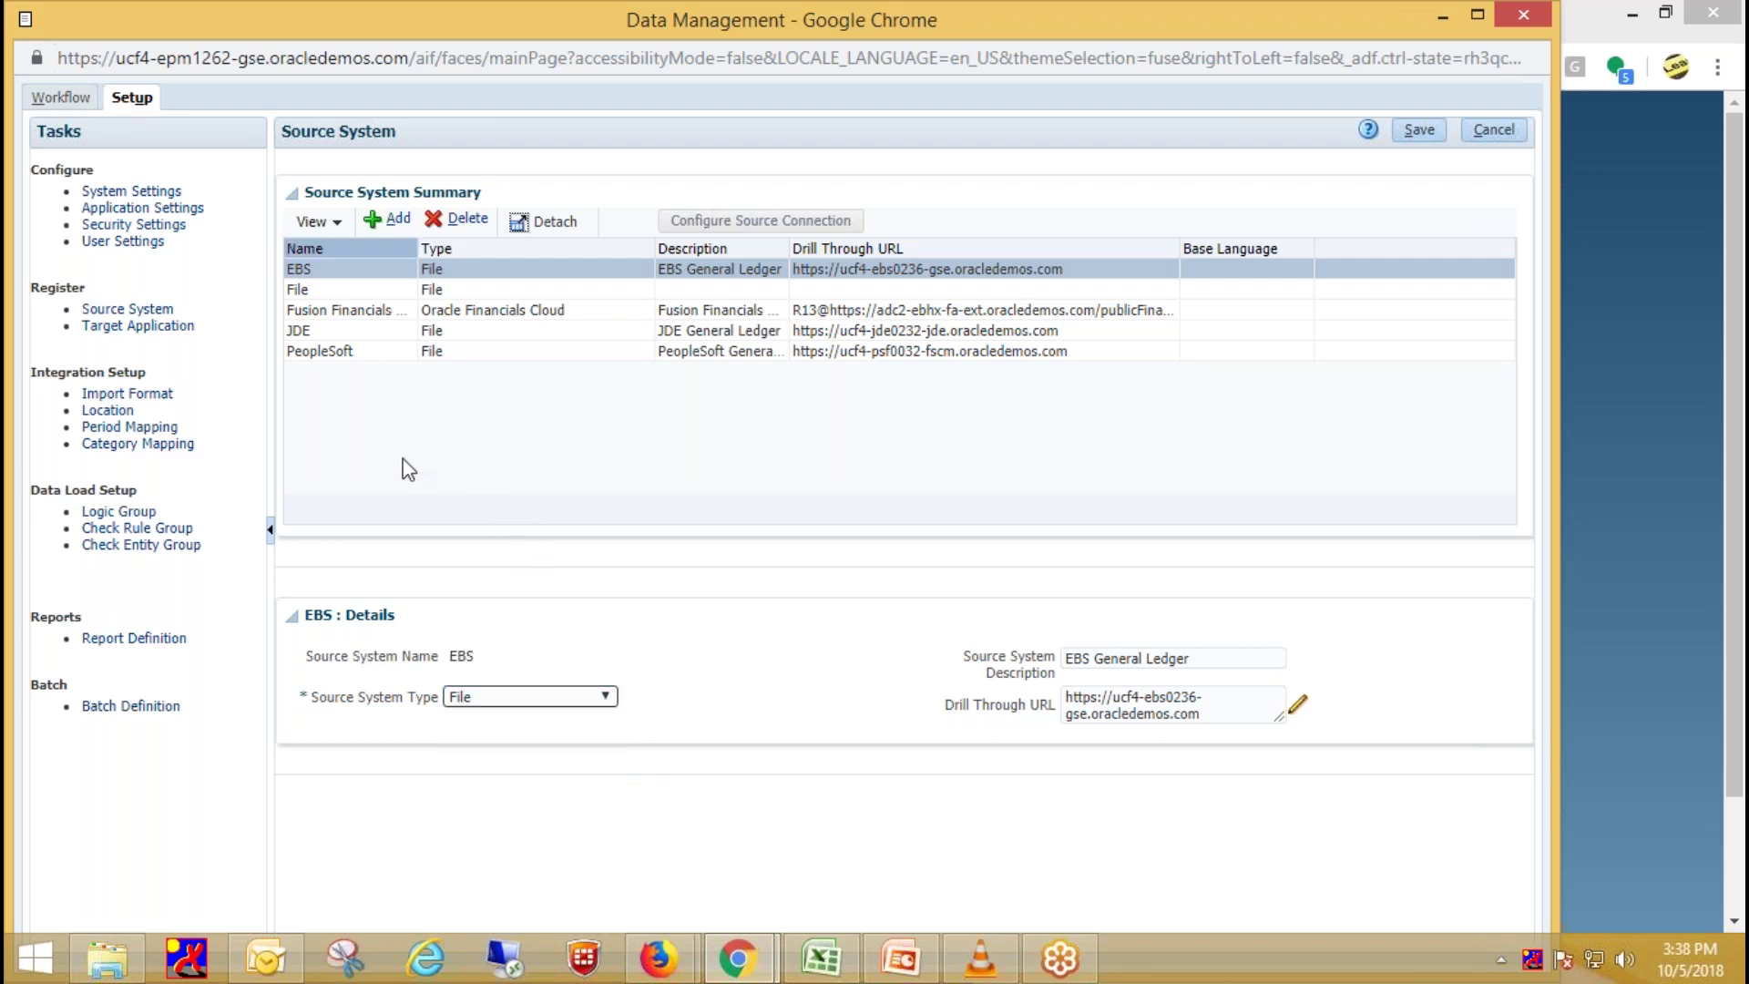
left_click(155, 326)
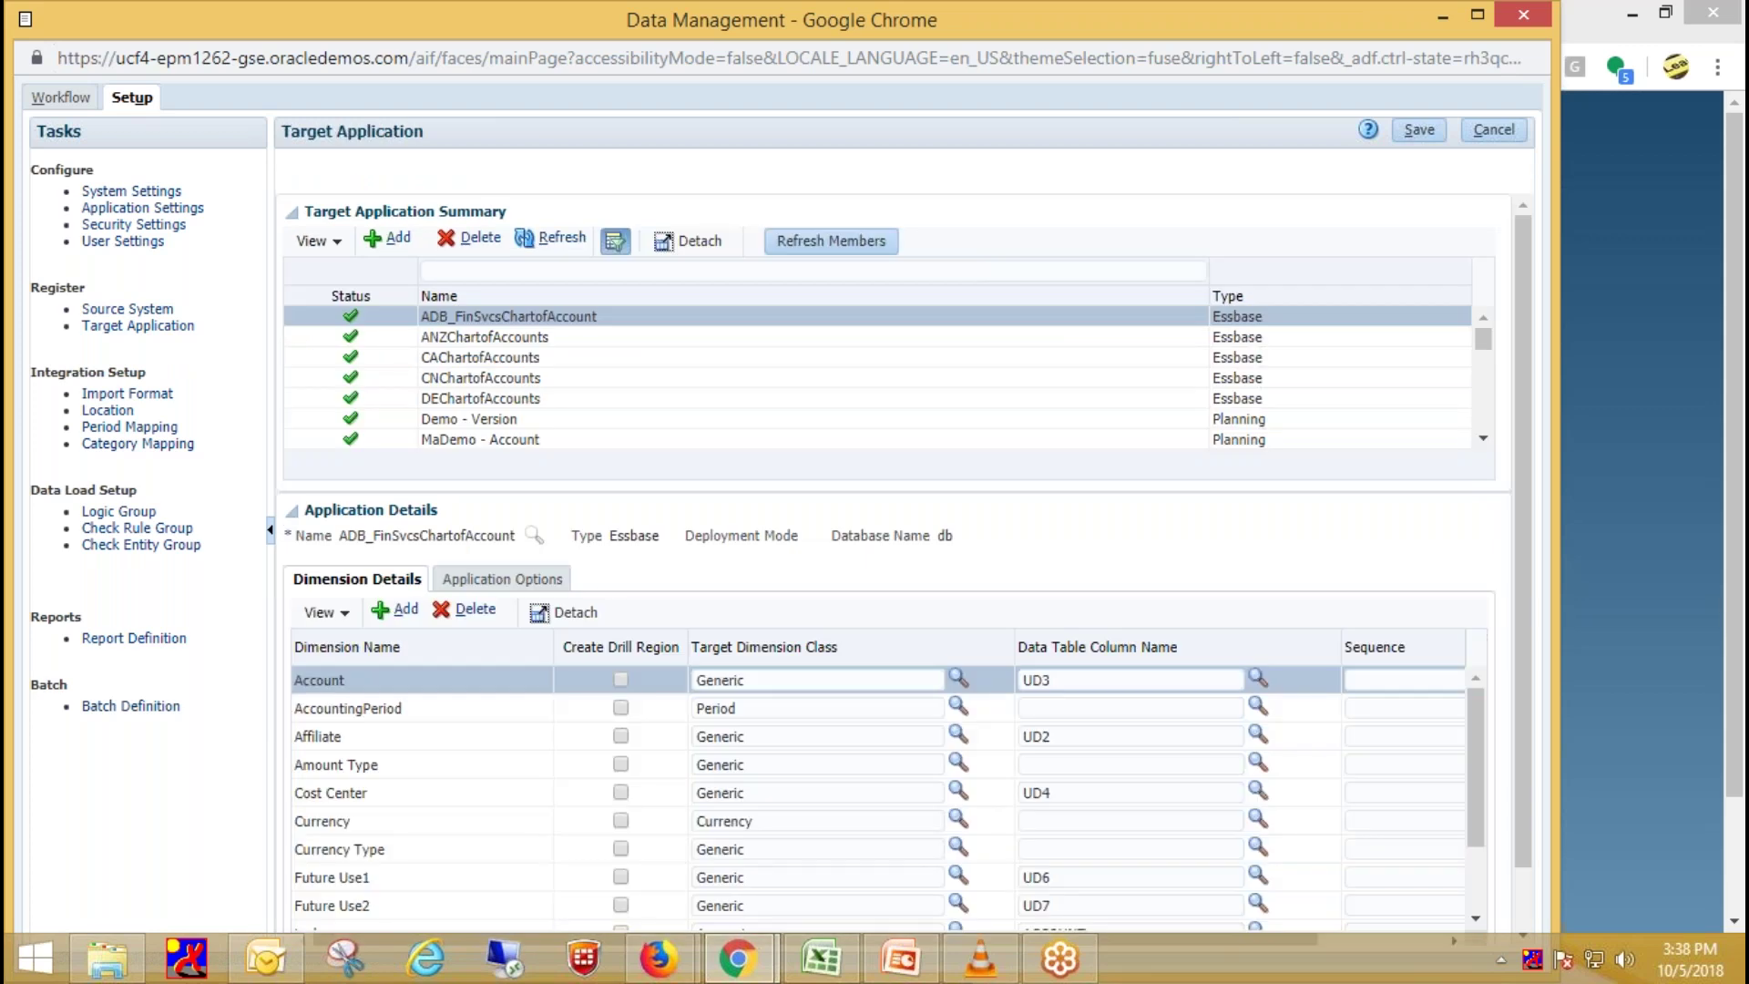
Inspect the Target Application Add options without adding one, then view the Entity import format
left_click(401, 240)
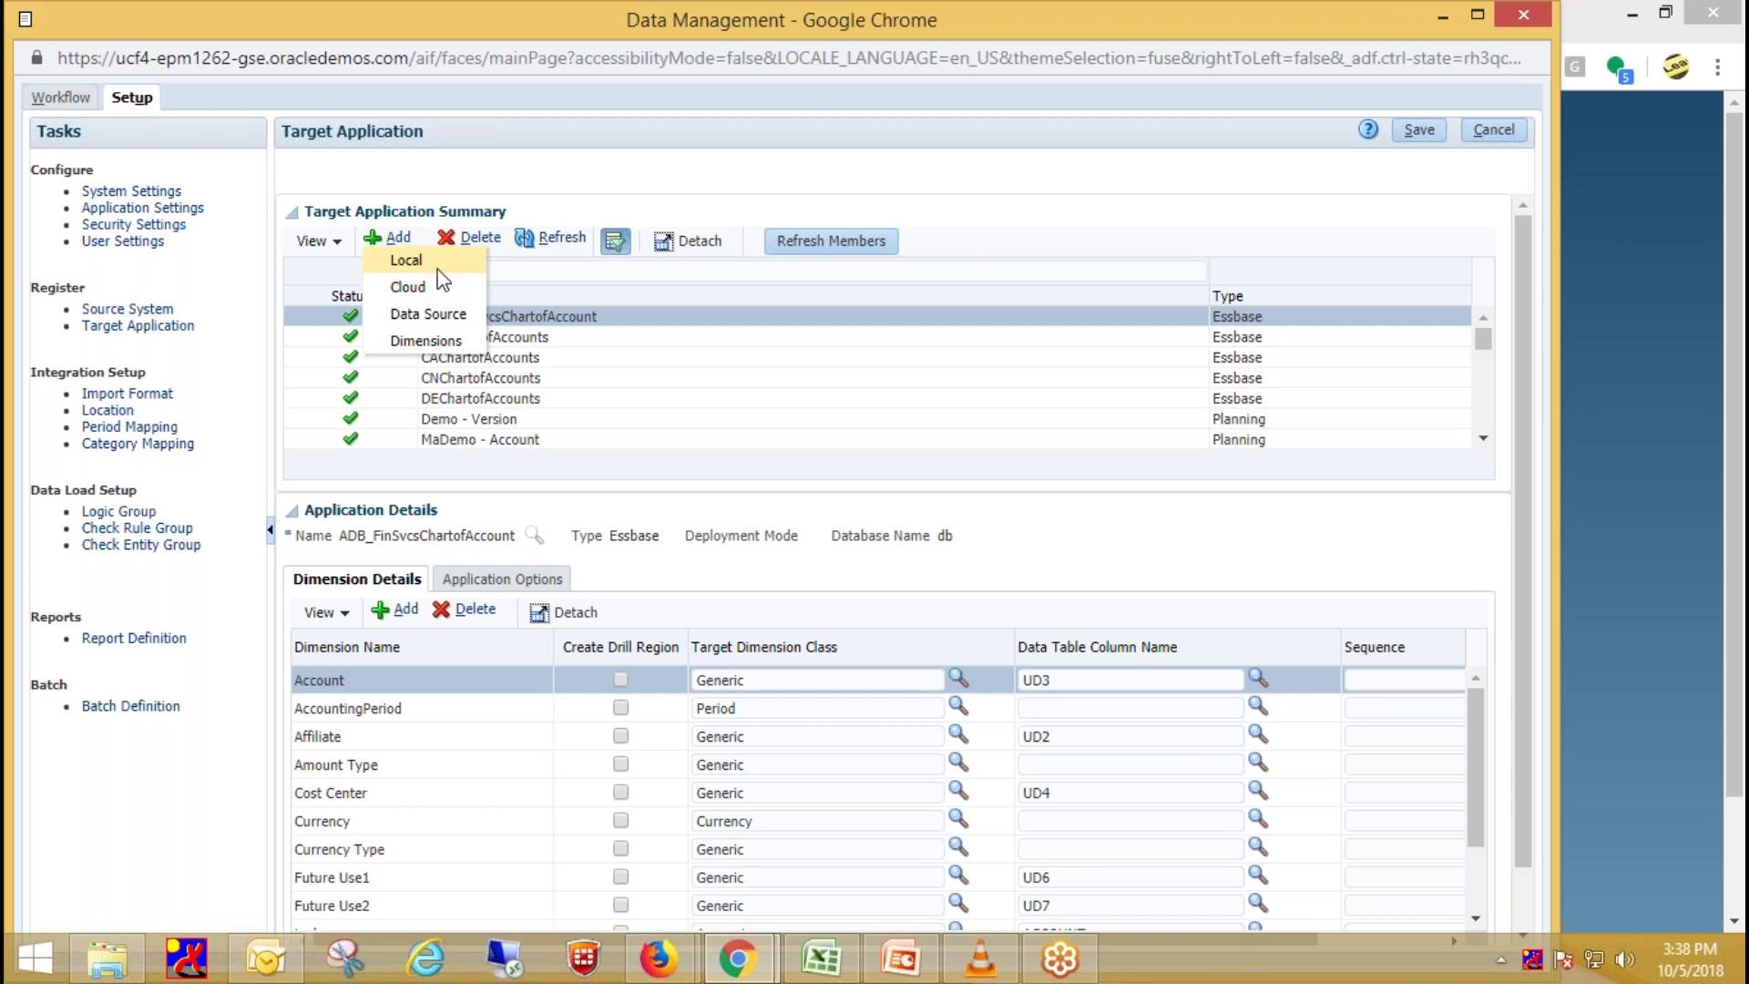
left_click(641, 478)
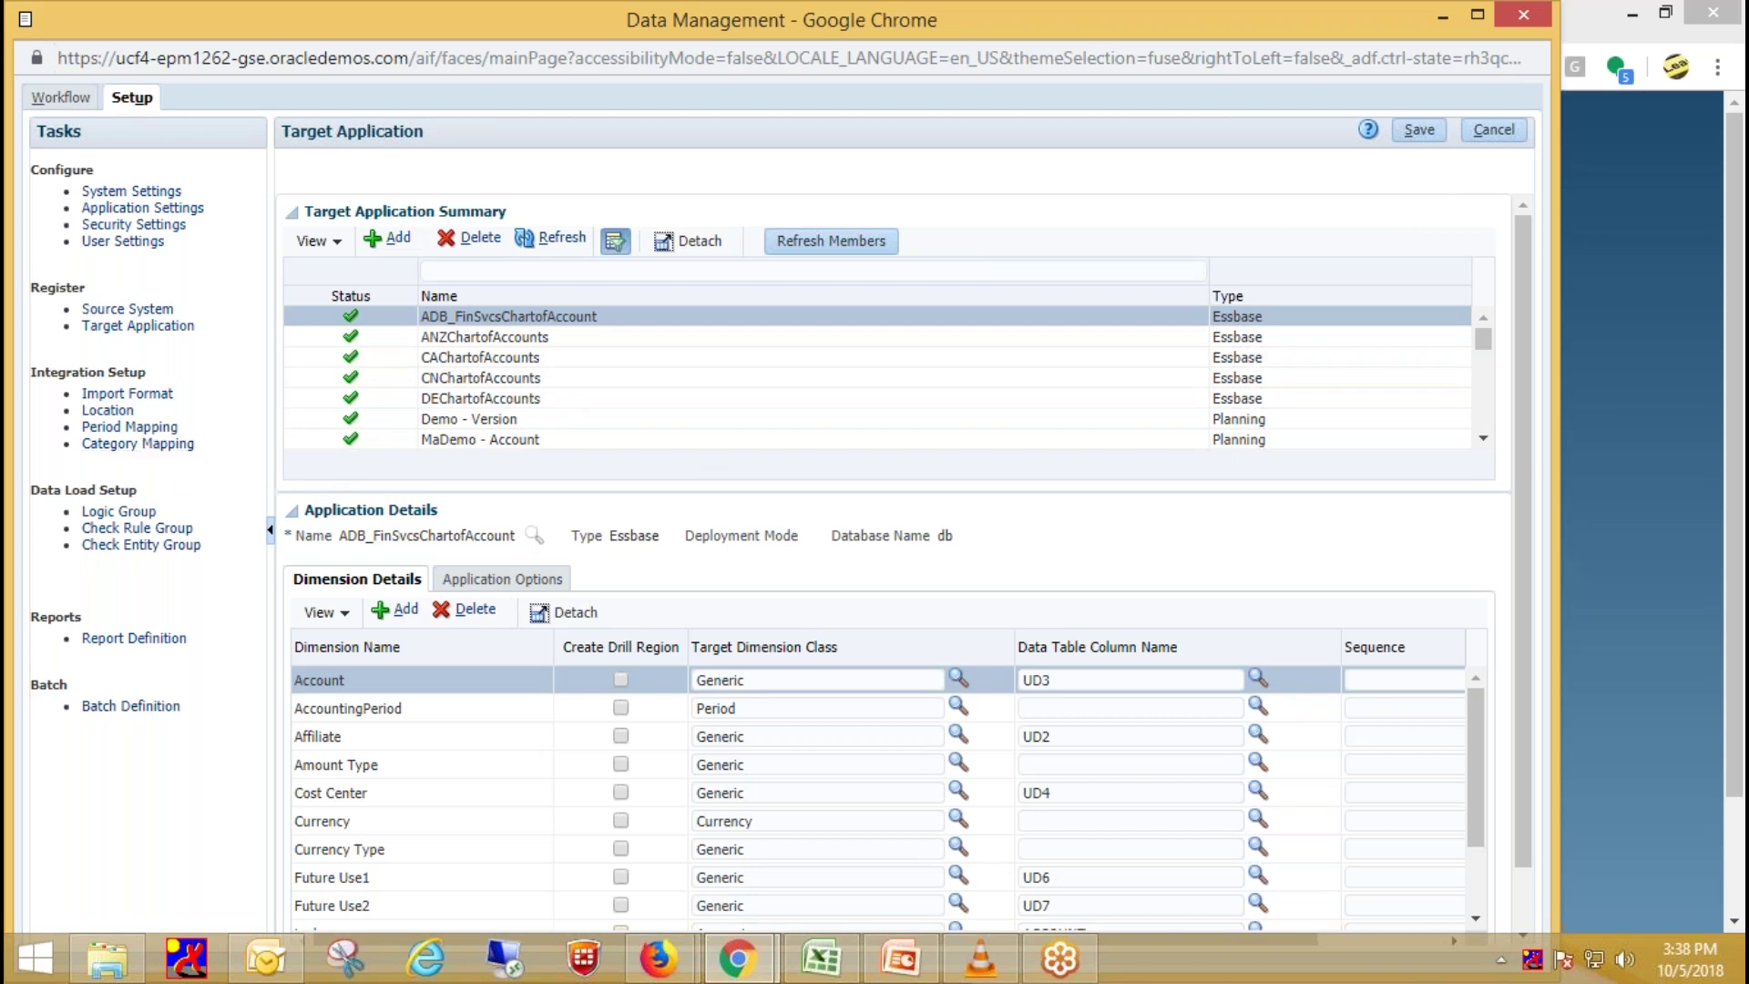
left_click(123, 393)
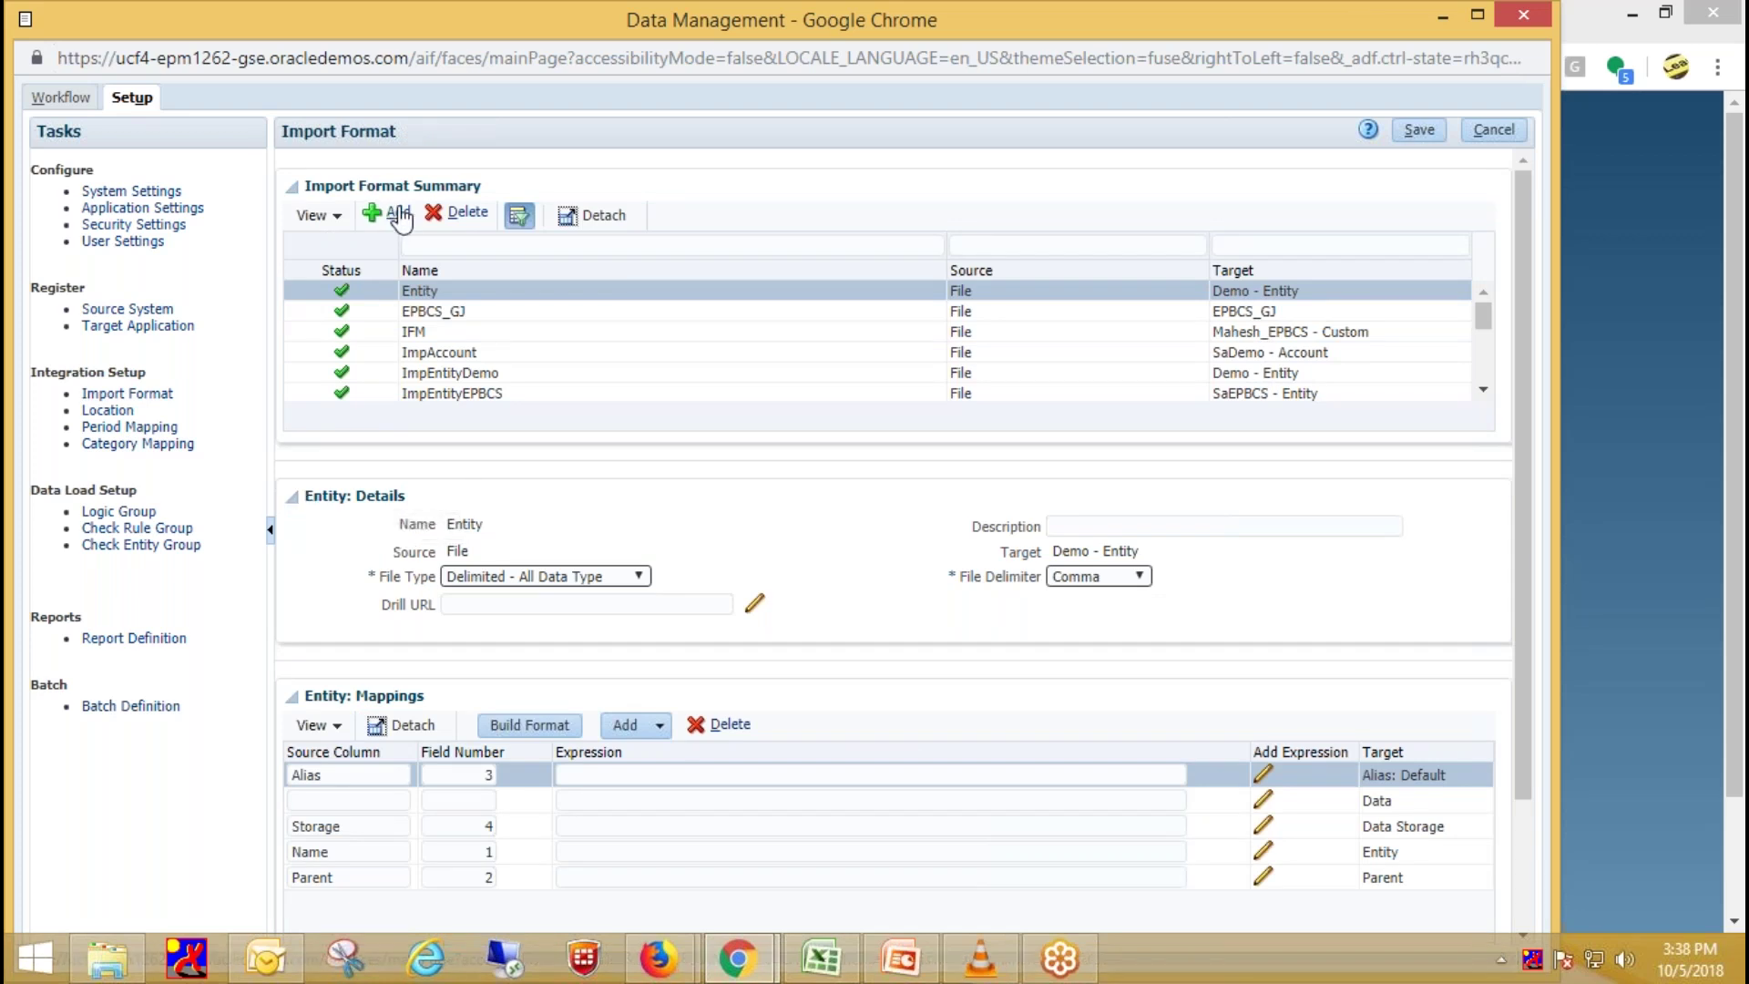
Select the Test_Load1 import format (Multi Column - Numeric Data, target EPBCS_GJ) and review all its mappings
scroll(1482, 335, "down", 1)
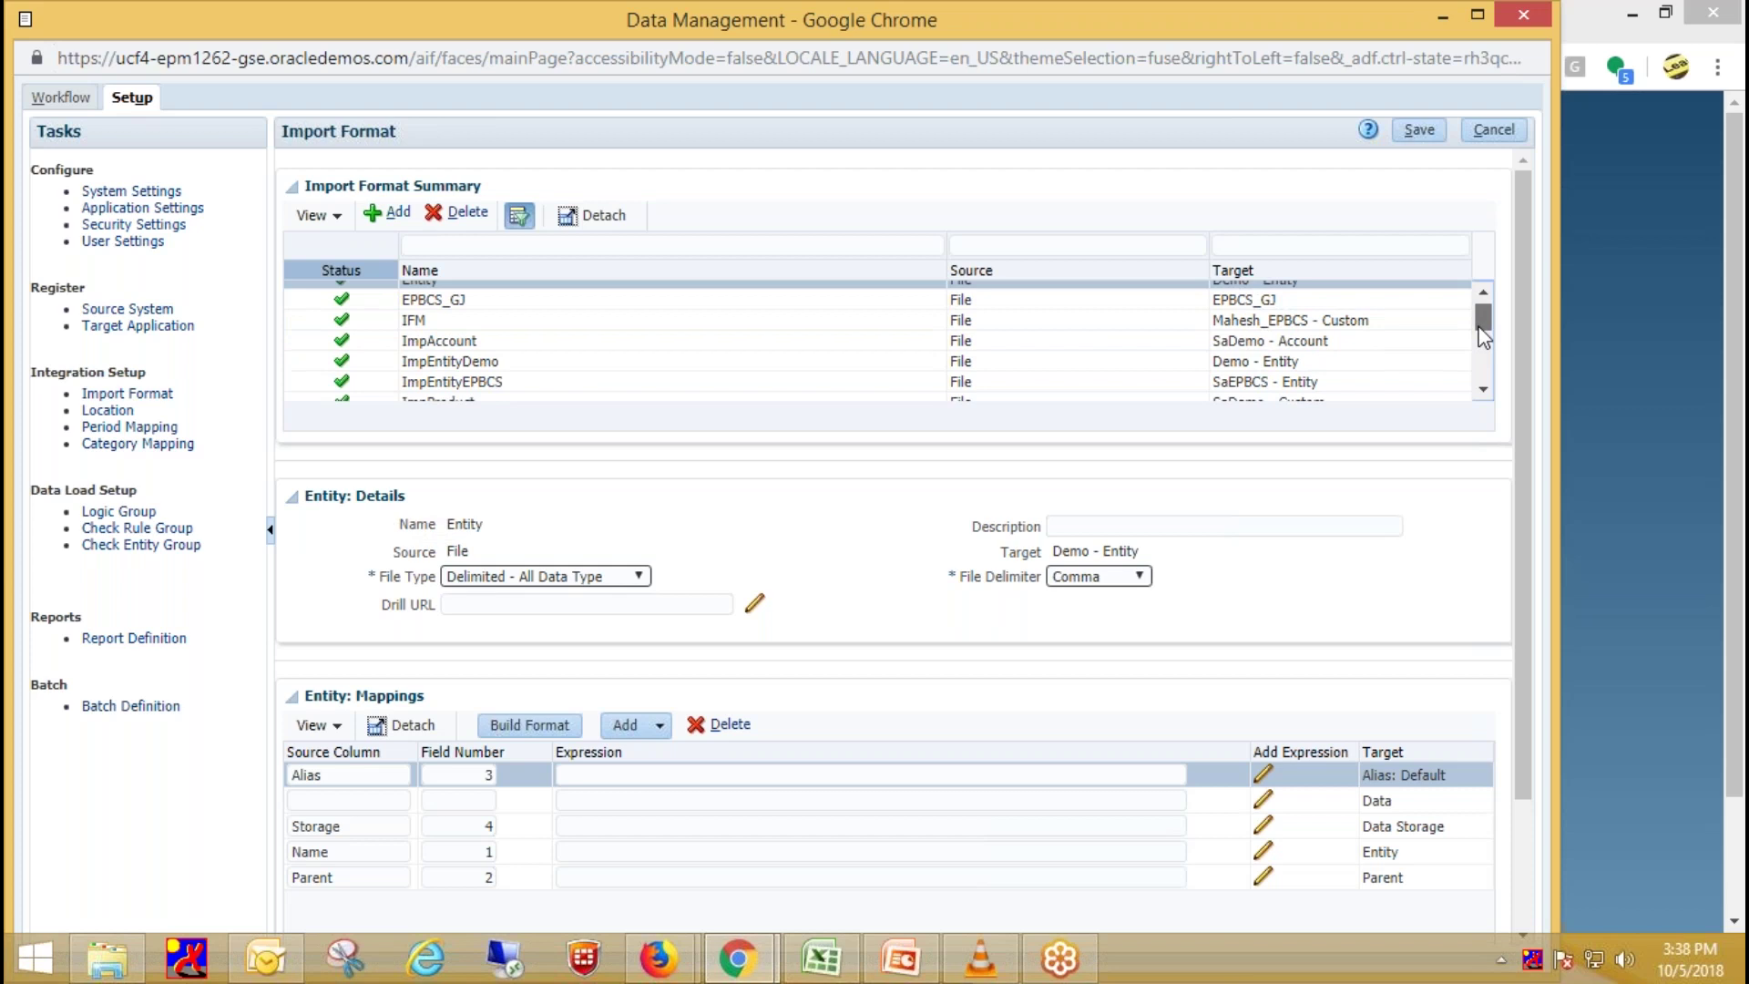
scroll(1484, 337, "down", 5)
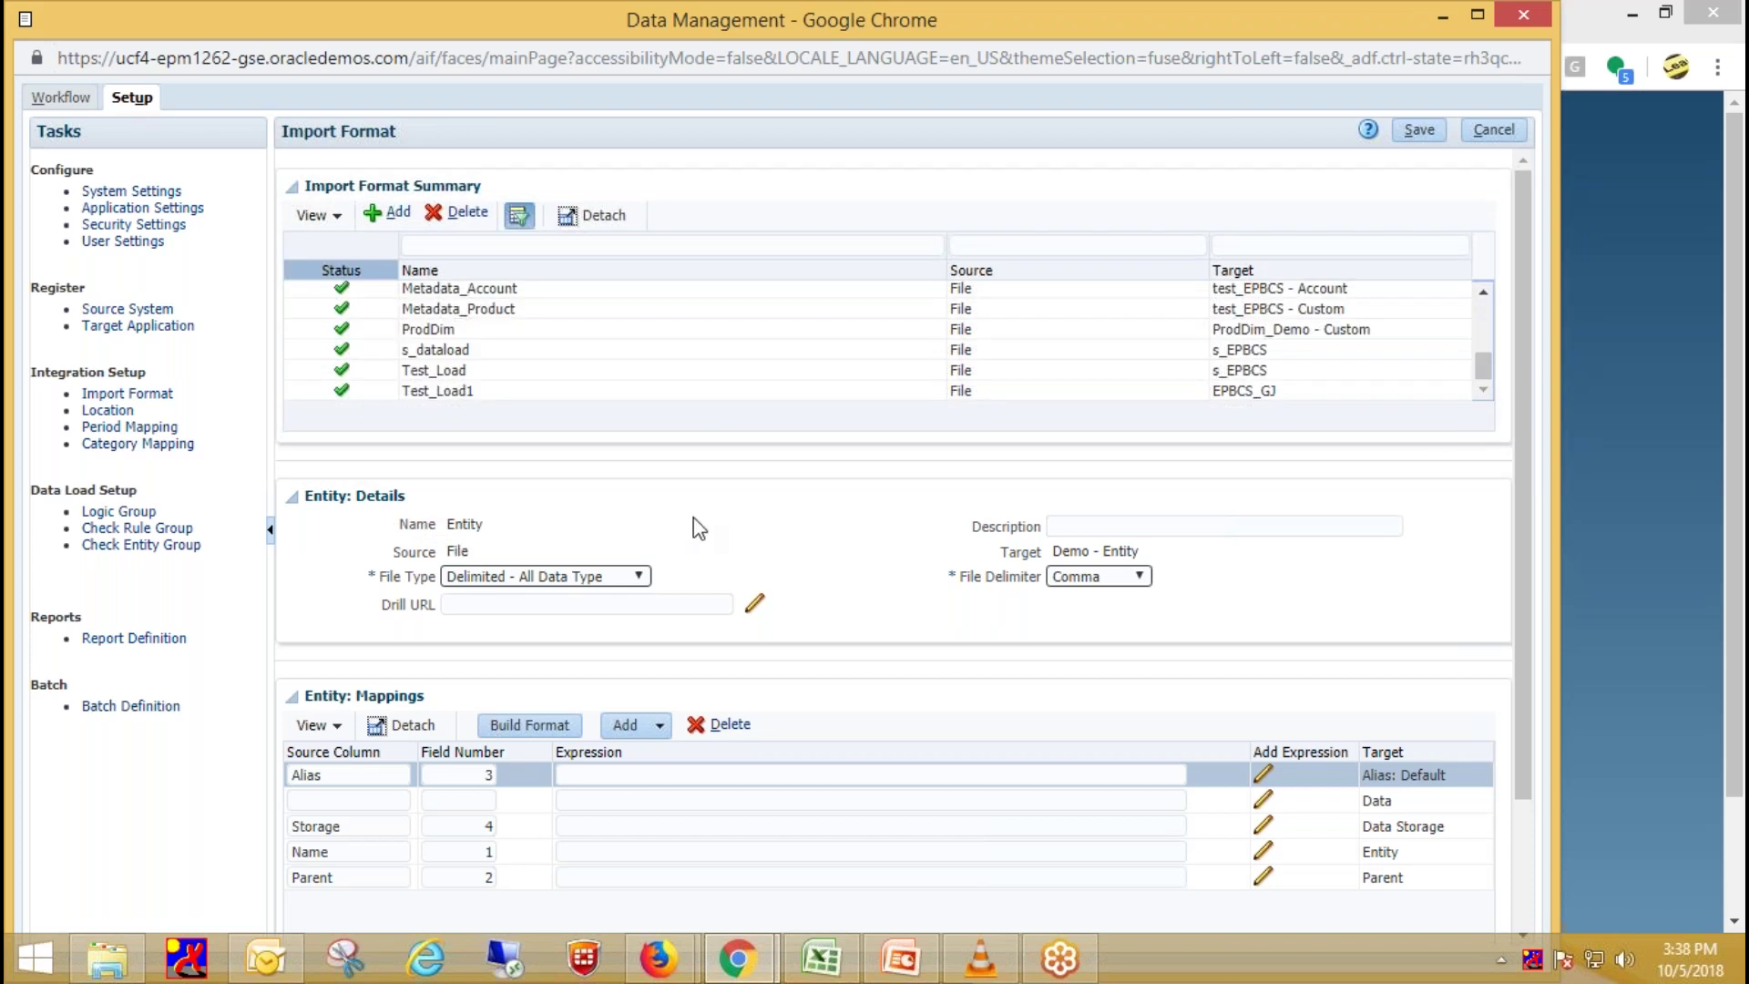
left_click(529, 391)
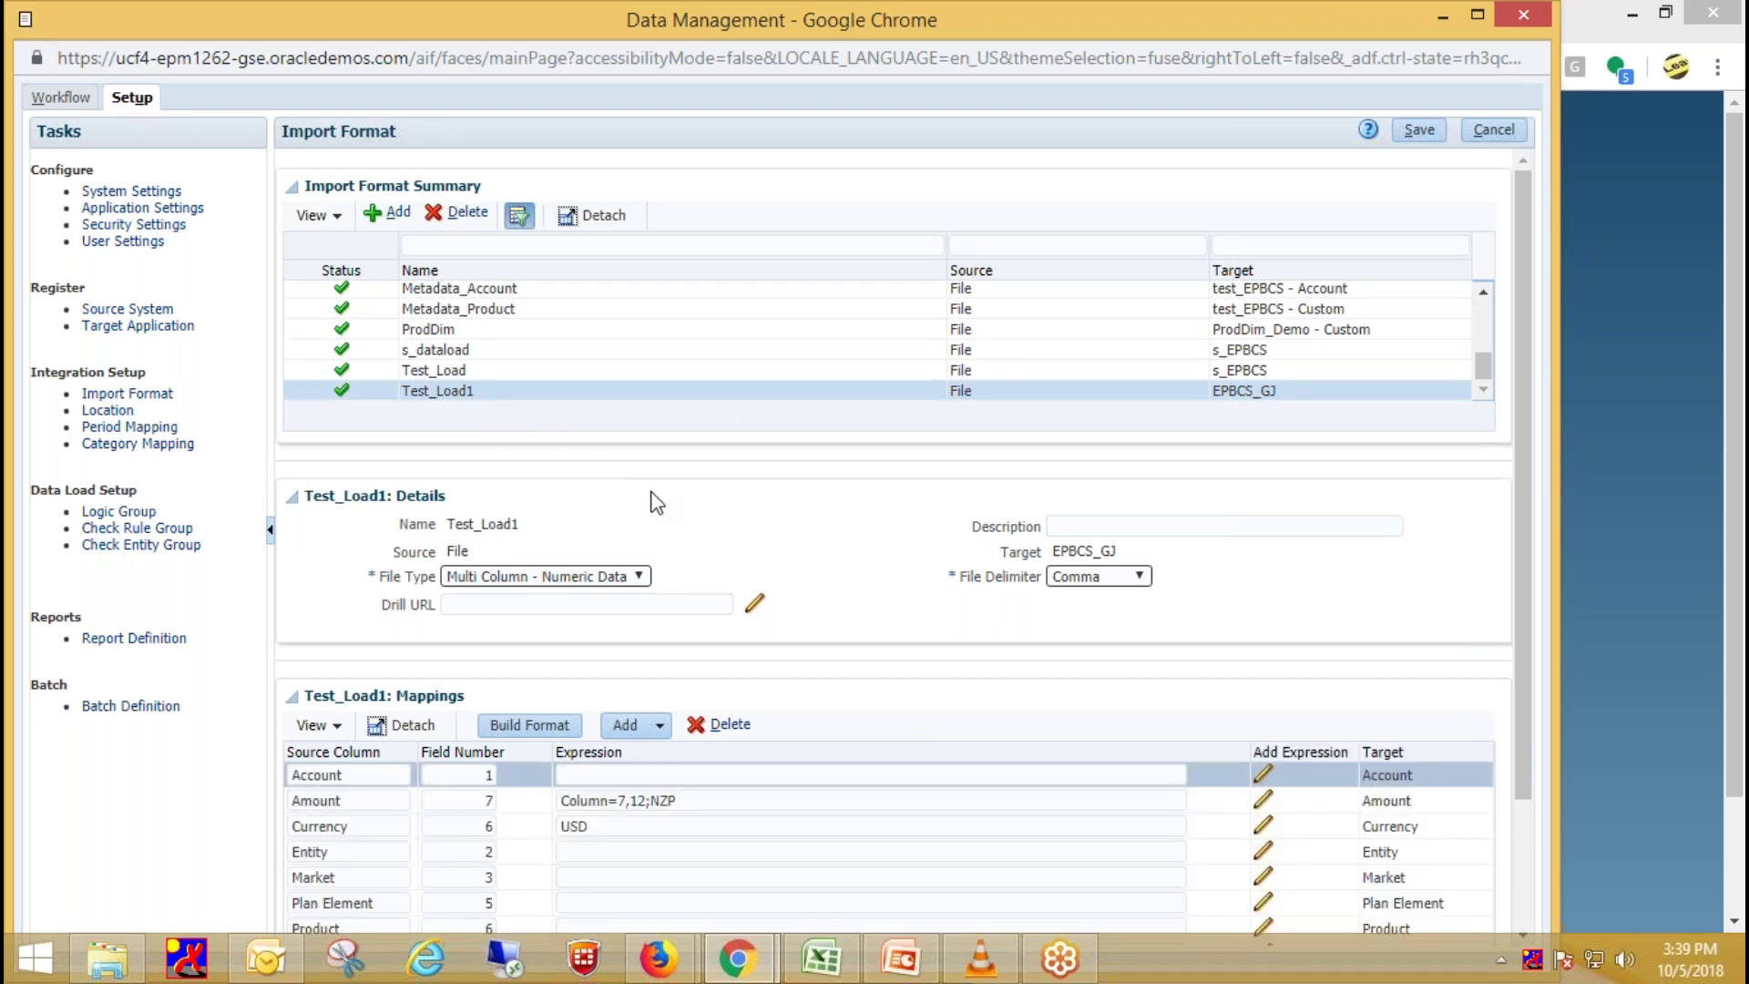
scroll(656, 502, "down", 1)
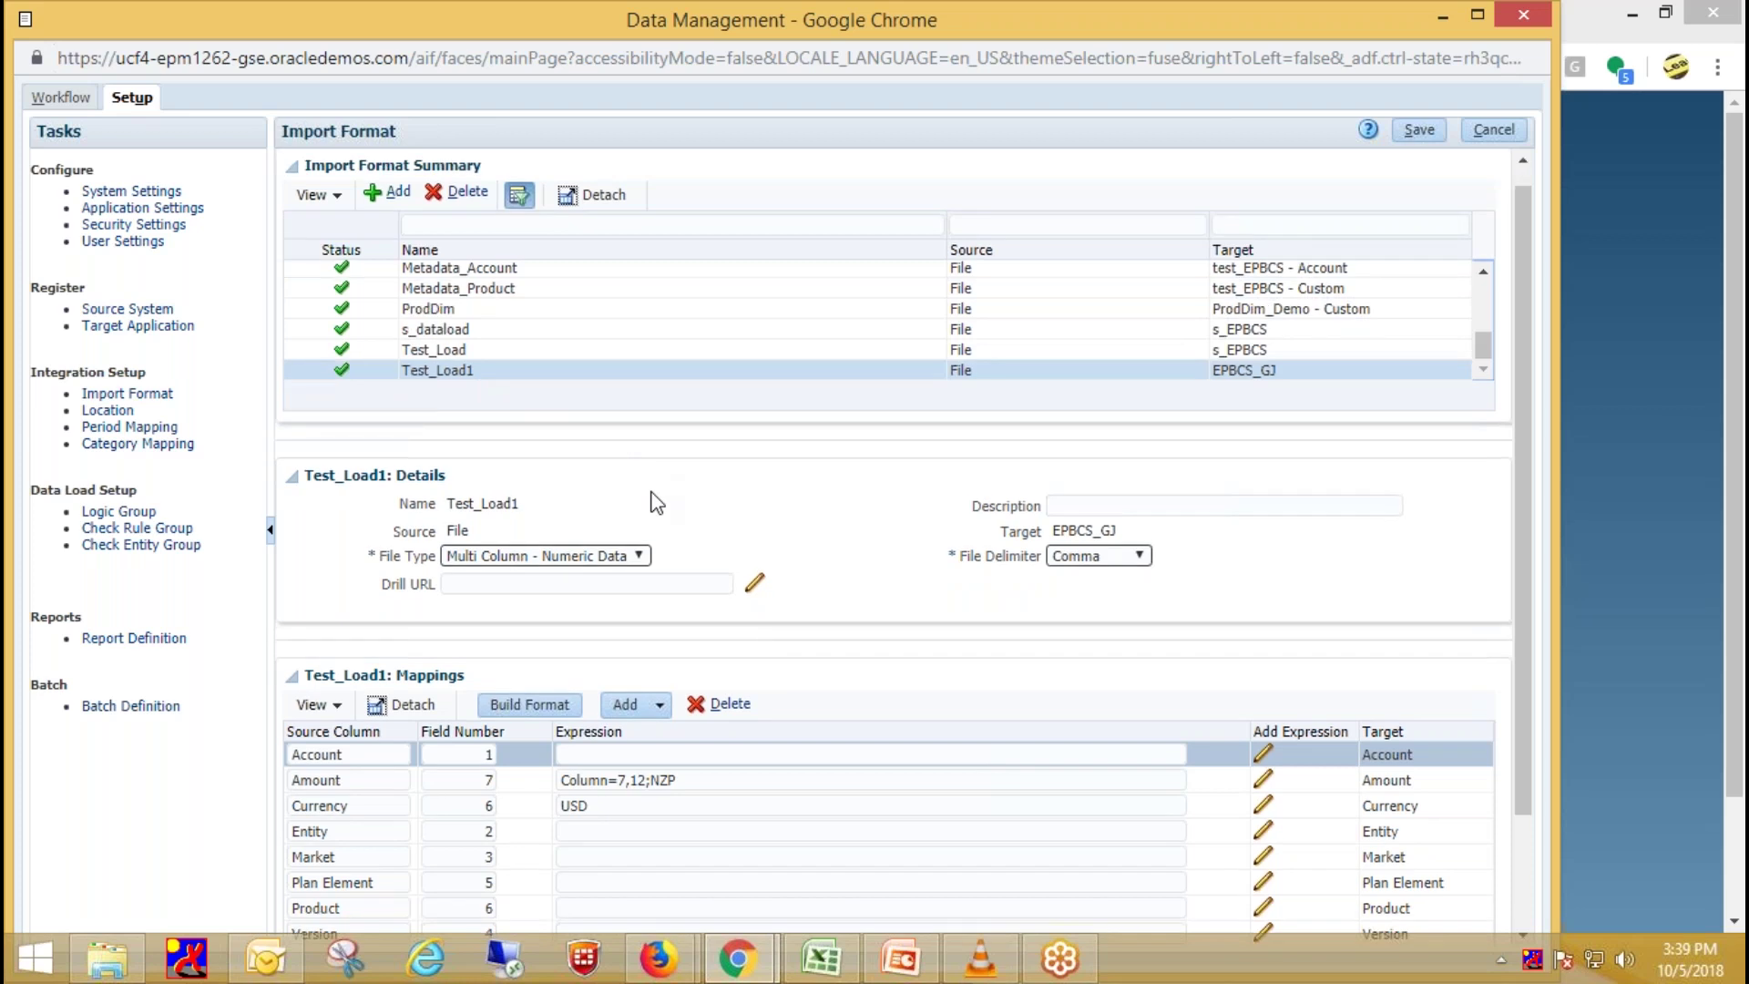
scroll(656, 502, "down", 3)
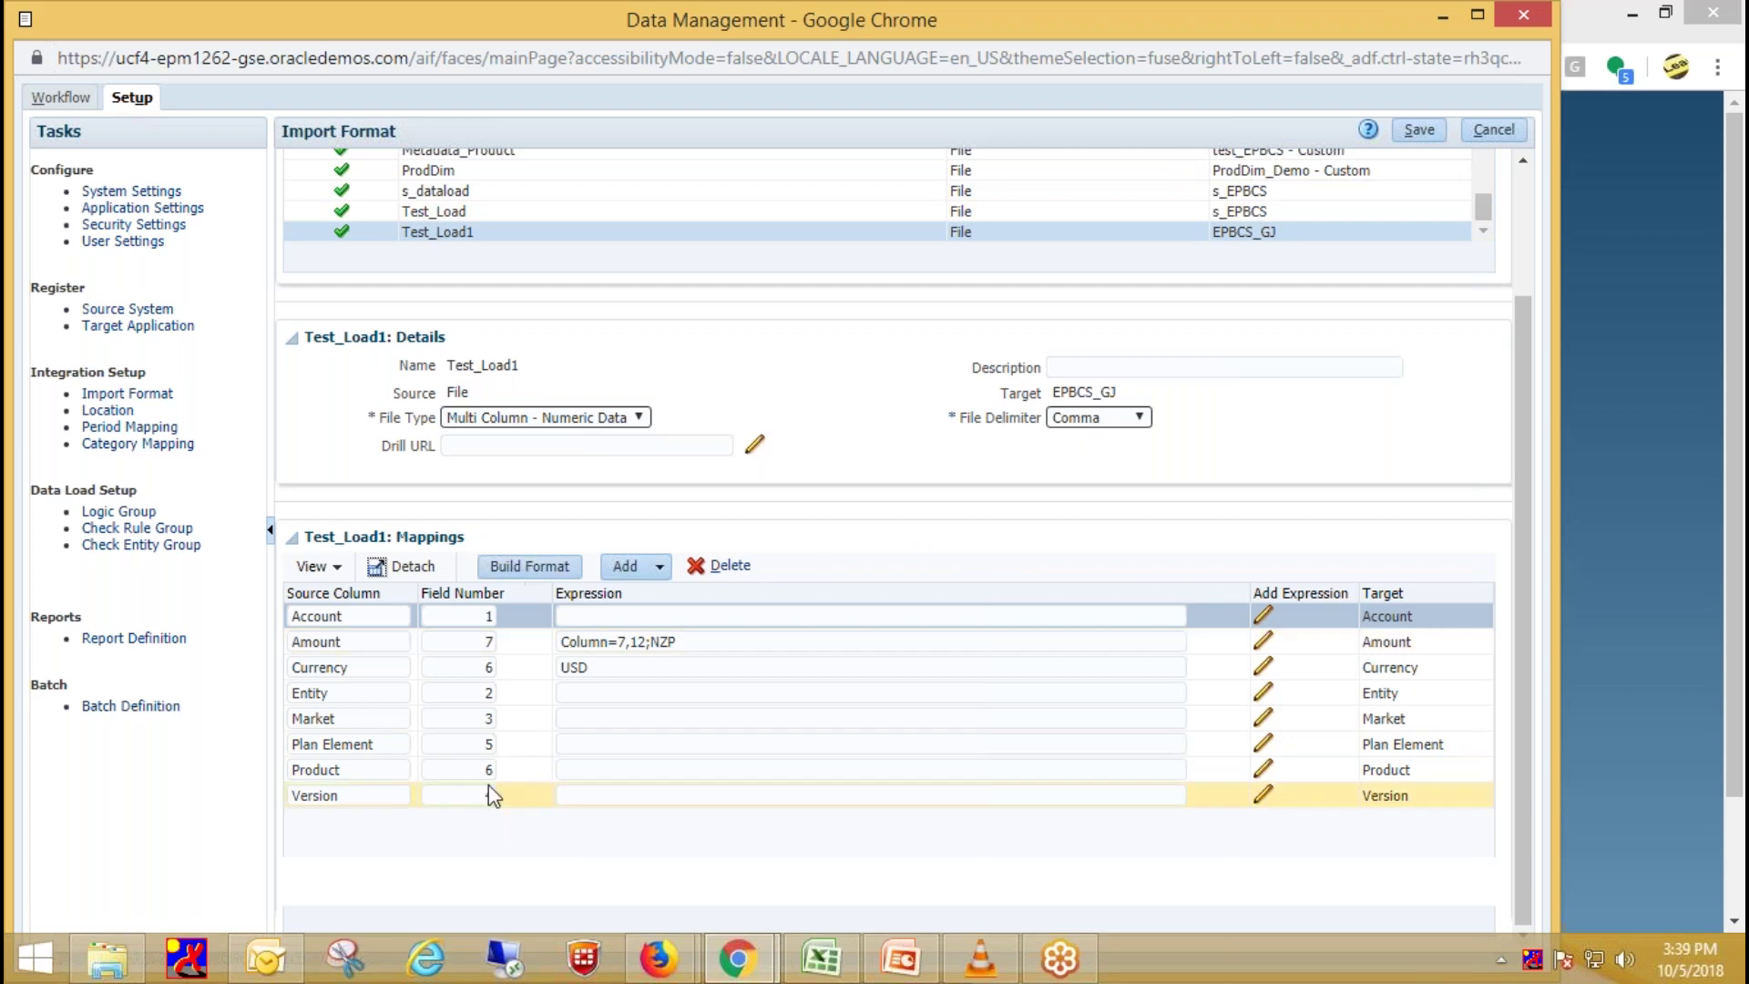
left_click(839, 965)
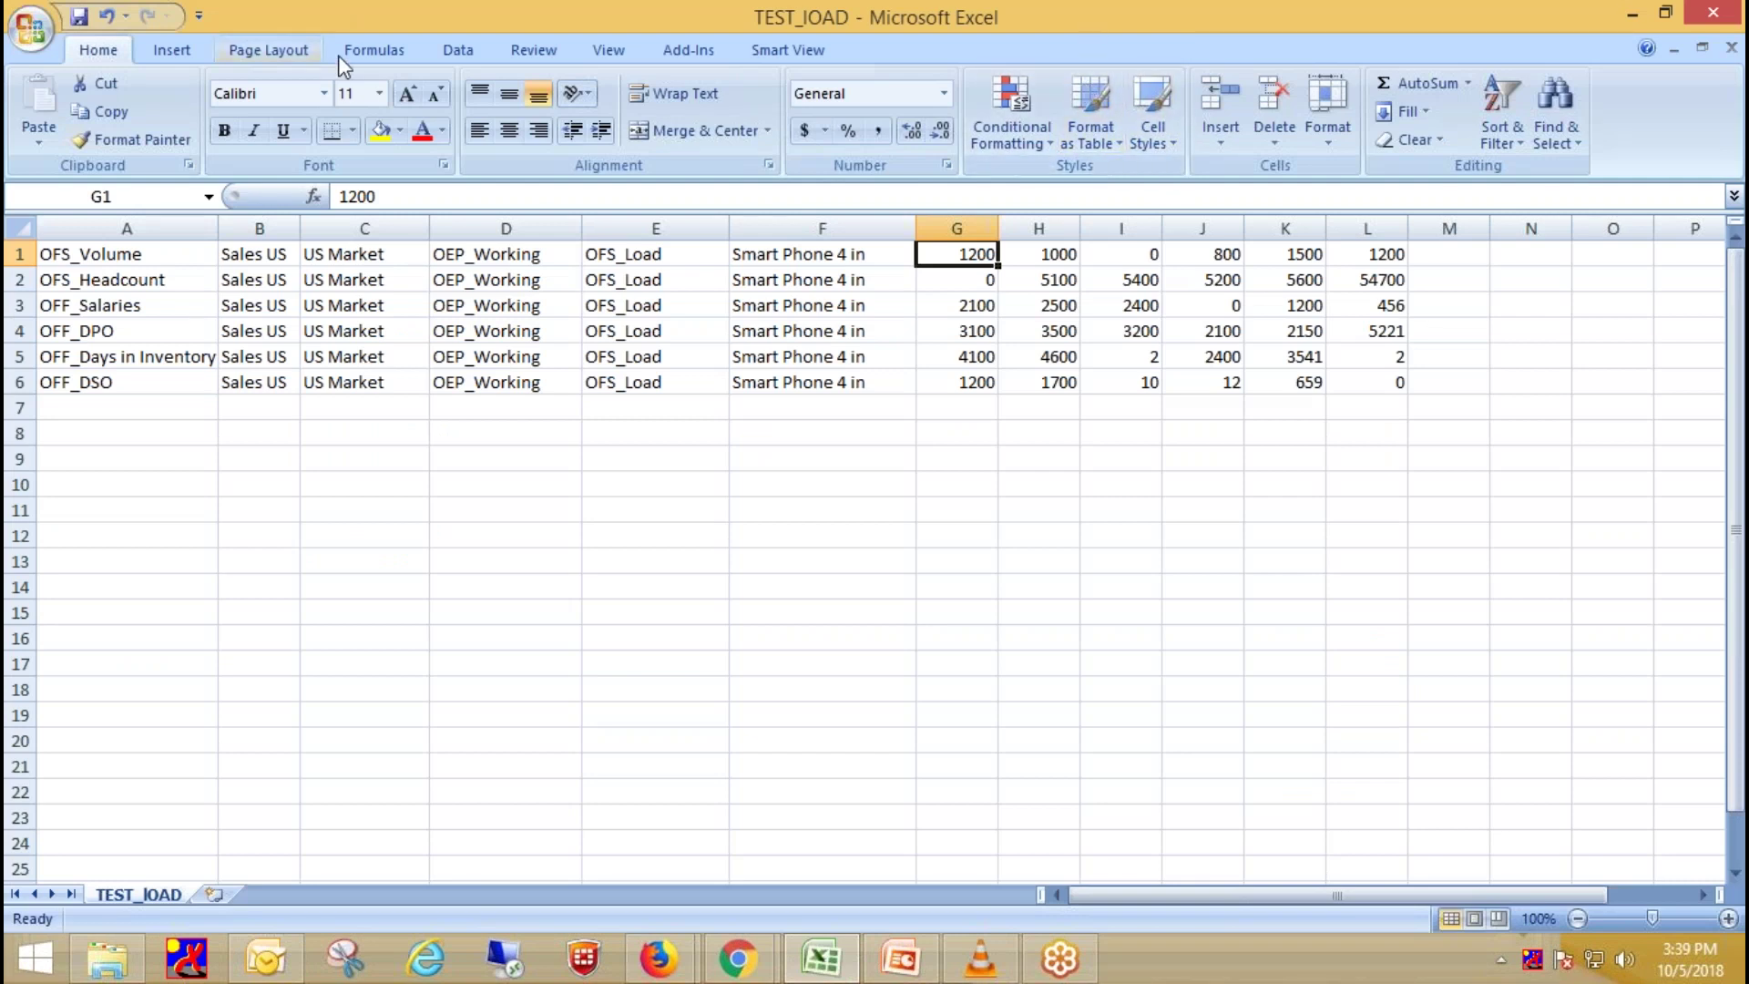
Shrink the TEST_lOAD workbook window so its columns show alongside the Test_Load1 mappings
left_click(1672, 14)
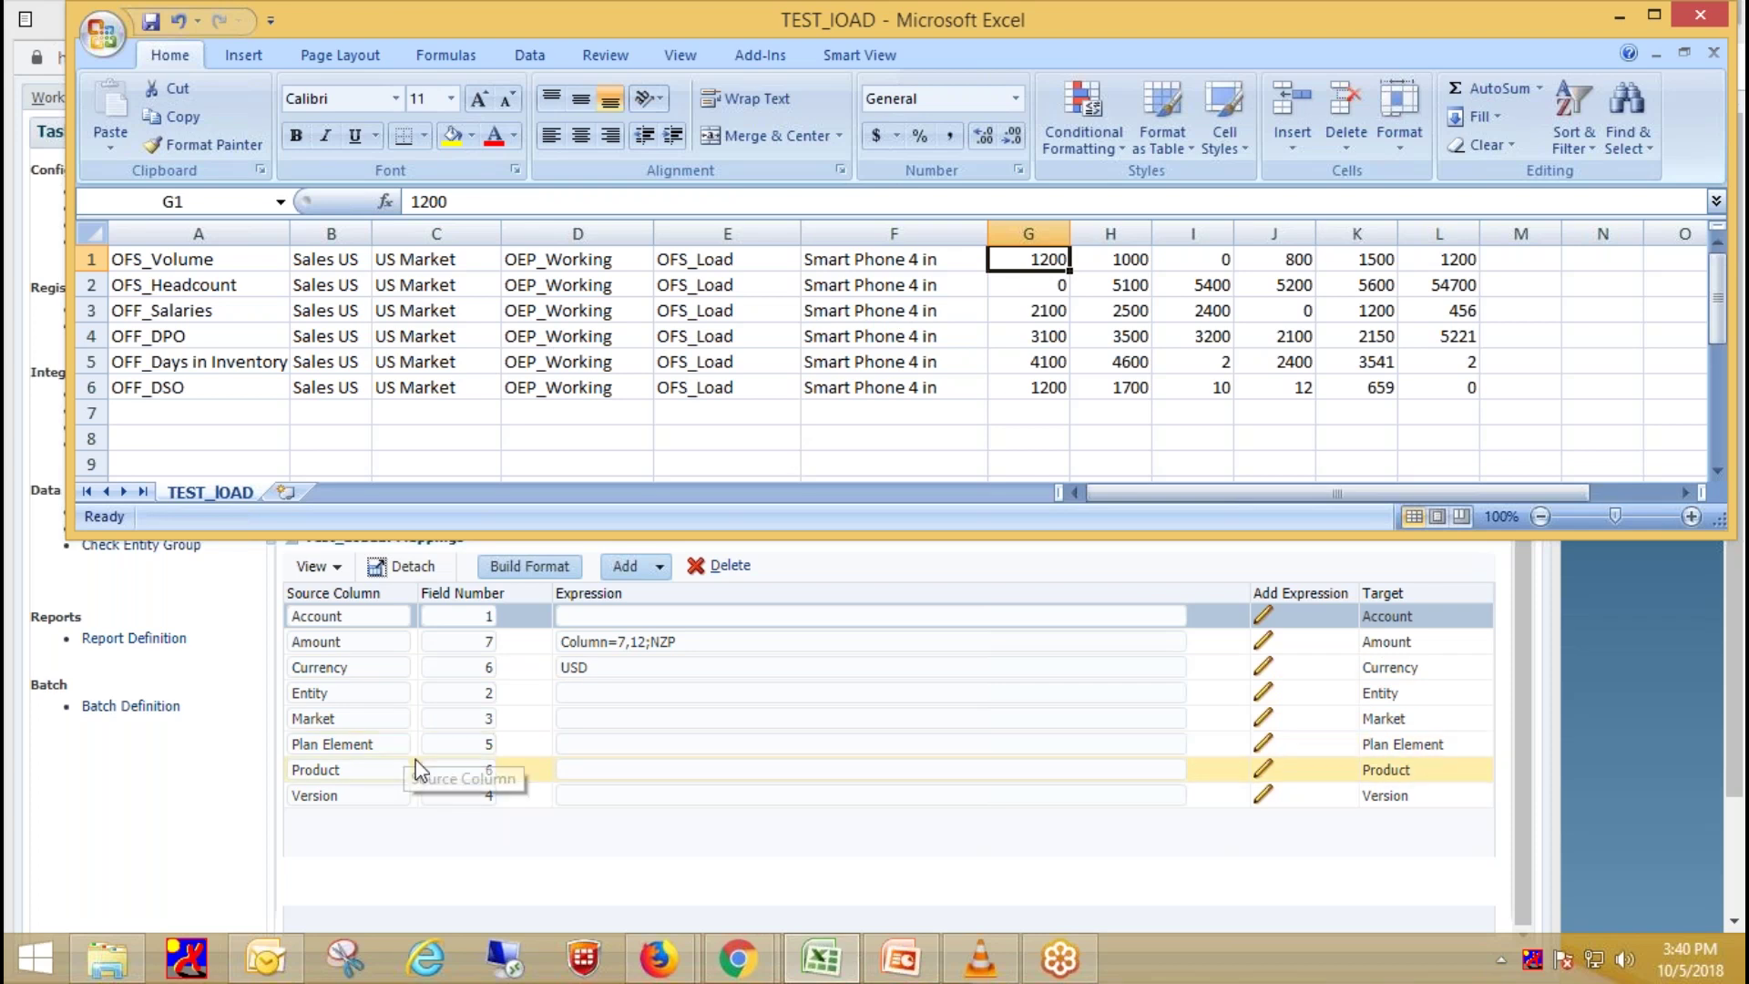
left_click(439, 641)
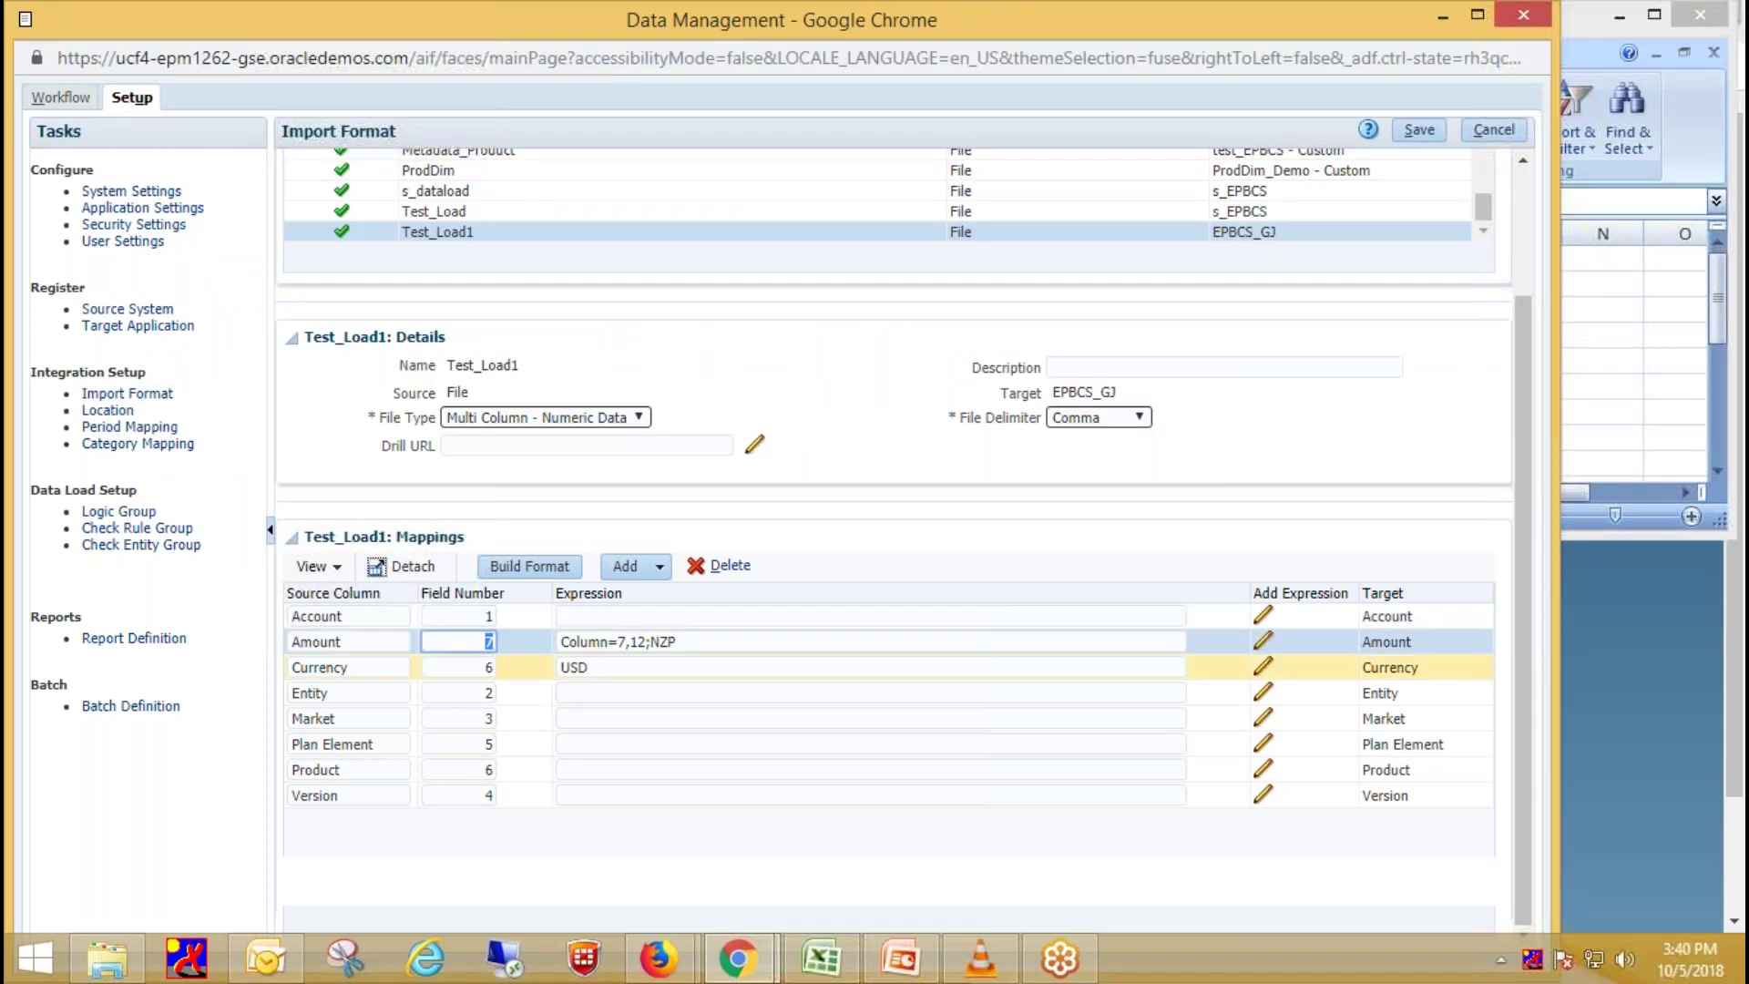
Set Test_Load1's Amount mapping expression to Column=7,12;NZP and save the import format
left_click(738, 643)
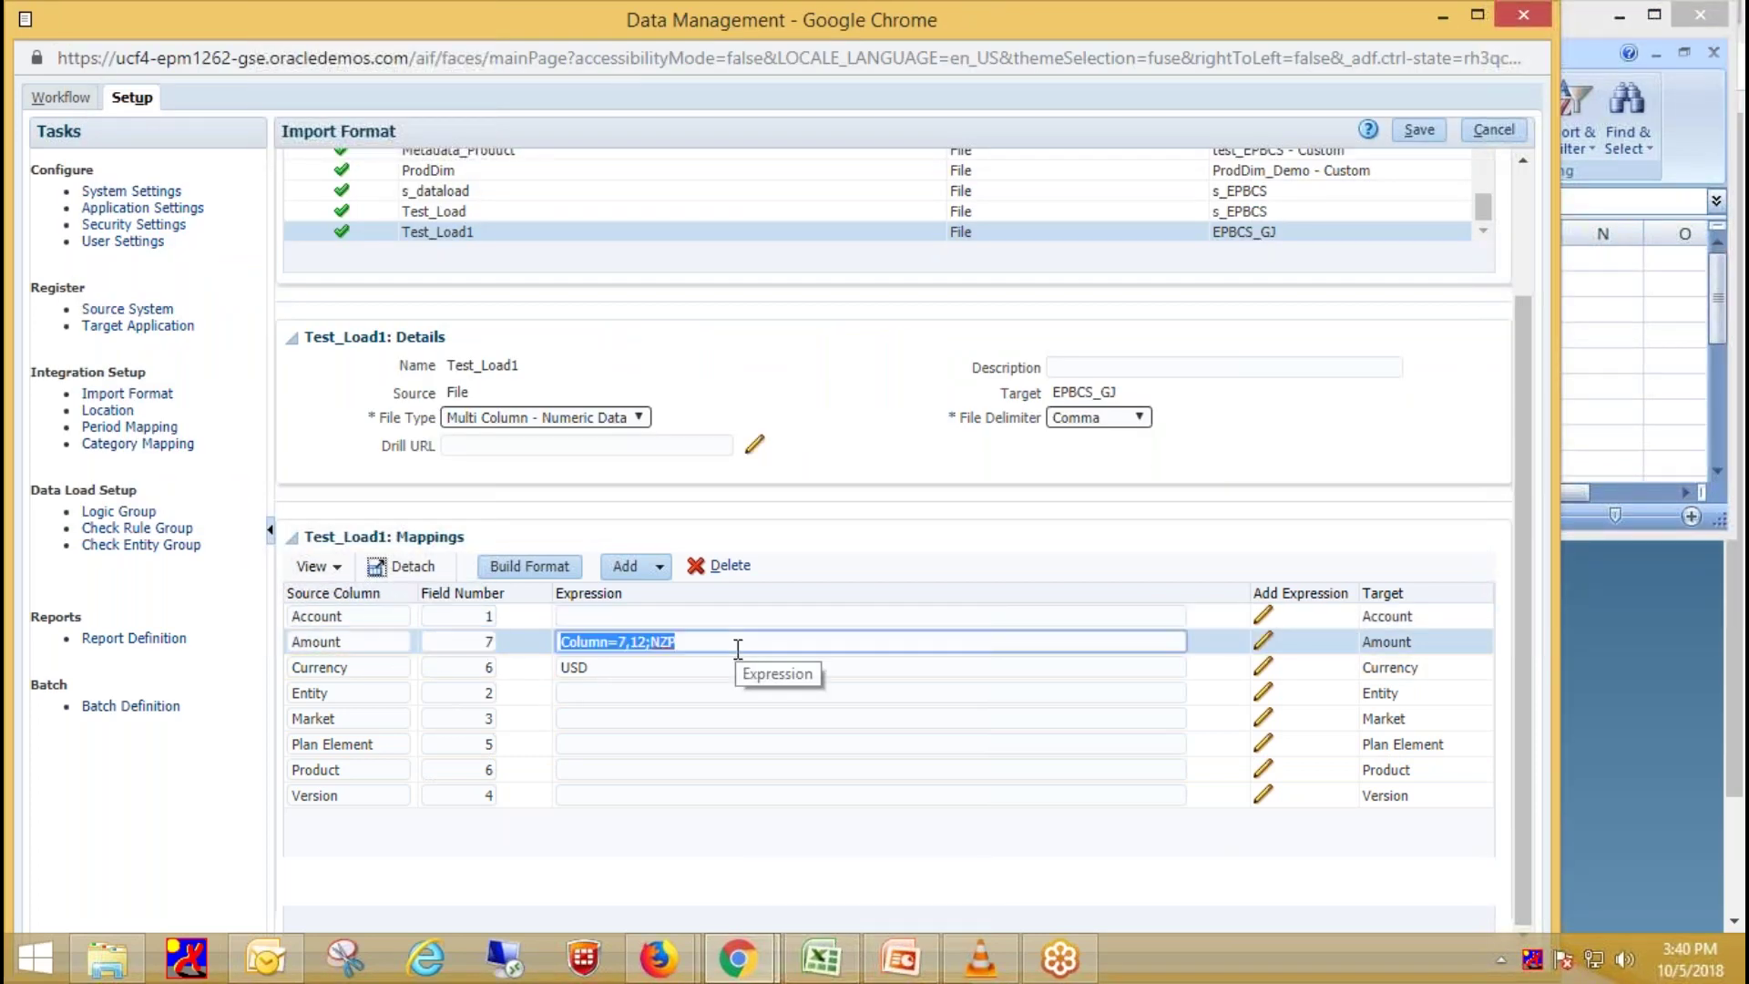
left_click(1265, 643)
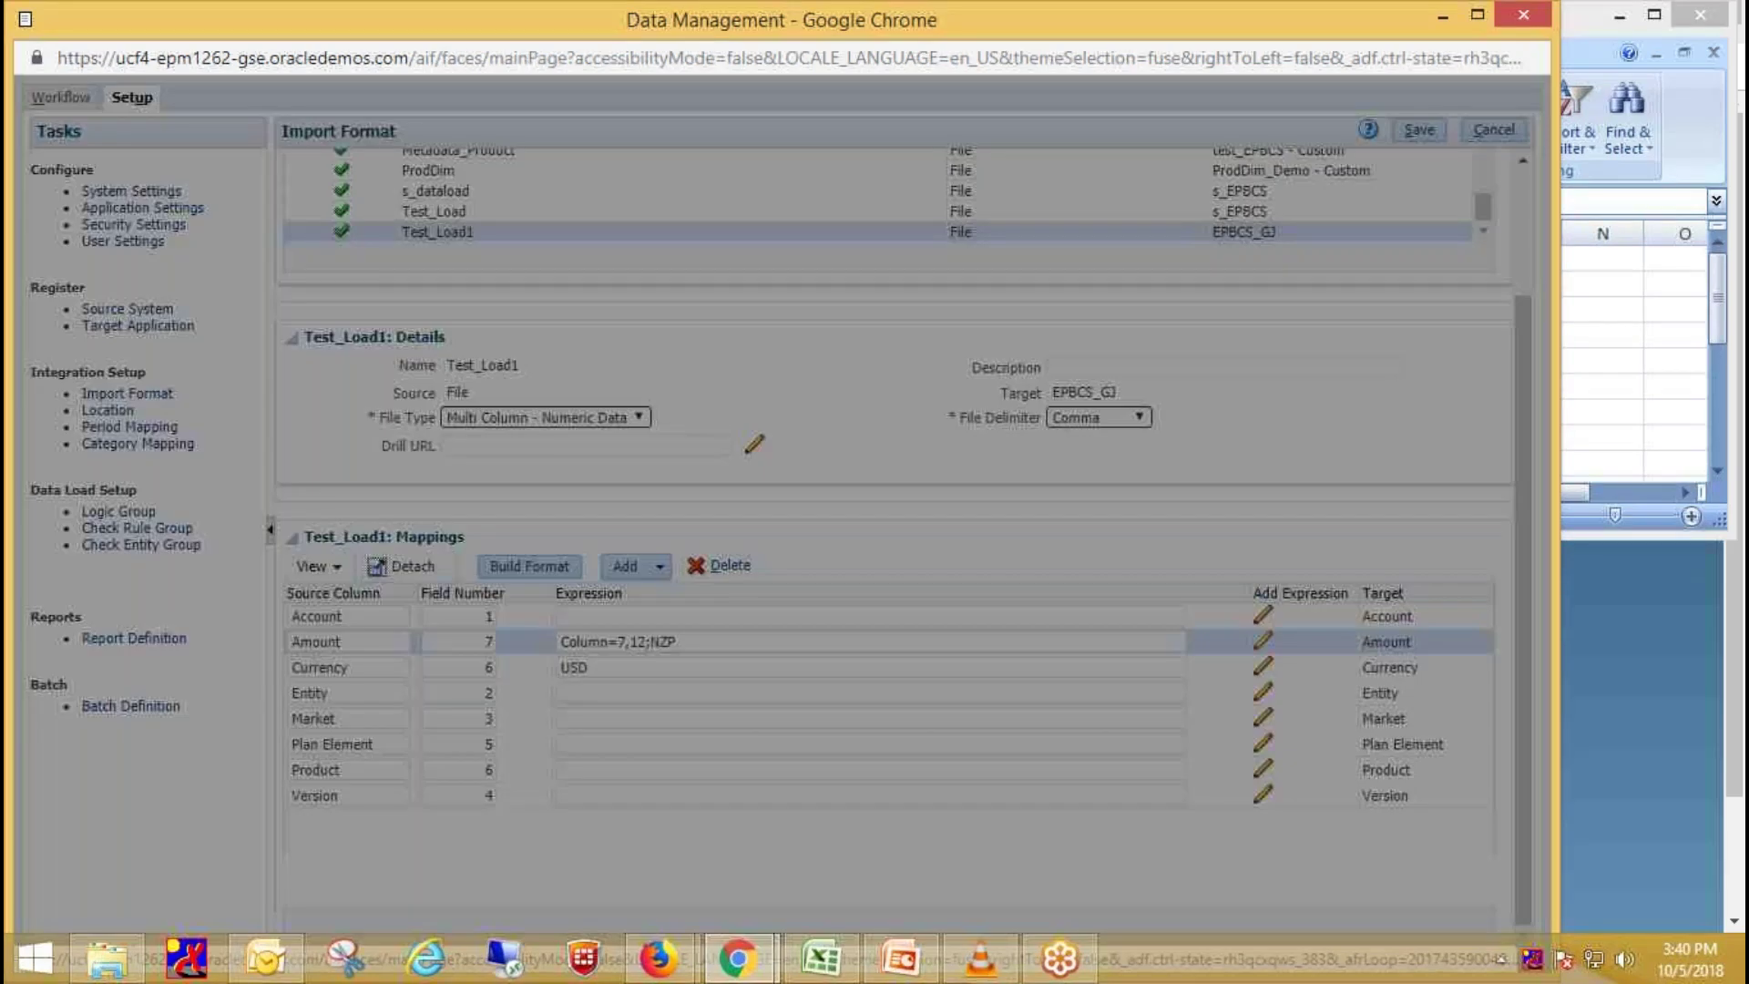
left_click(635, 500)
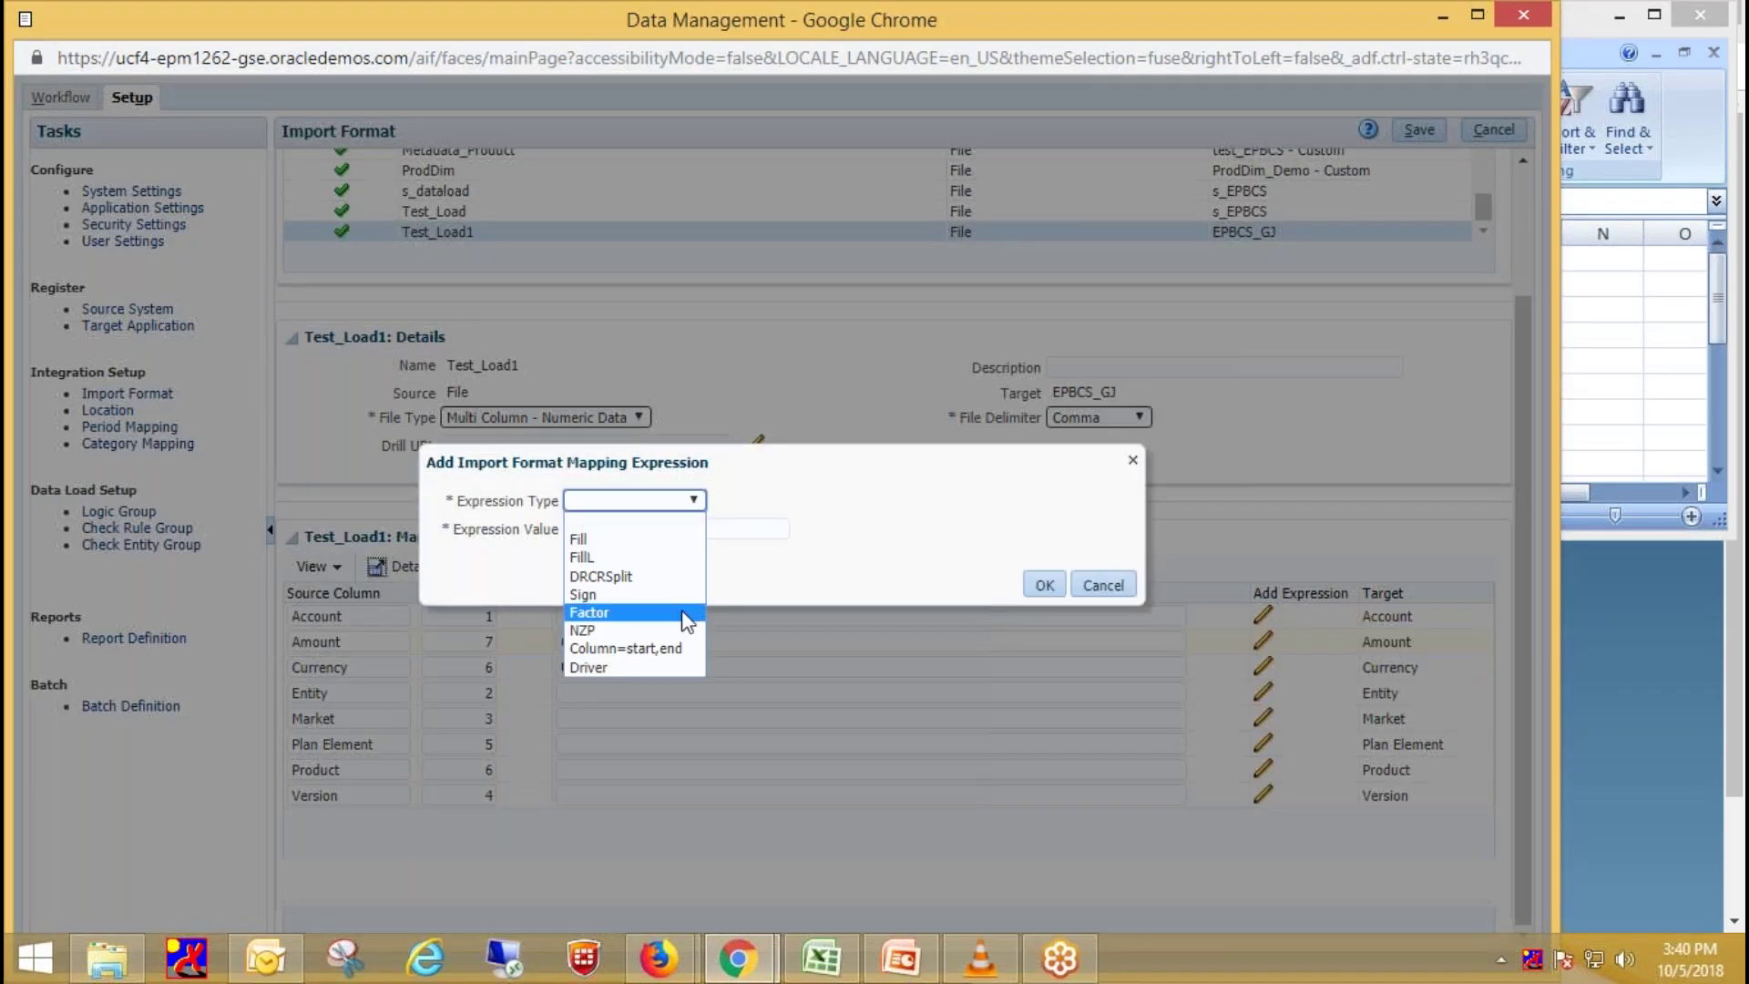
left_click(678, 651)
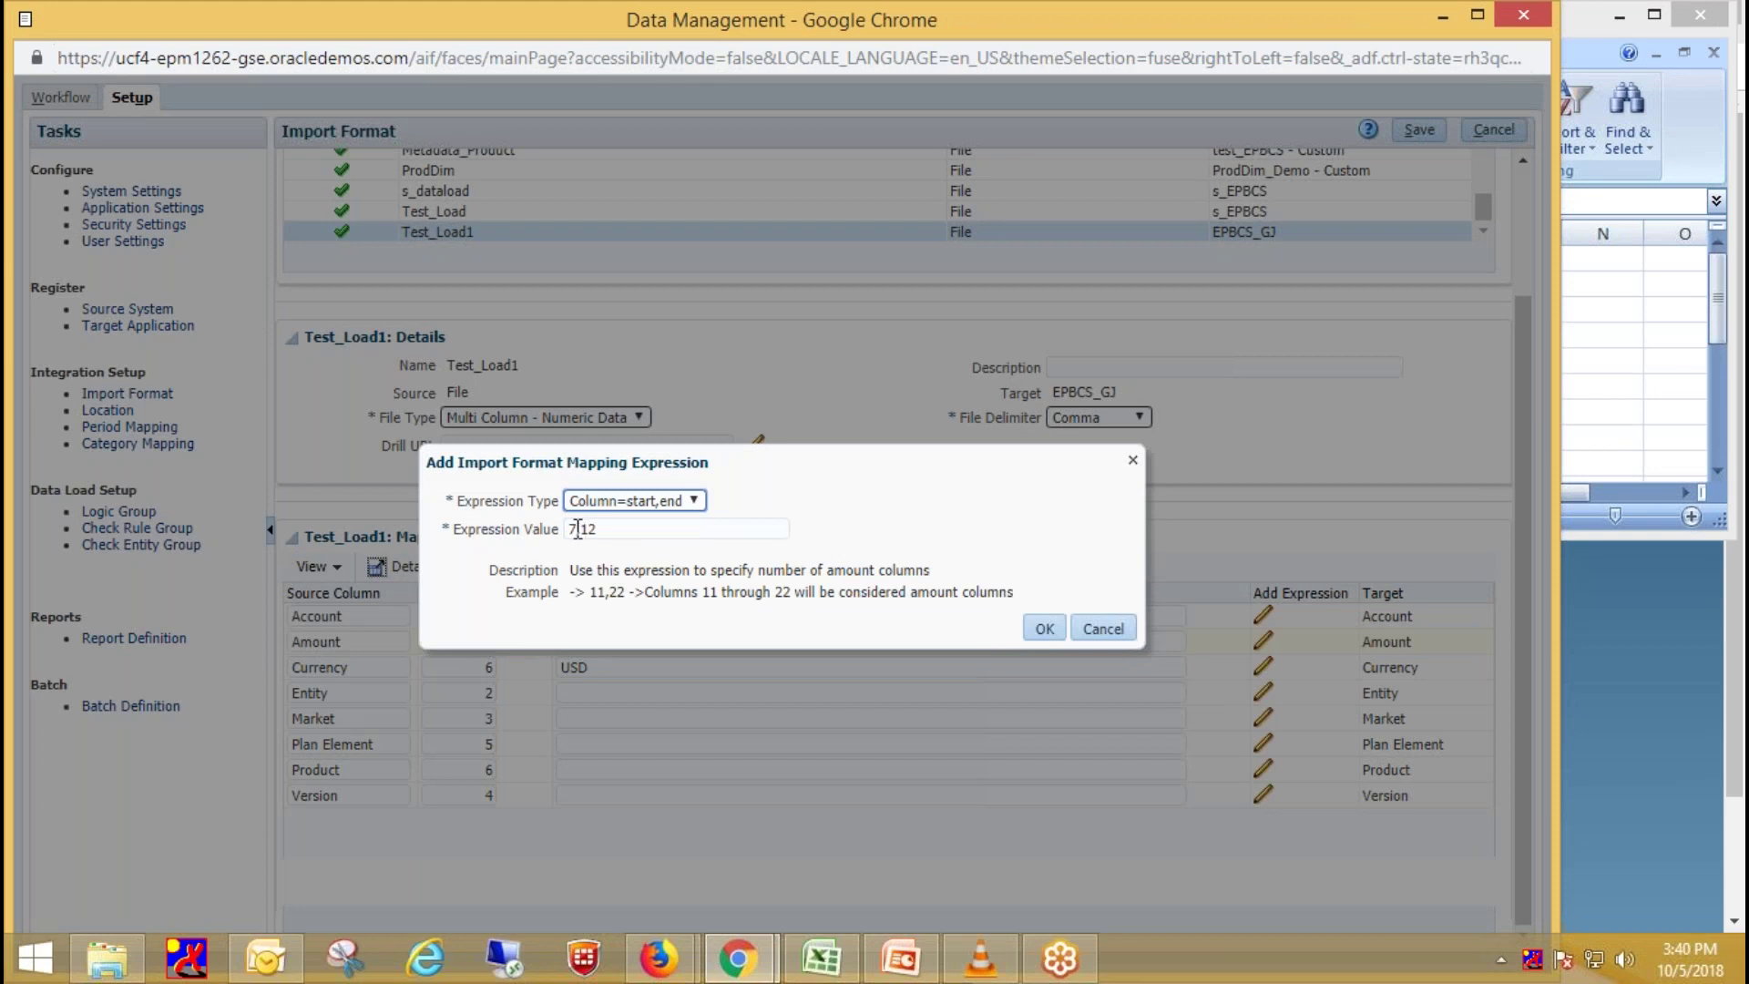
left_click(578, 529)
left_click(610, 530)
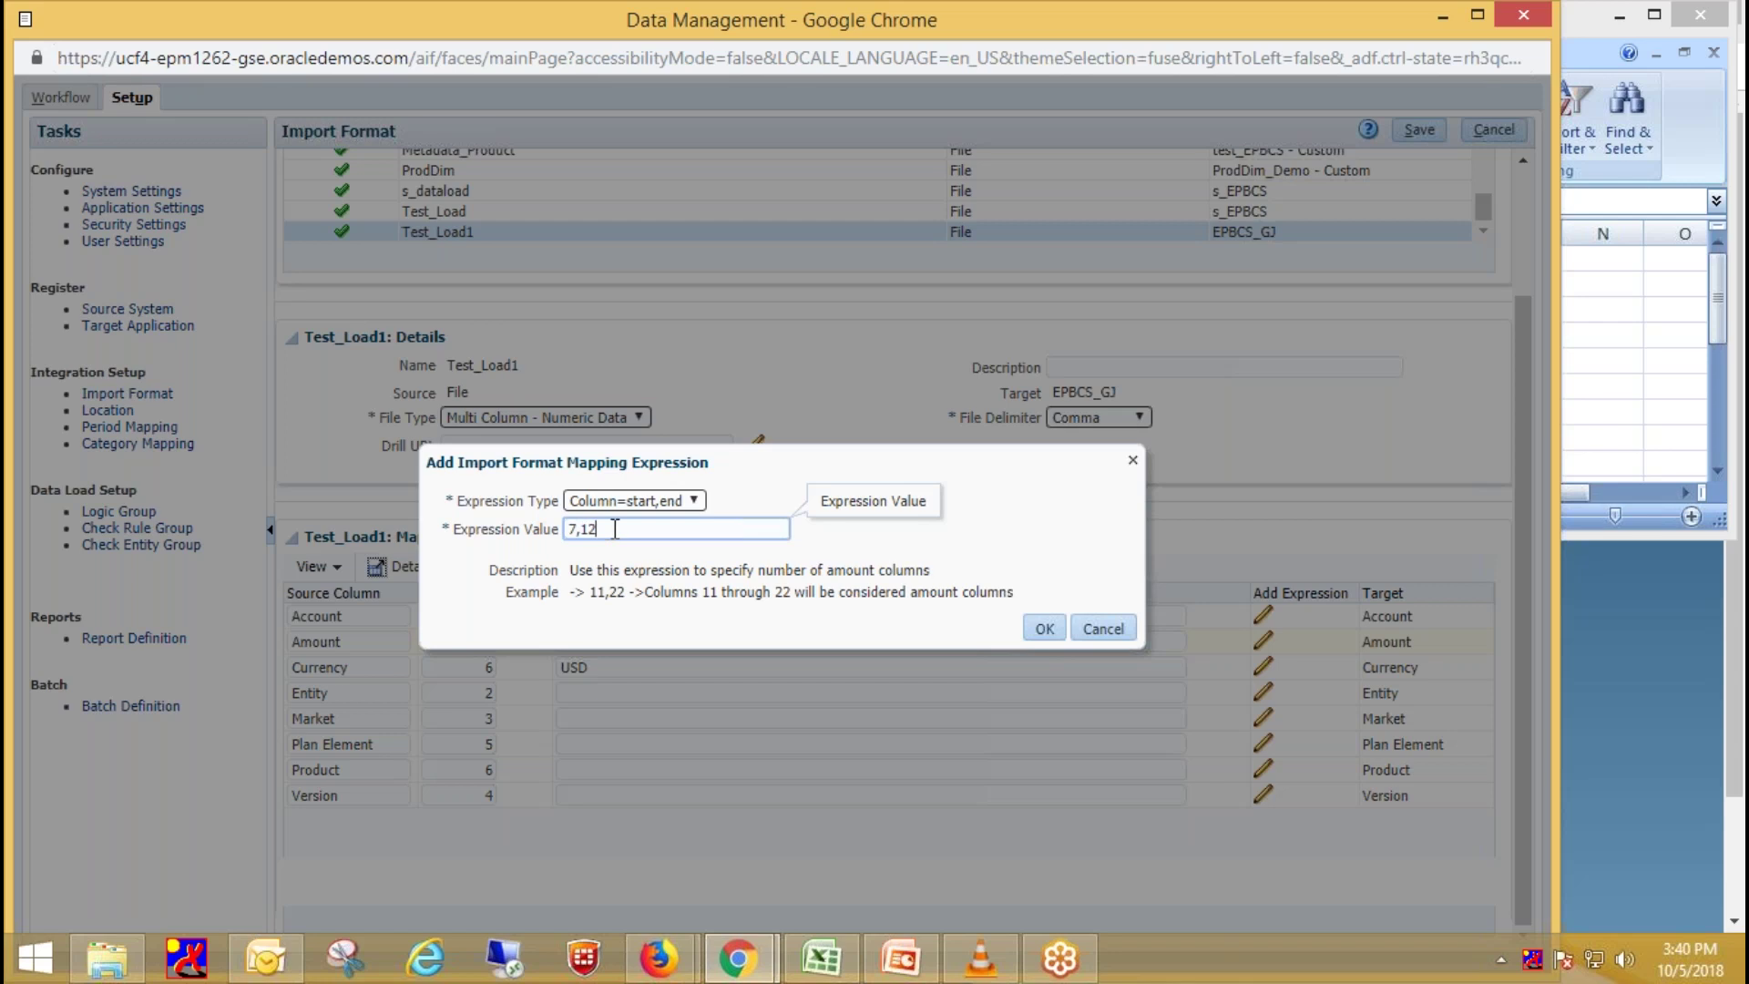
left_click(1044, 629)
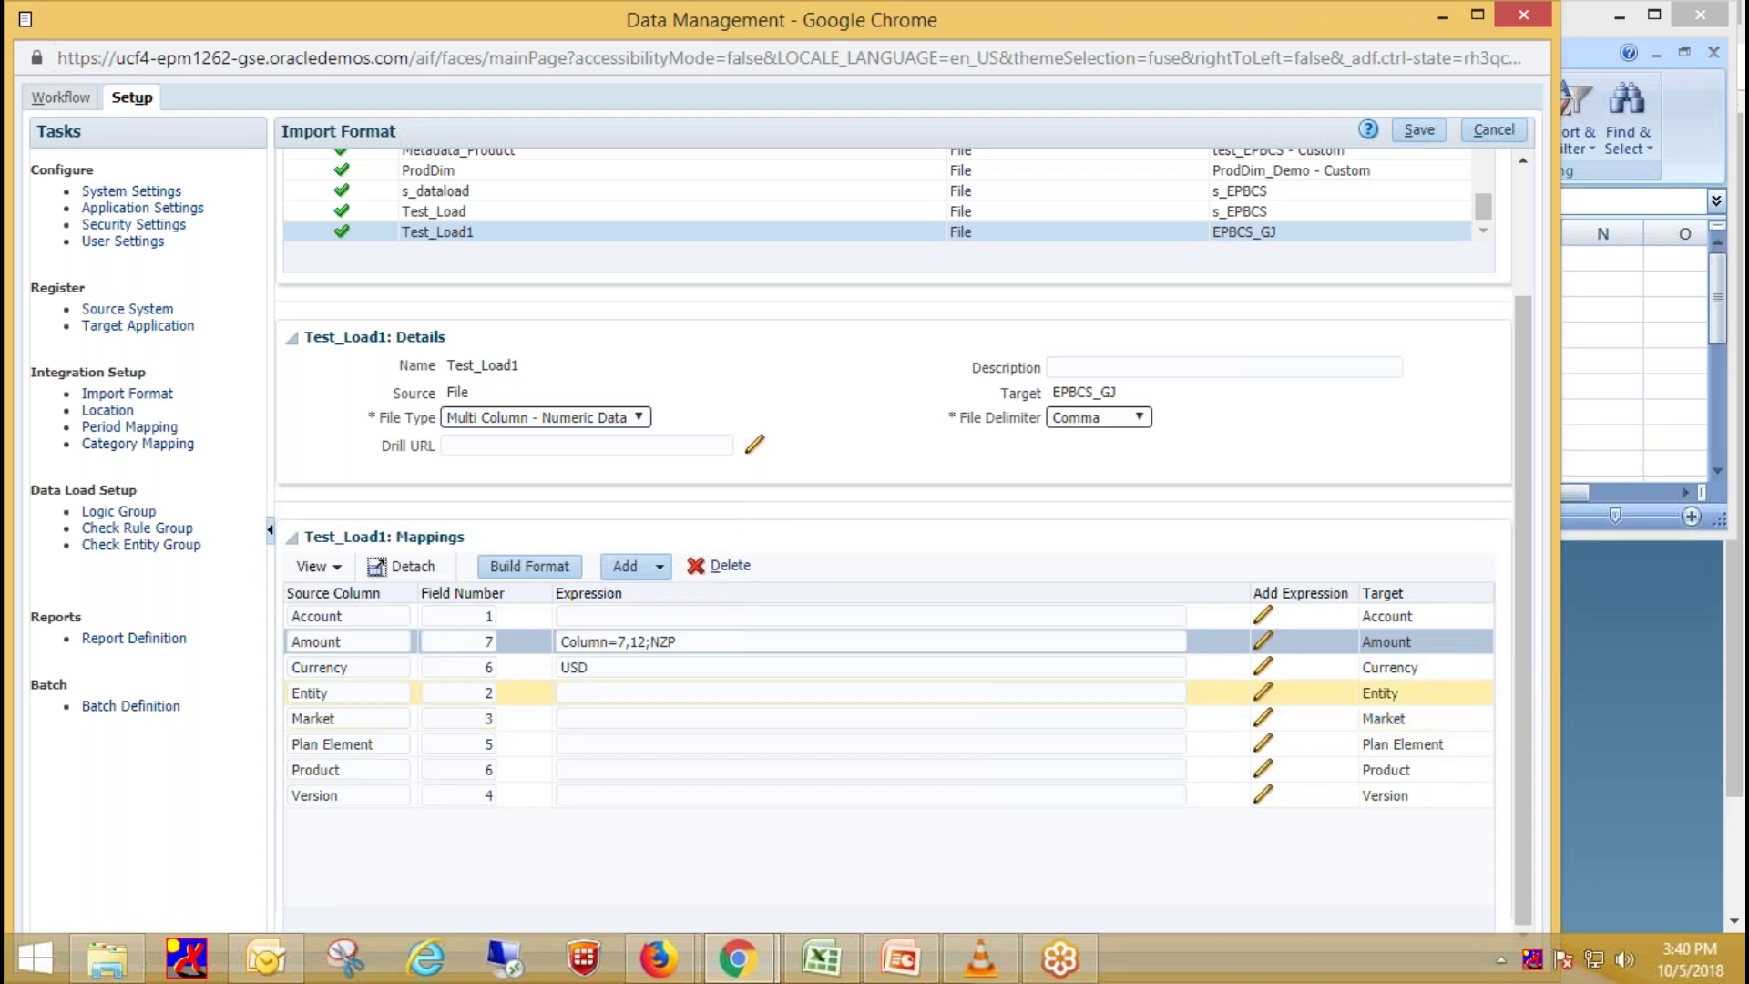
left_click(697, 641)
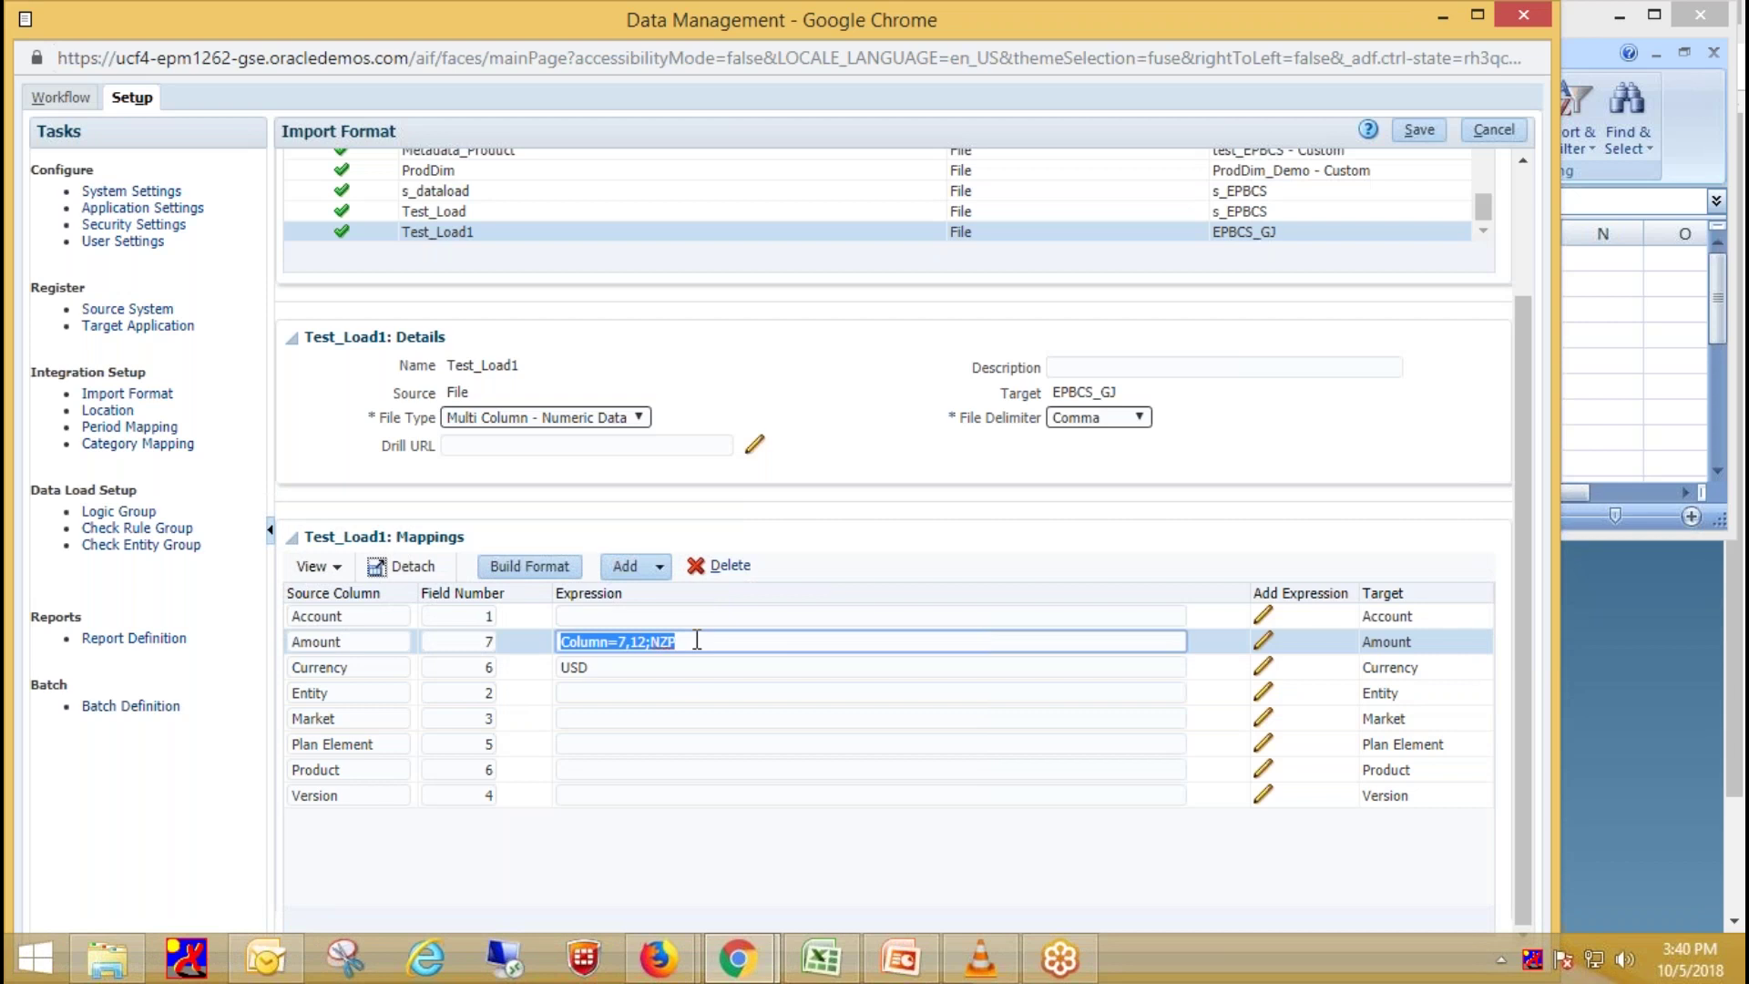
left_click(697, 641)
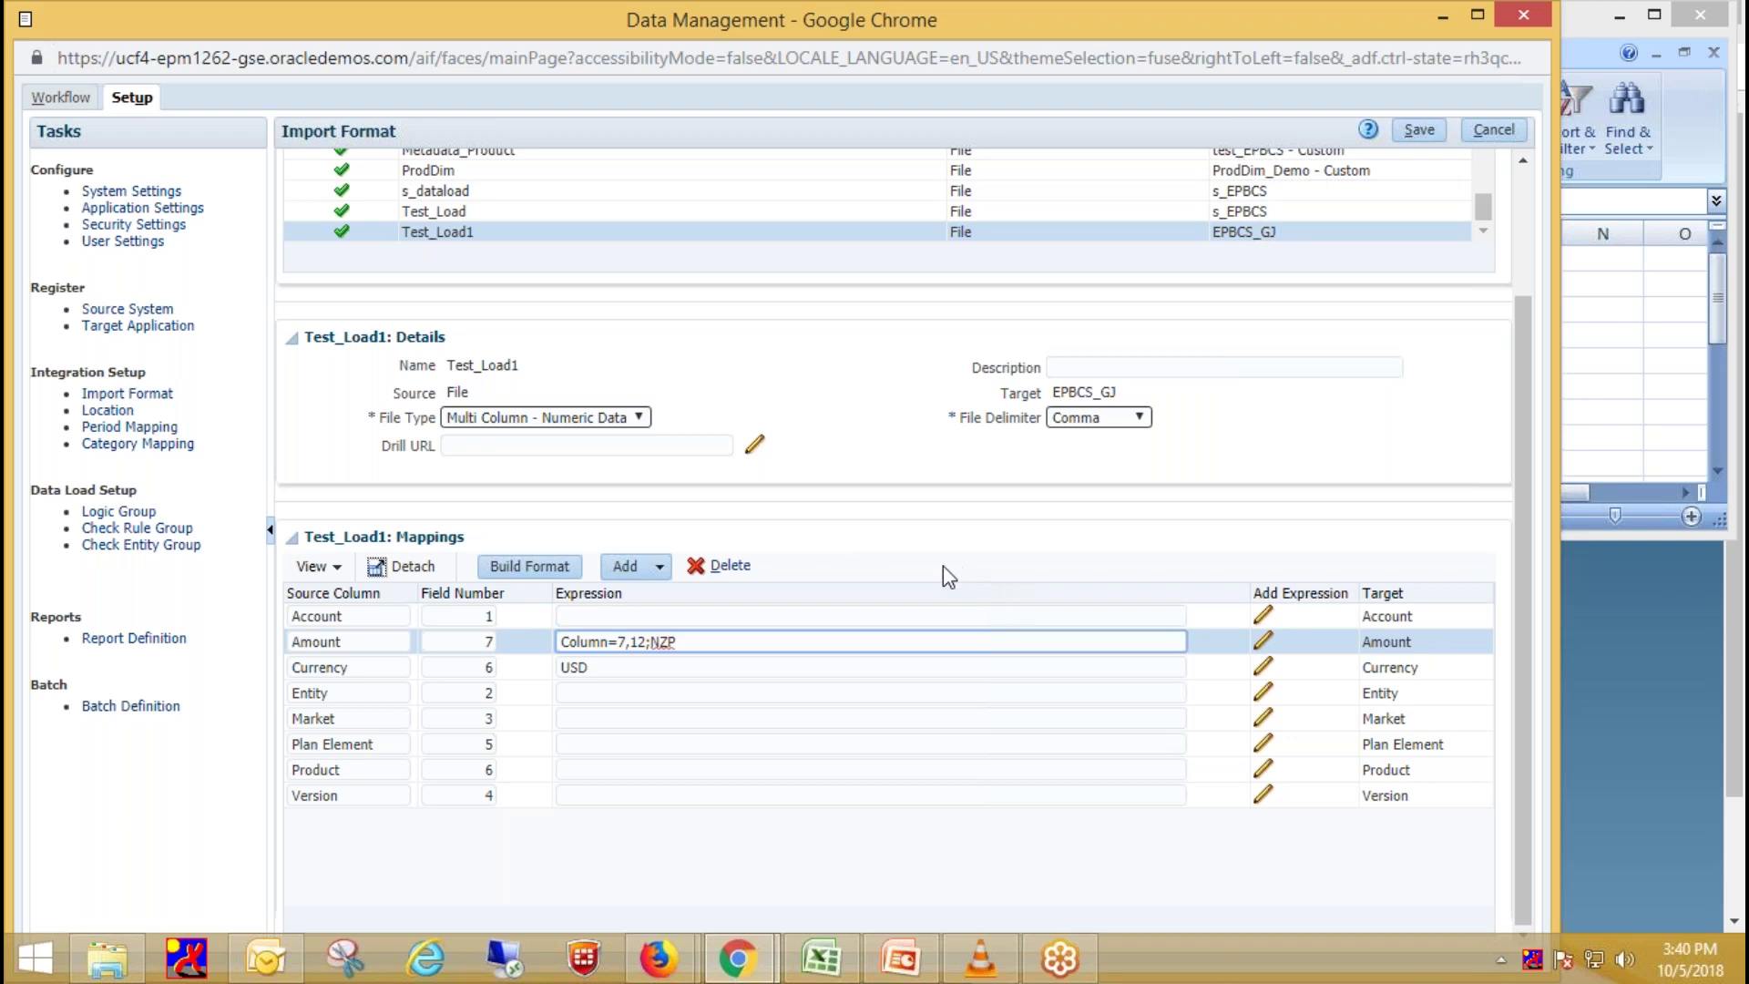
left_click(1441, 128)
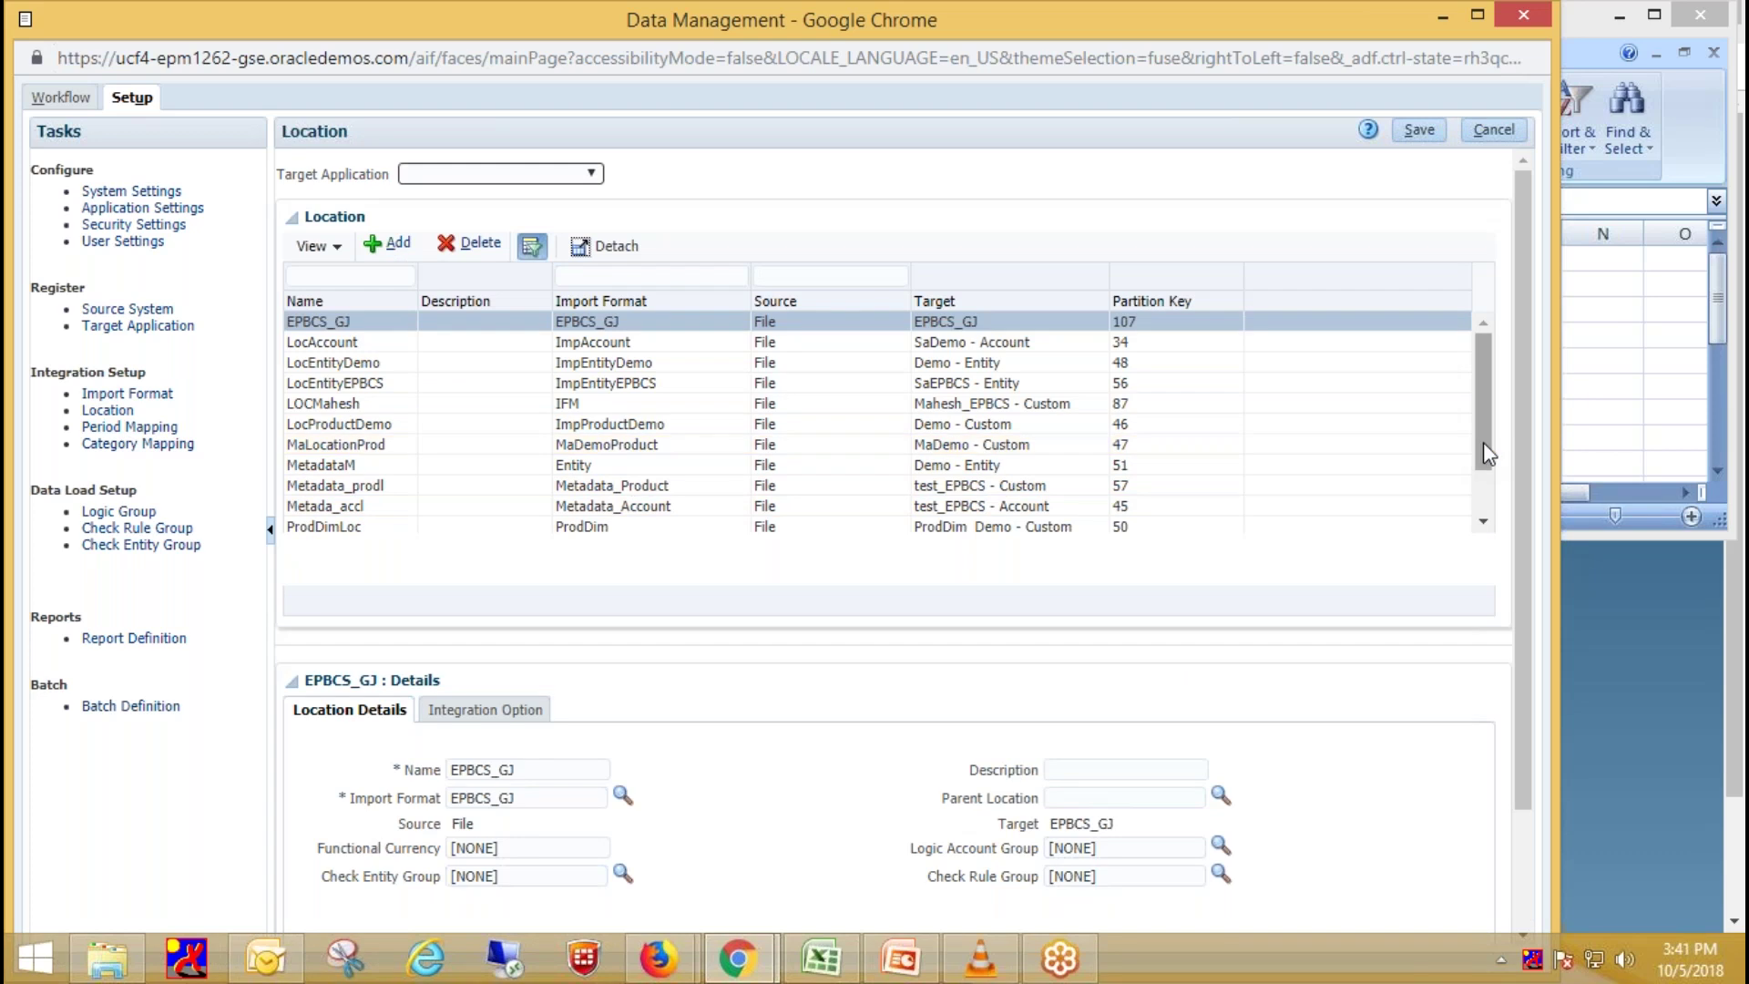
Open location Test_Load's details: import format Test_Load1, source File, target EPBCS_GJ, currency USD
scroll(1482, 456, "down", 1)
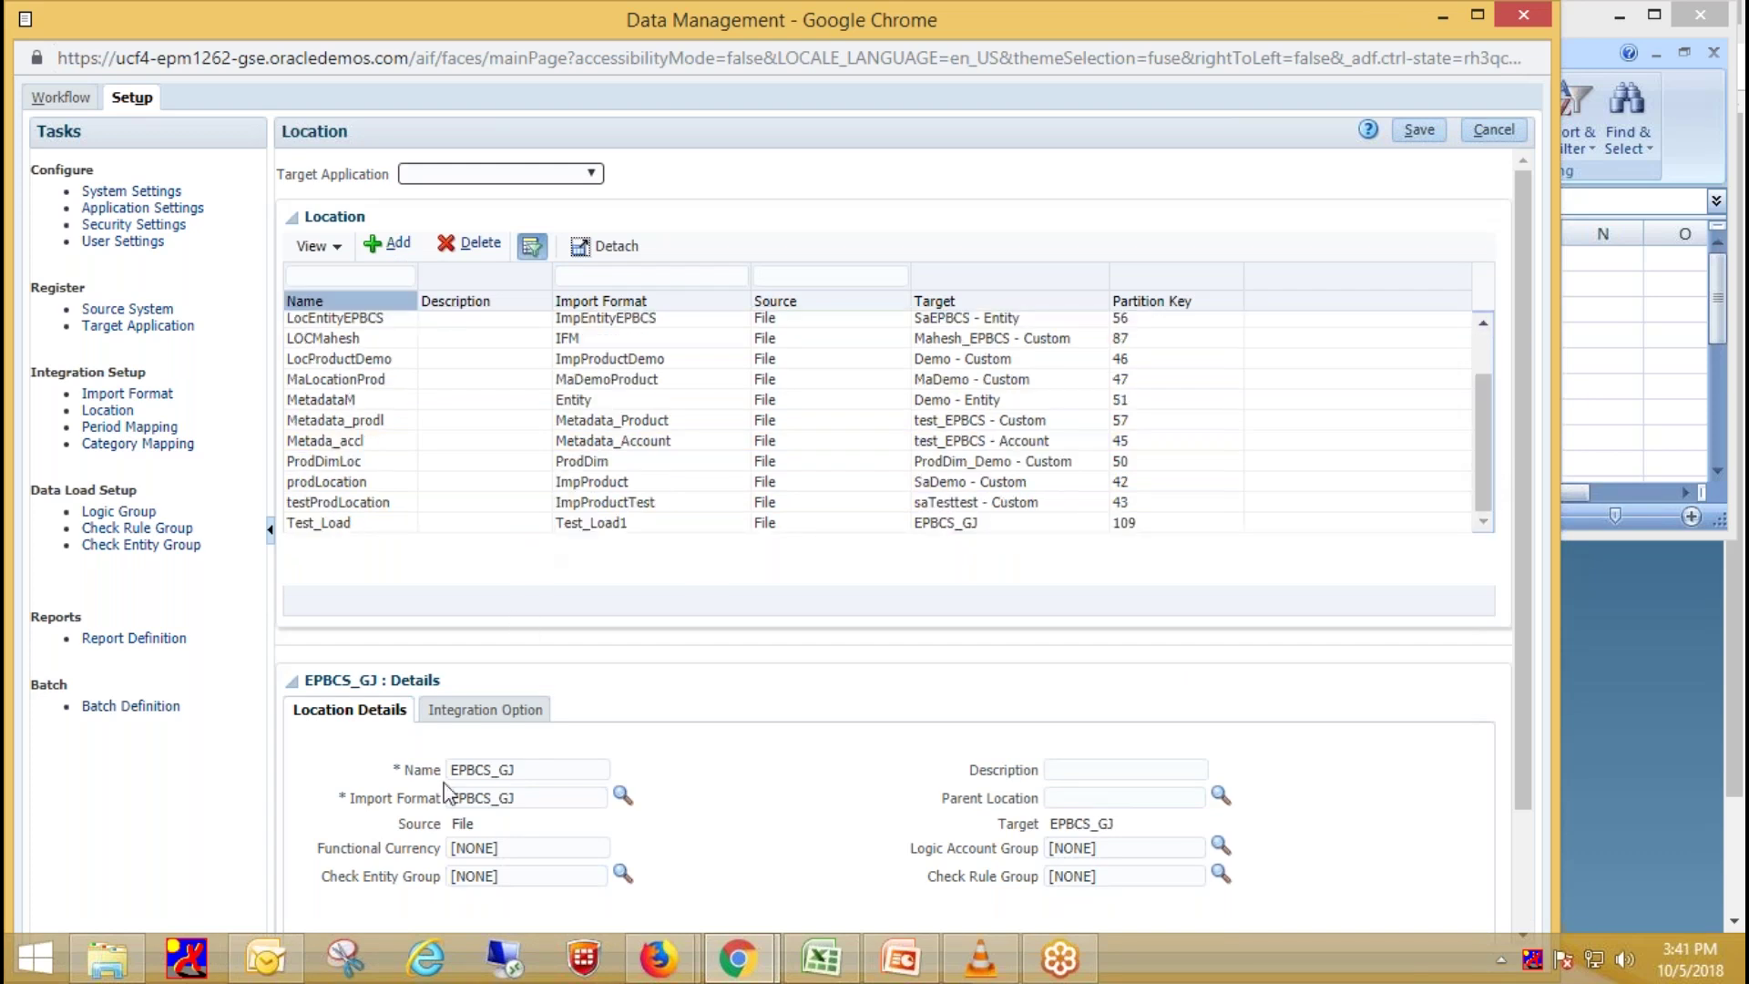
left_click(372, 525)
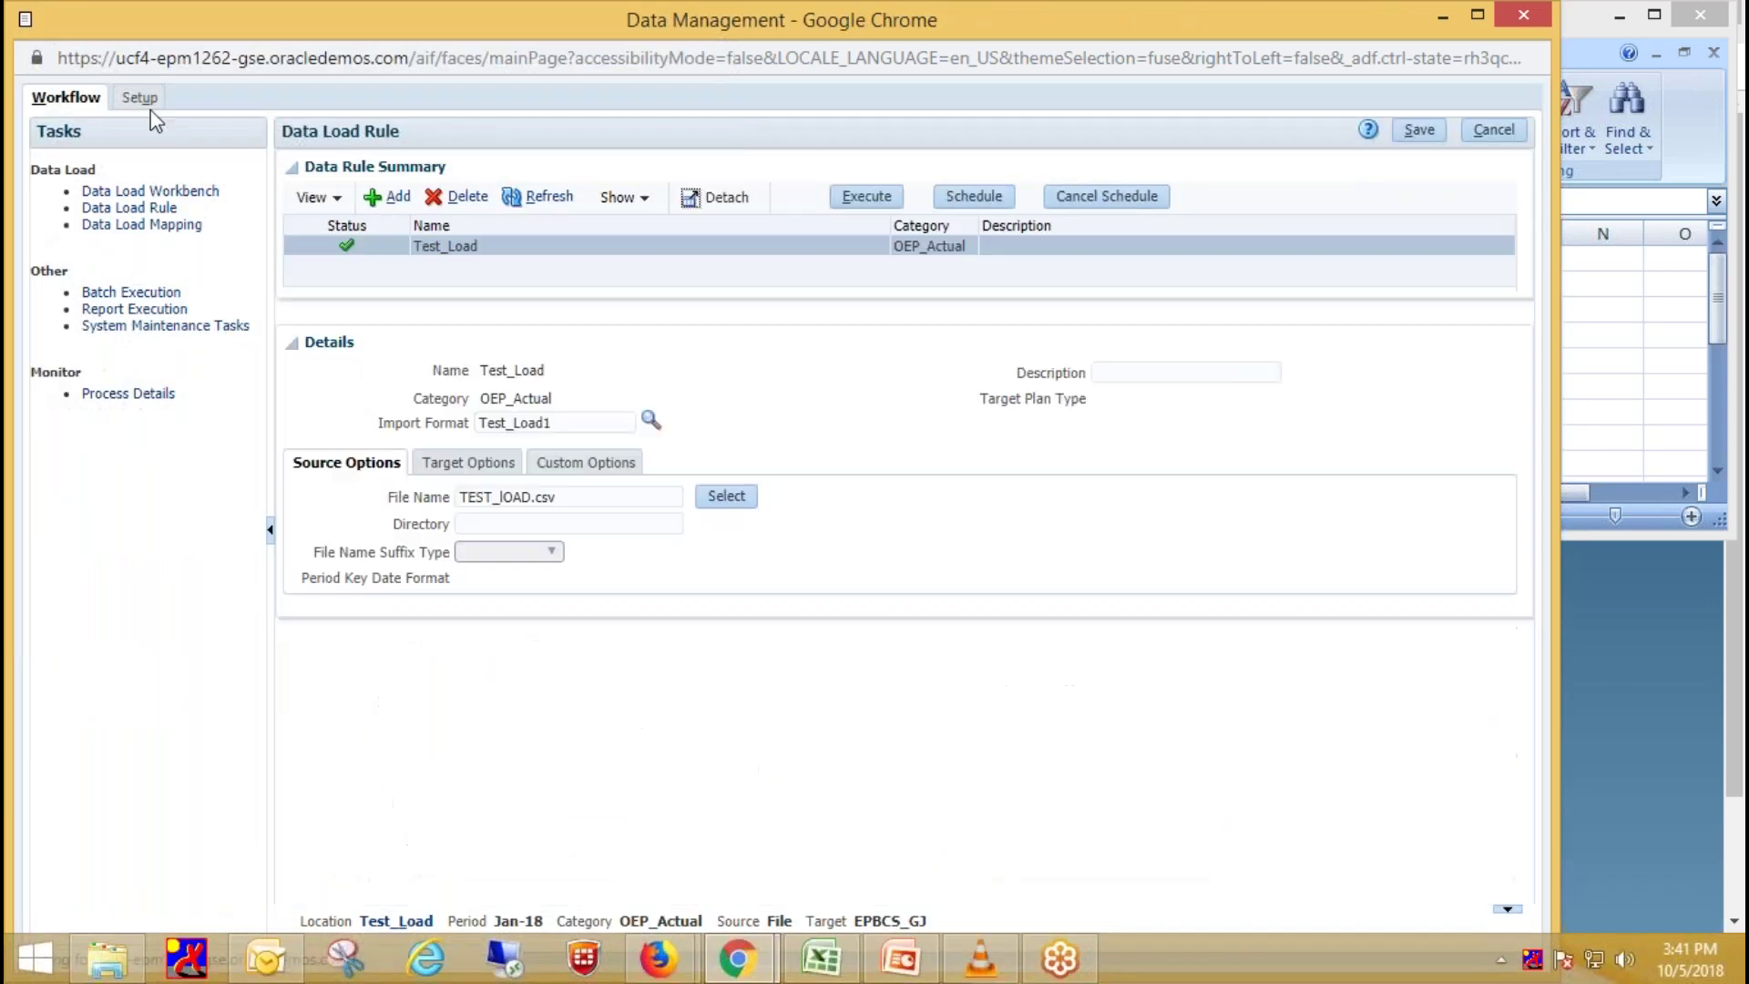
left_click(142, 98)
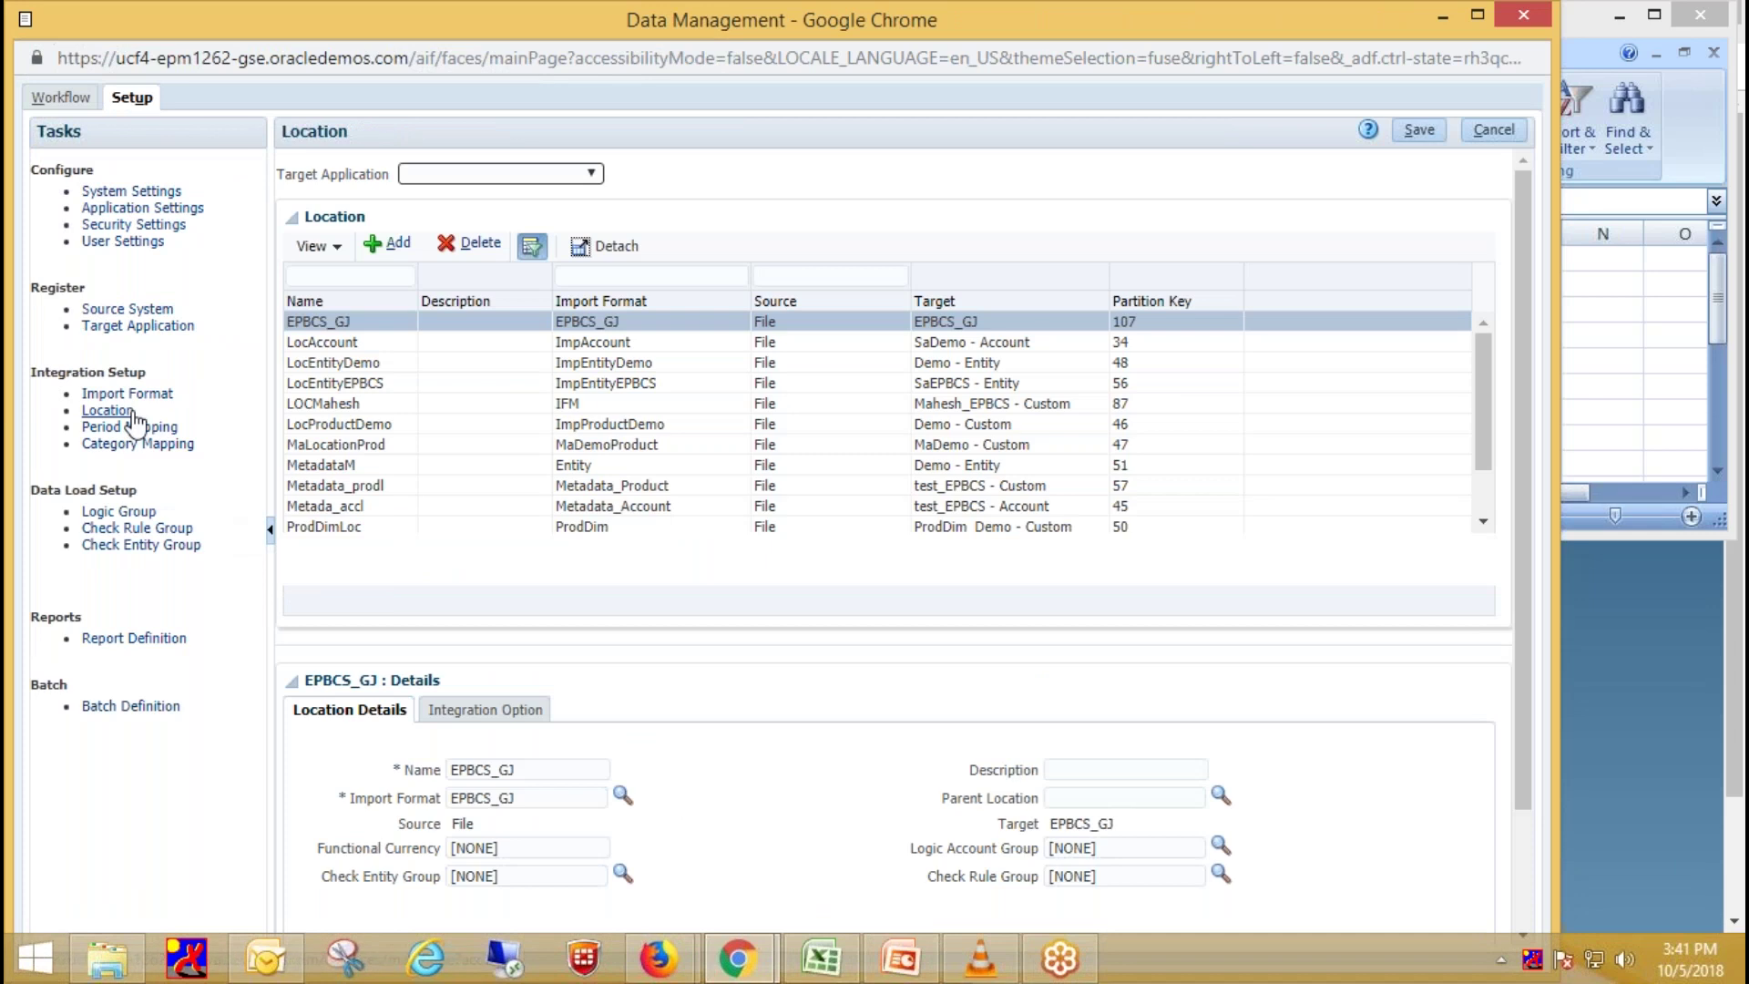
left_click(108, 412)
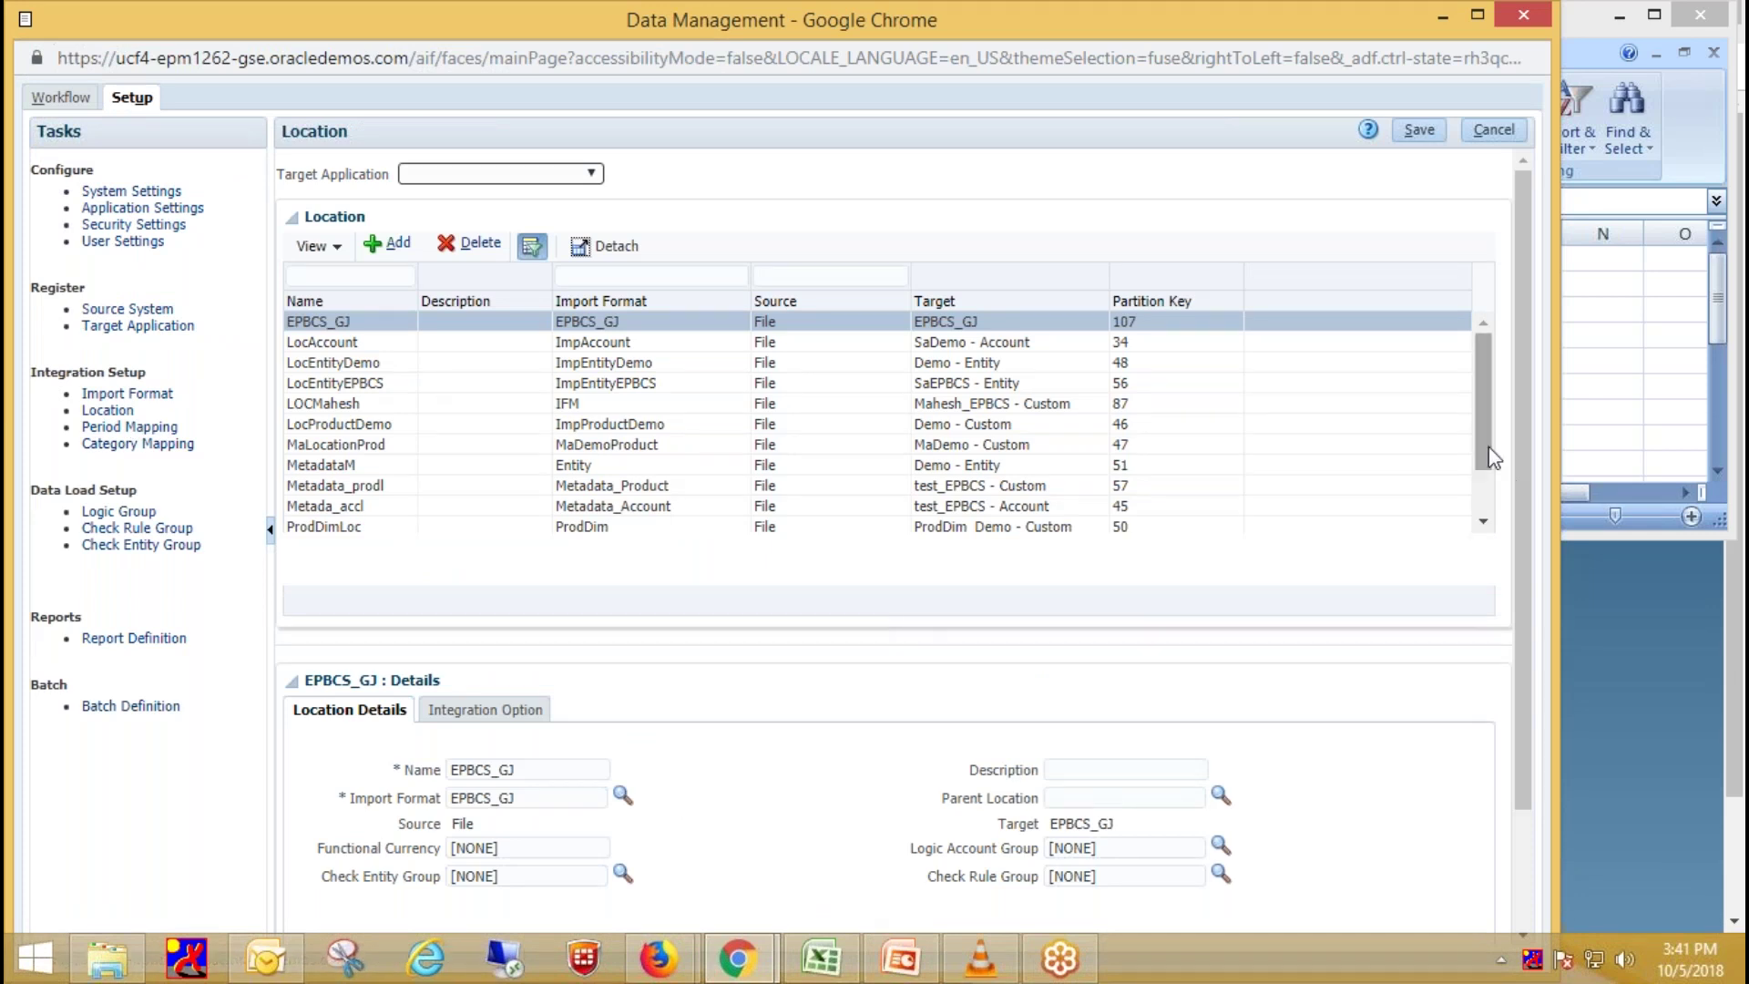
scroll(528, 547, "down", 2)
left_click(503, 523)
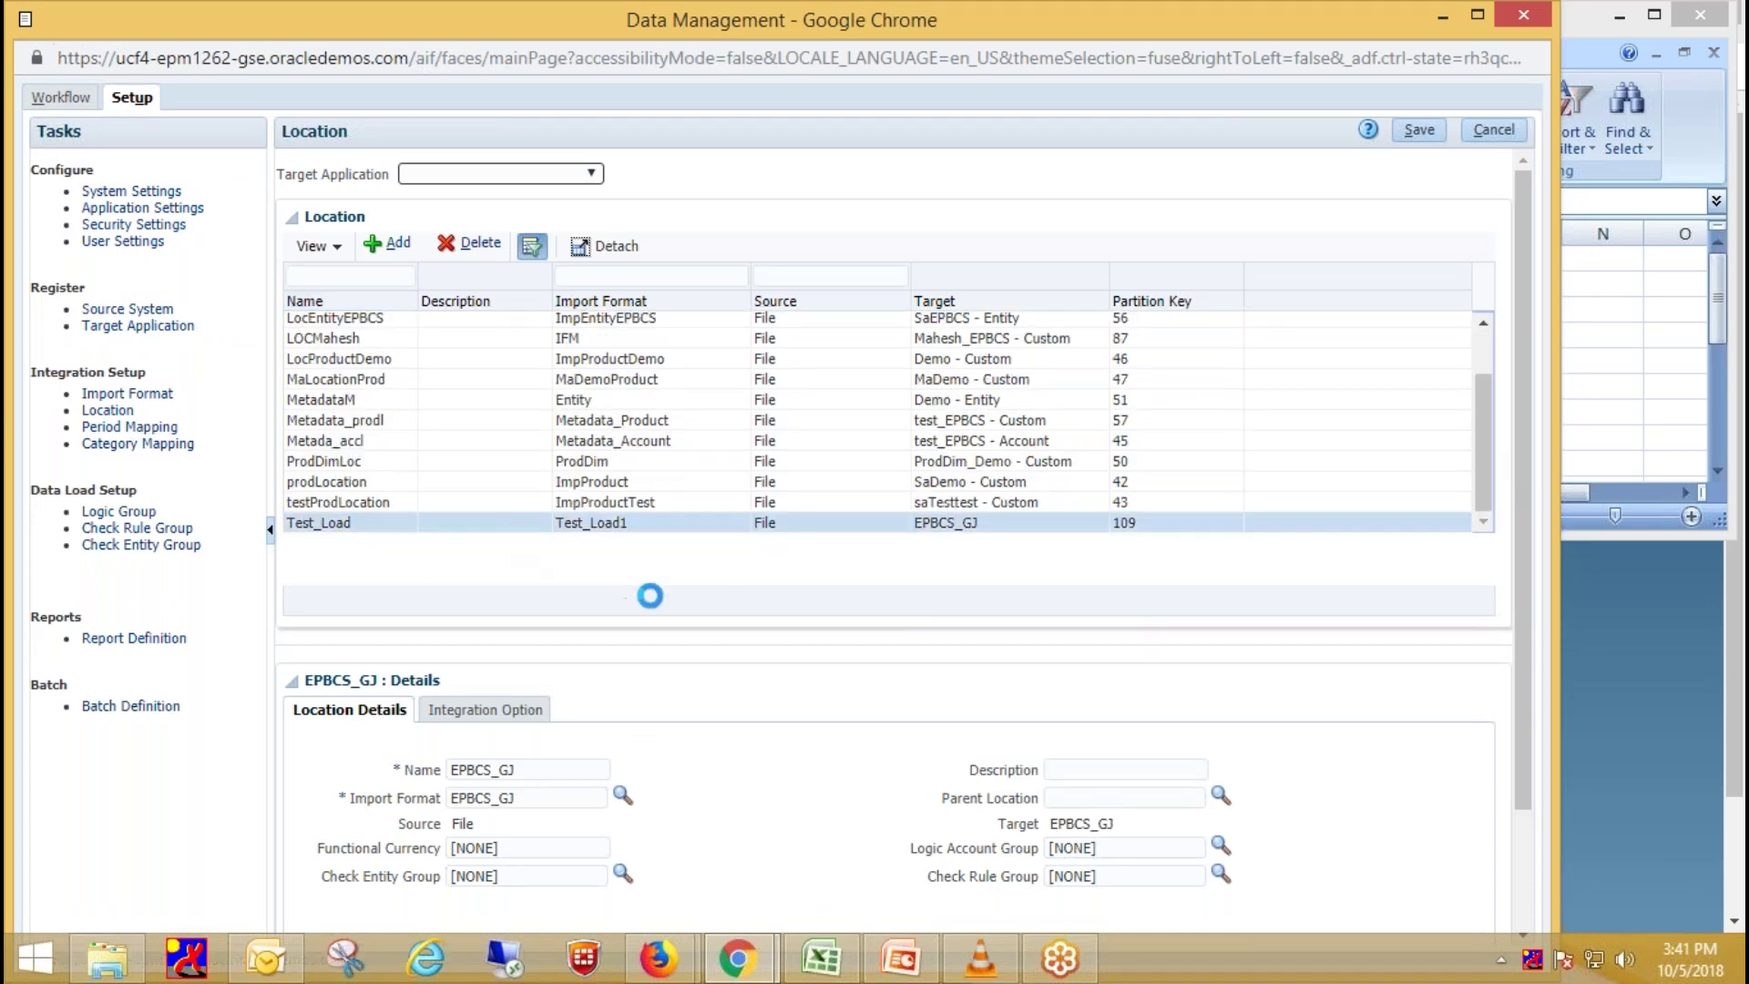
scroll(663, 606, "down", 3)
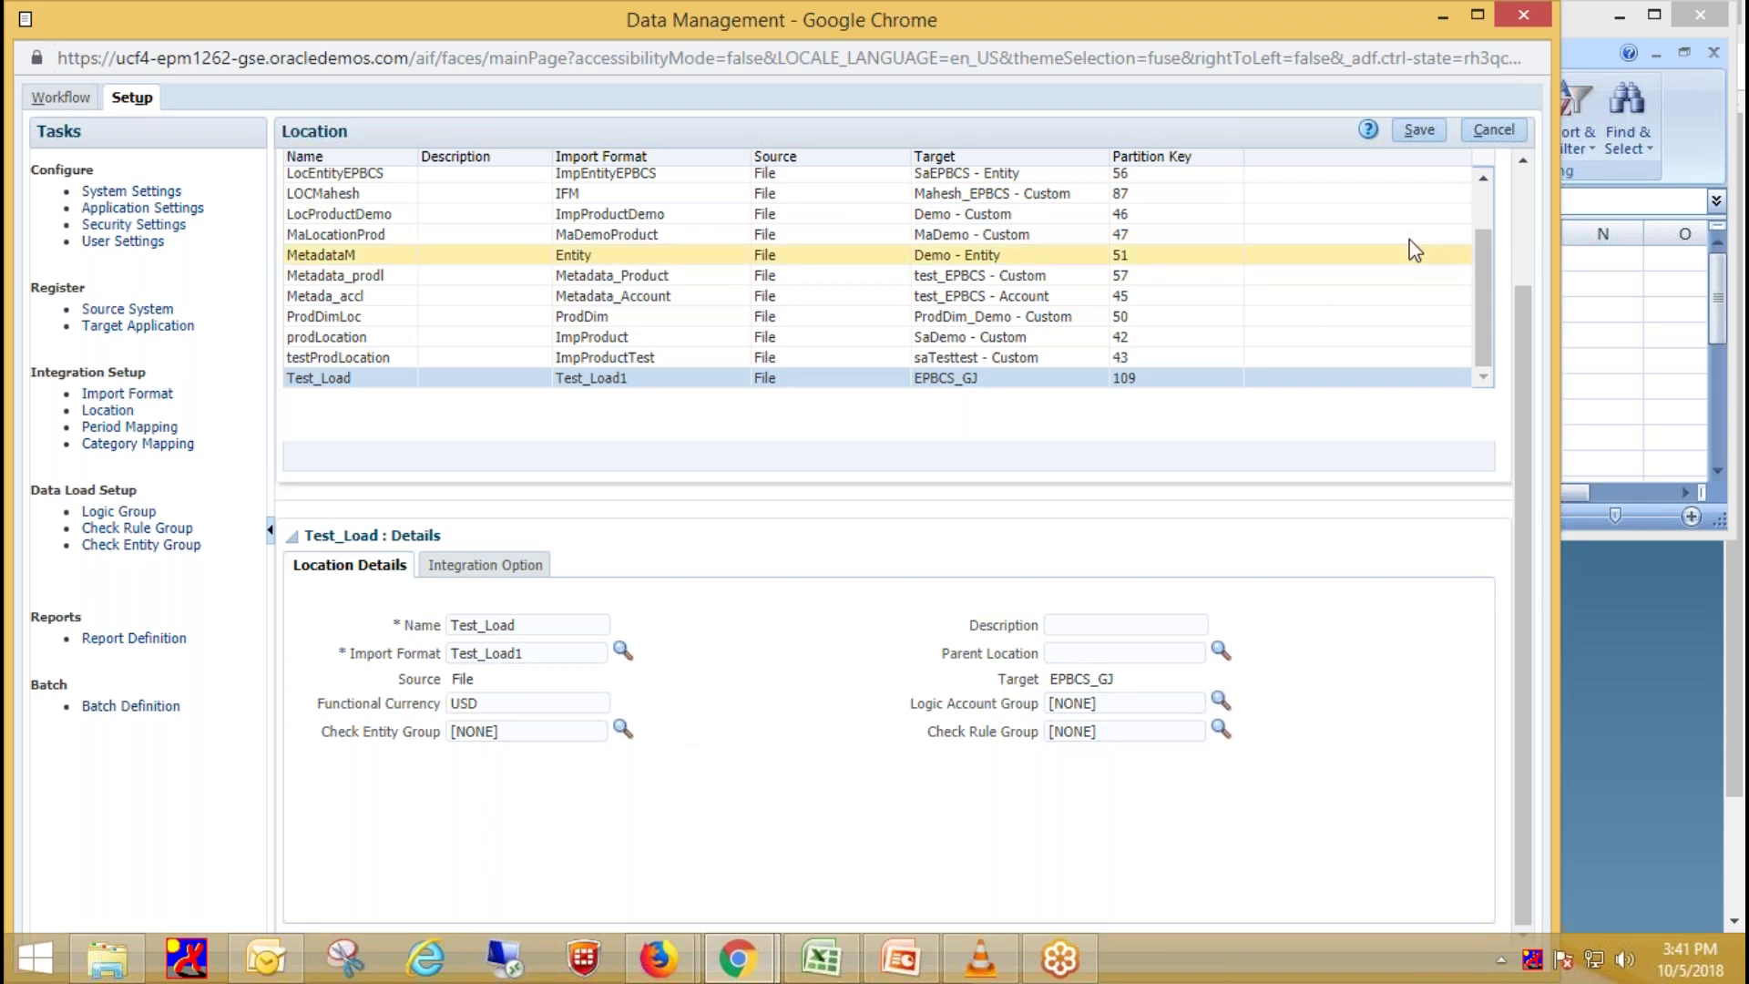
Check the global OEP_Actual category (key 30) maps to target category OEP_Actual
left_click(149, 427)
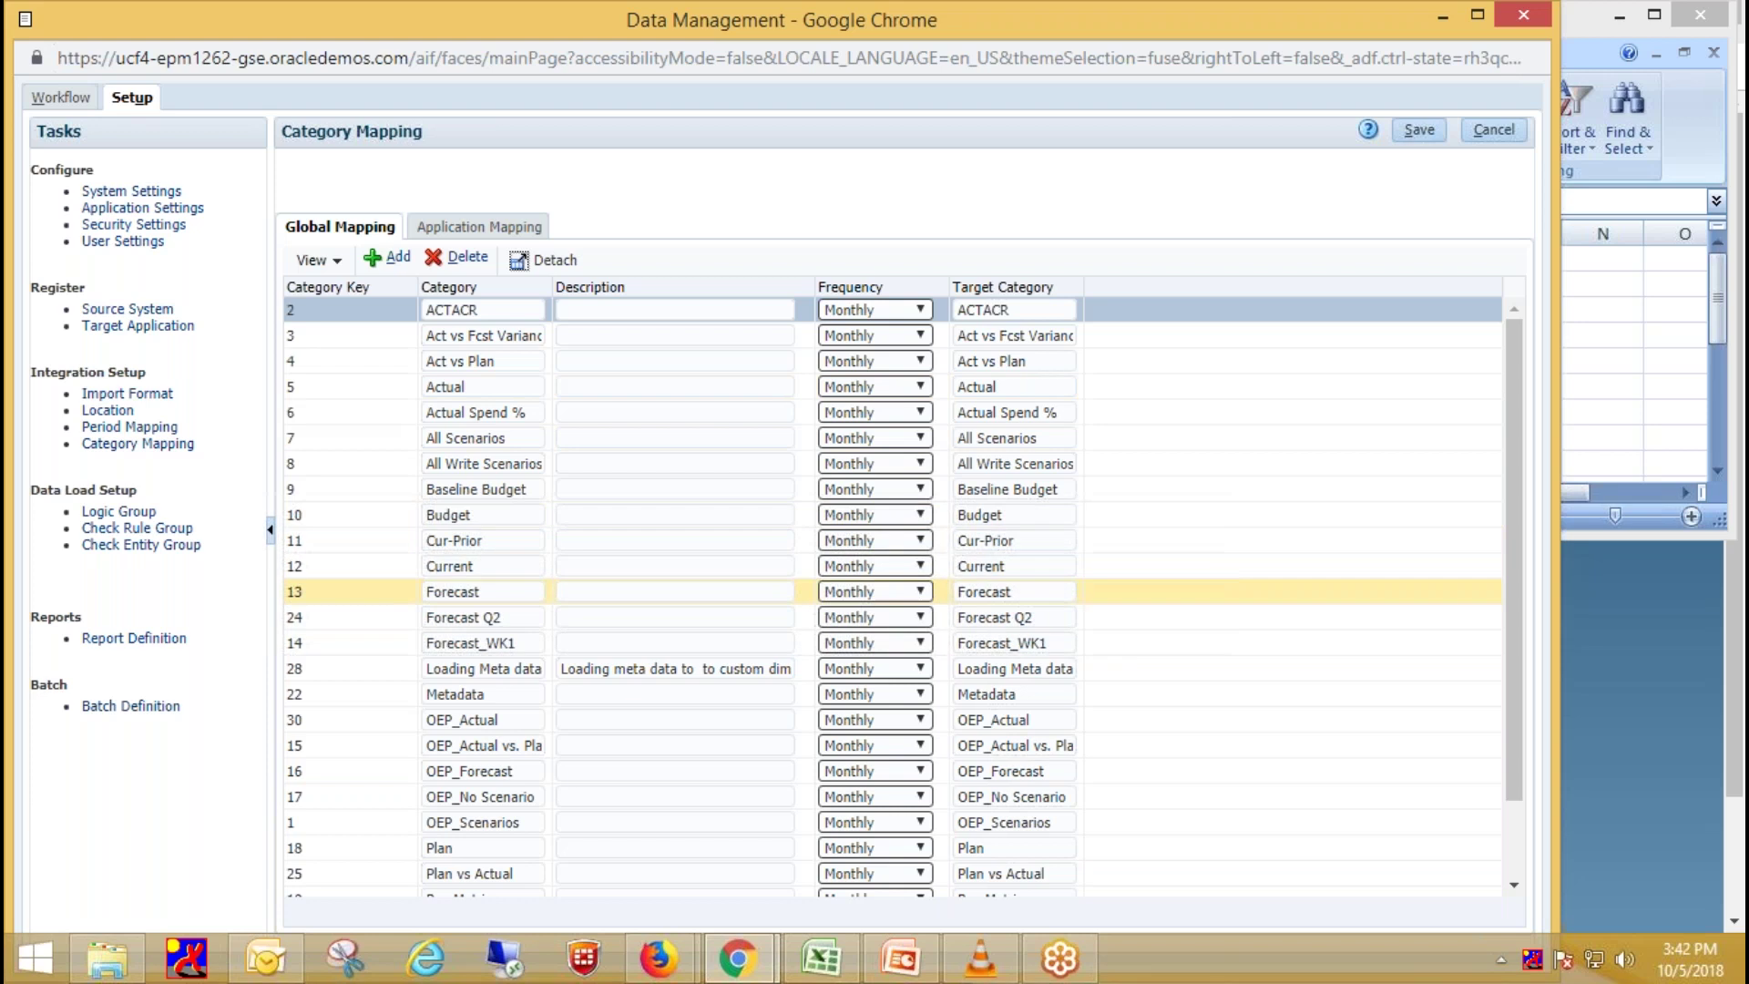
scroll(1524, 737, "down", 1)
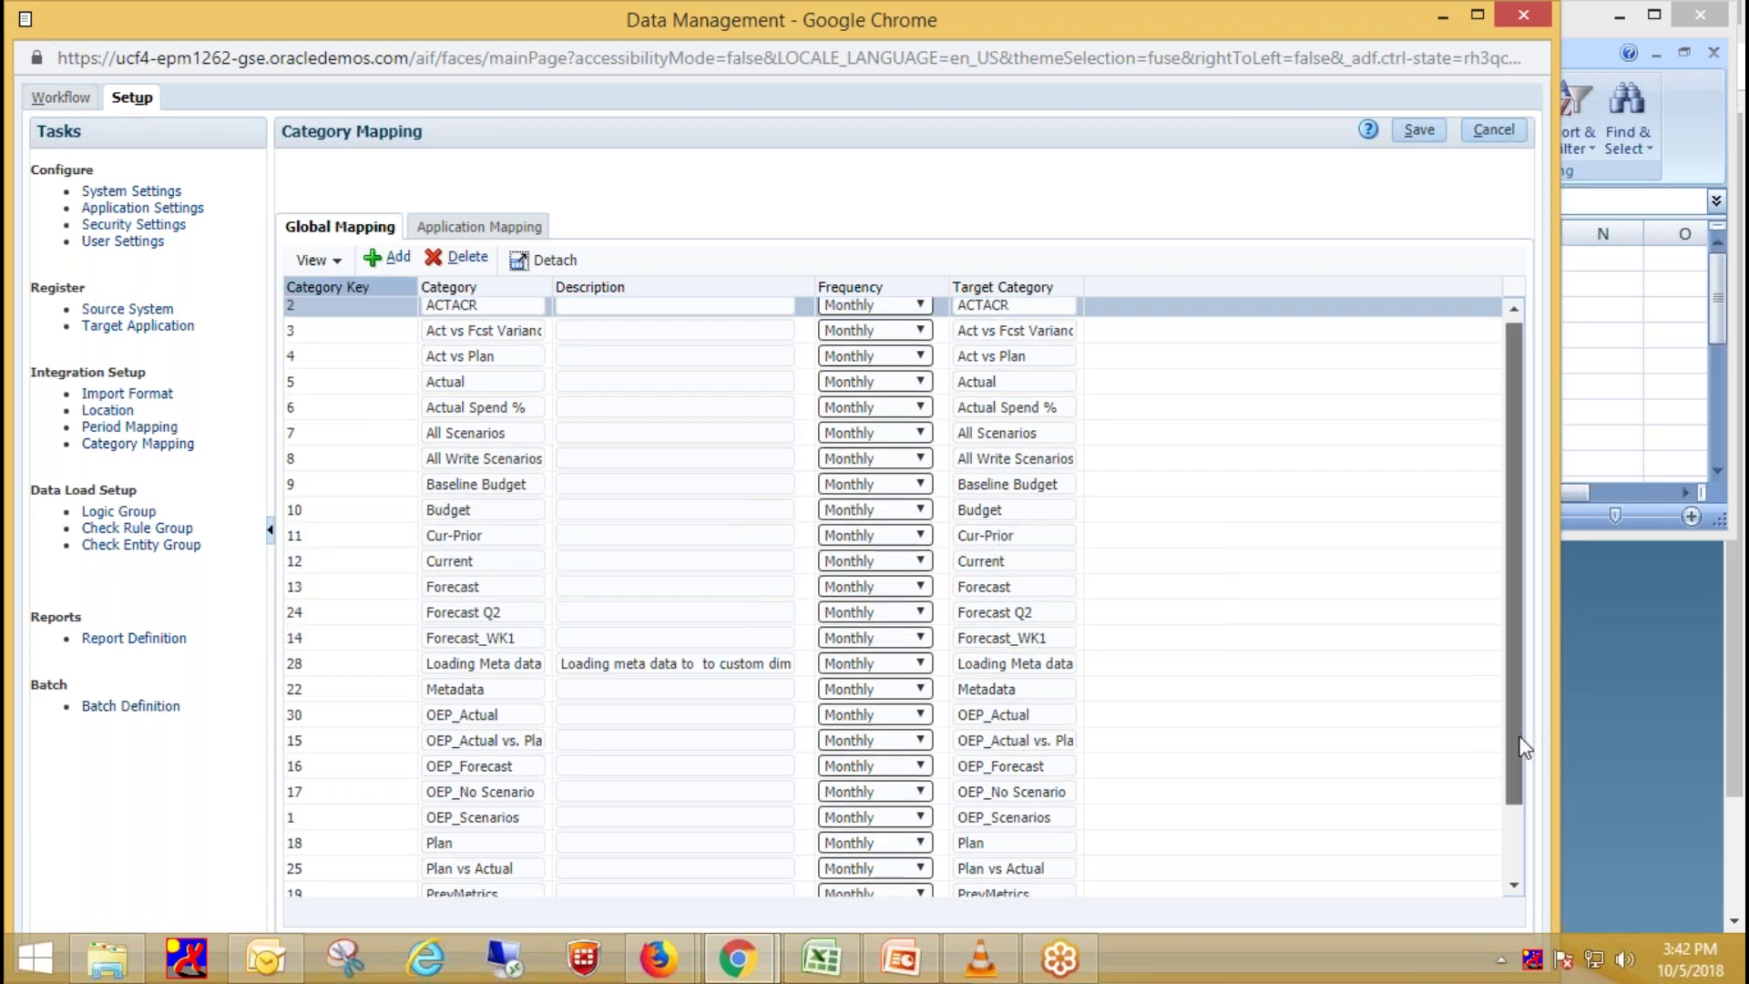
scroll(1524, 747, "down", 3)
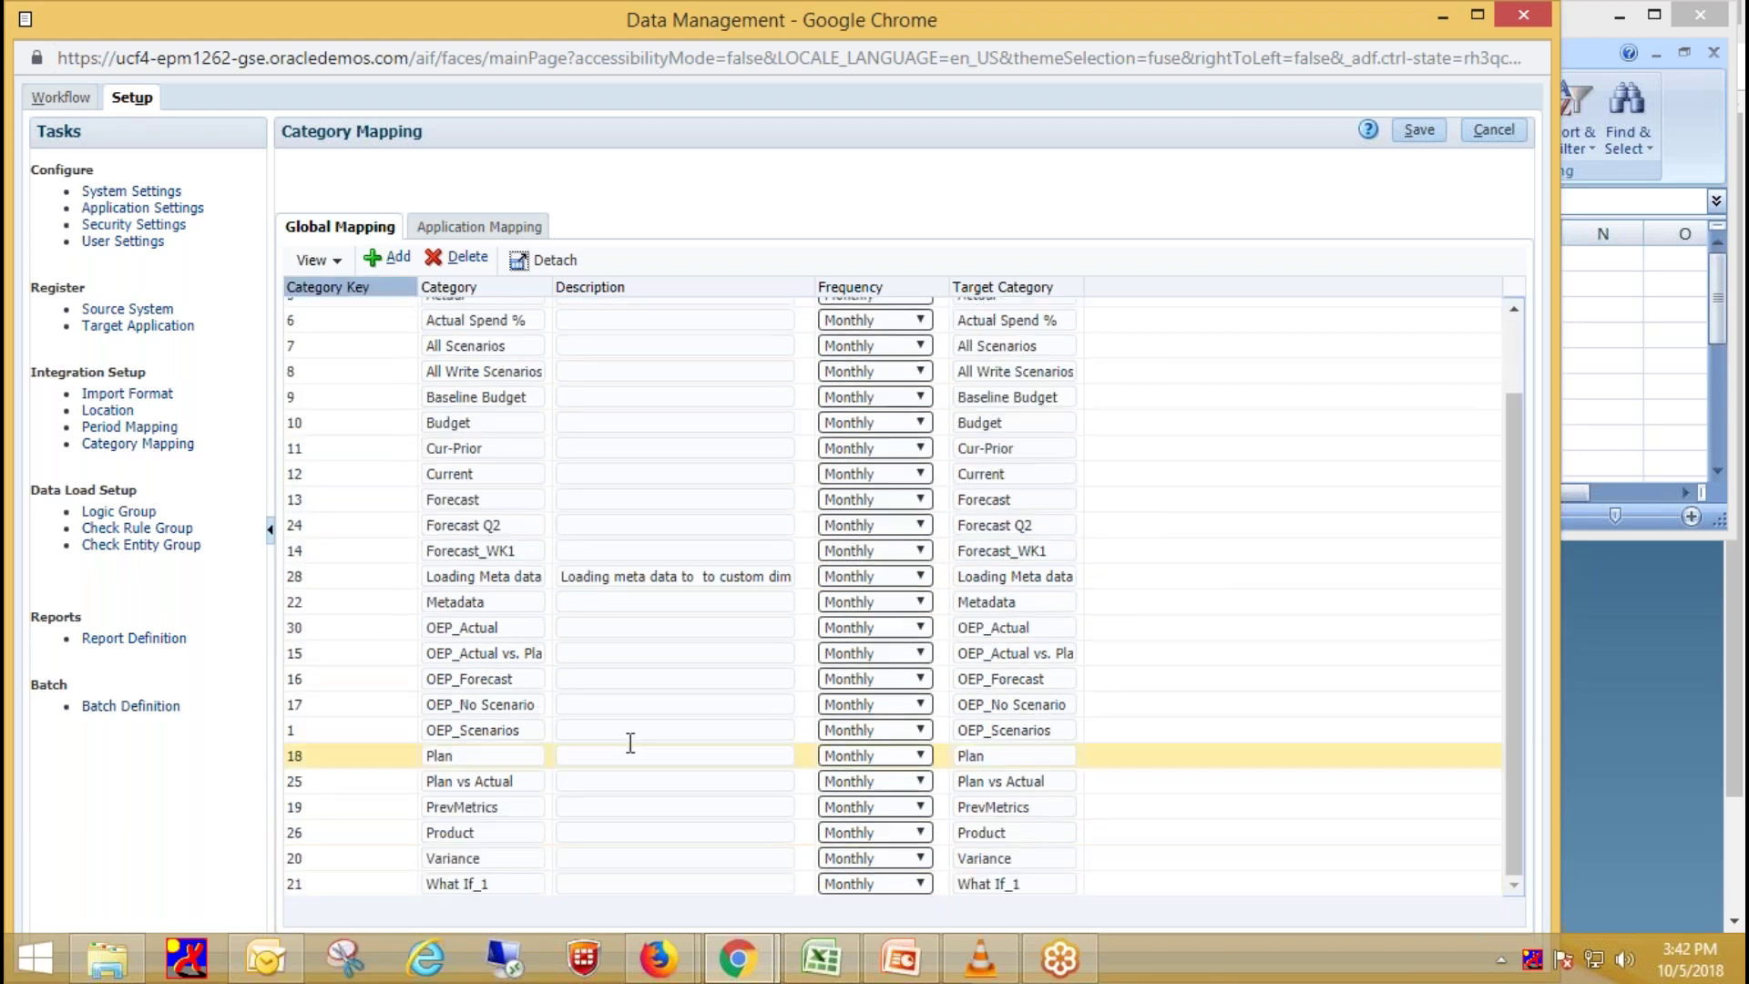
left_click(539, 624)
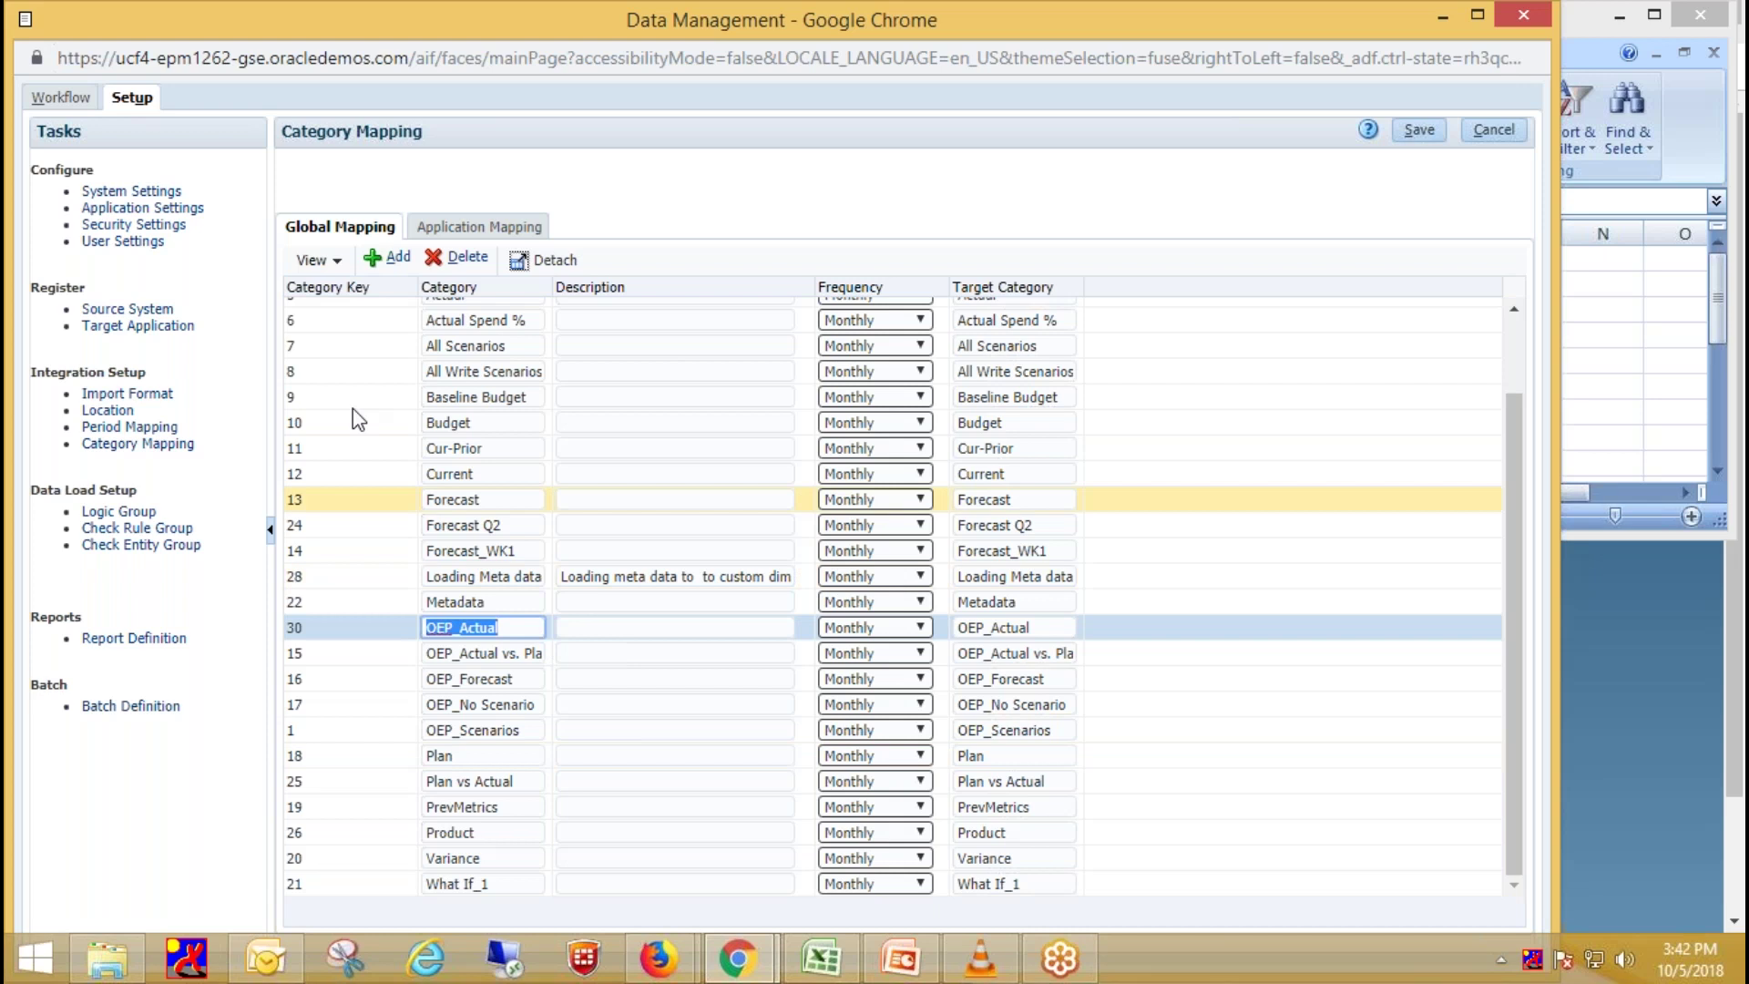
left_click(57, 107)
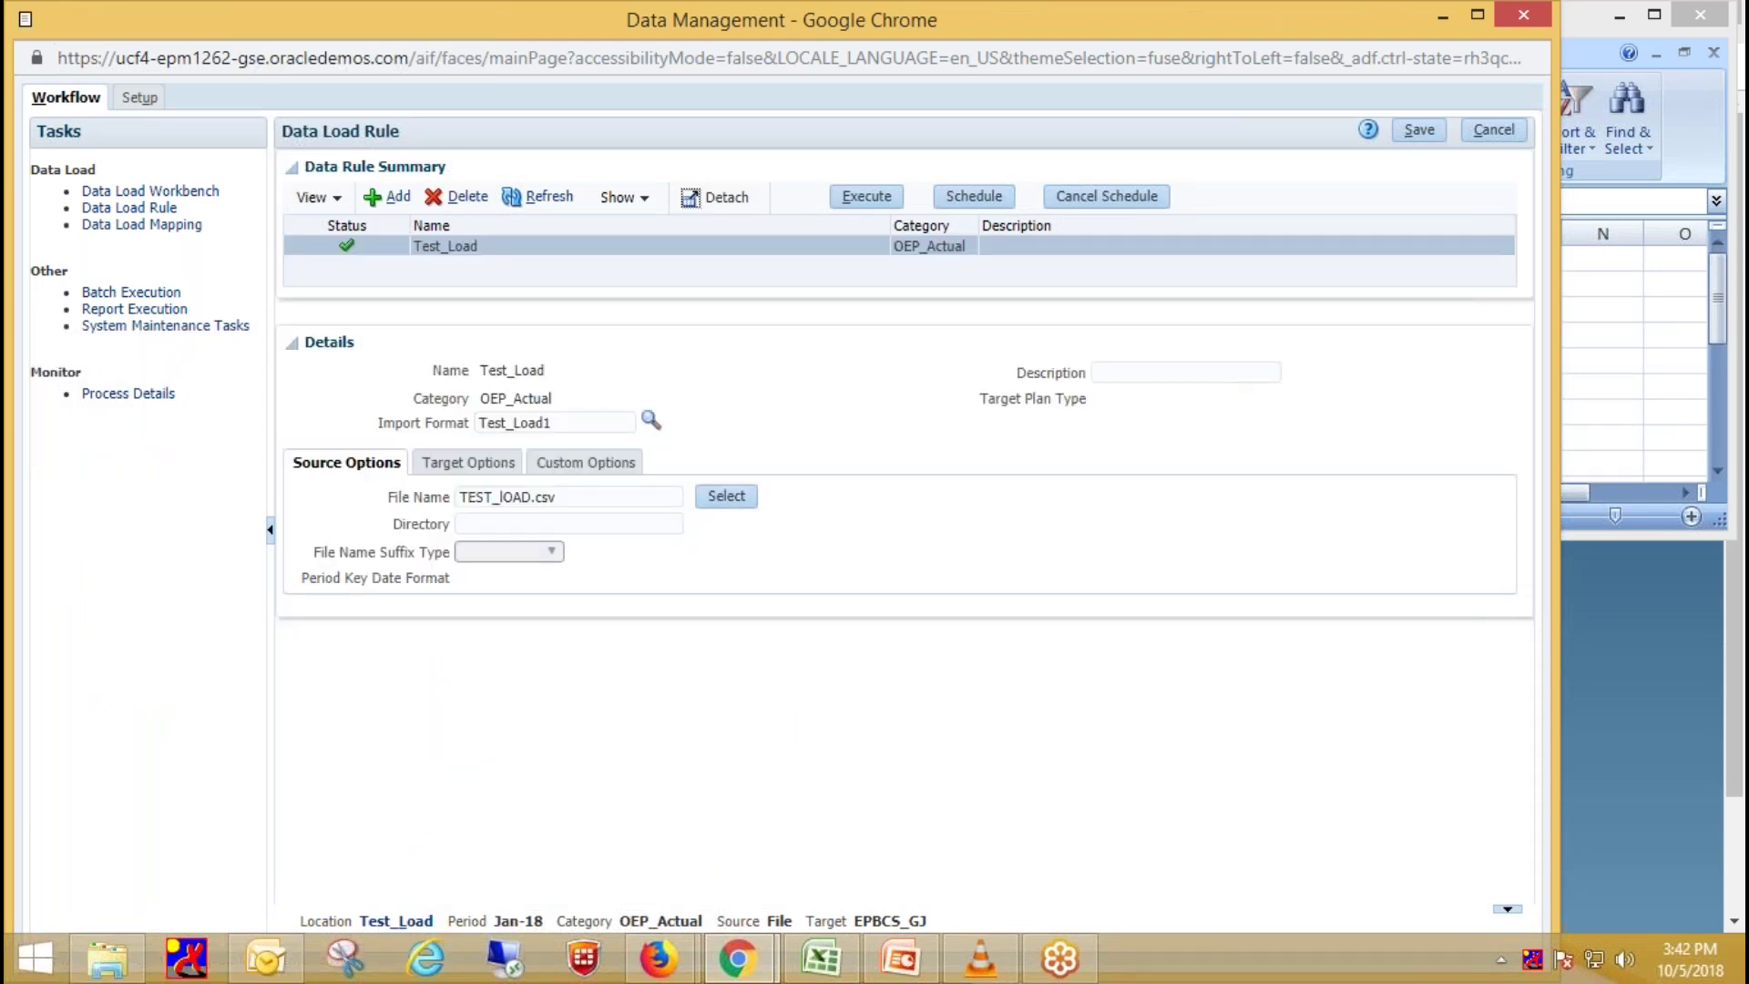
Review the Account dimension's Like mapping rule, which maps every source value * to target *
left_click(142, 225)
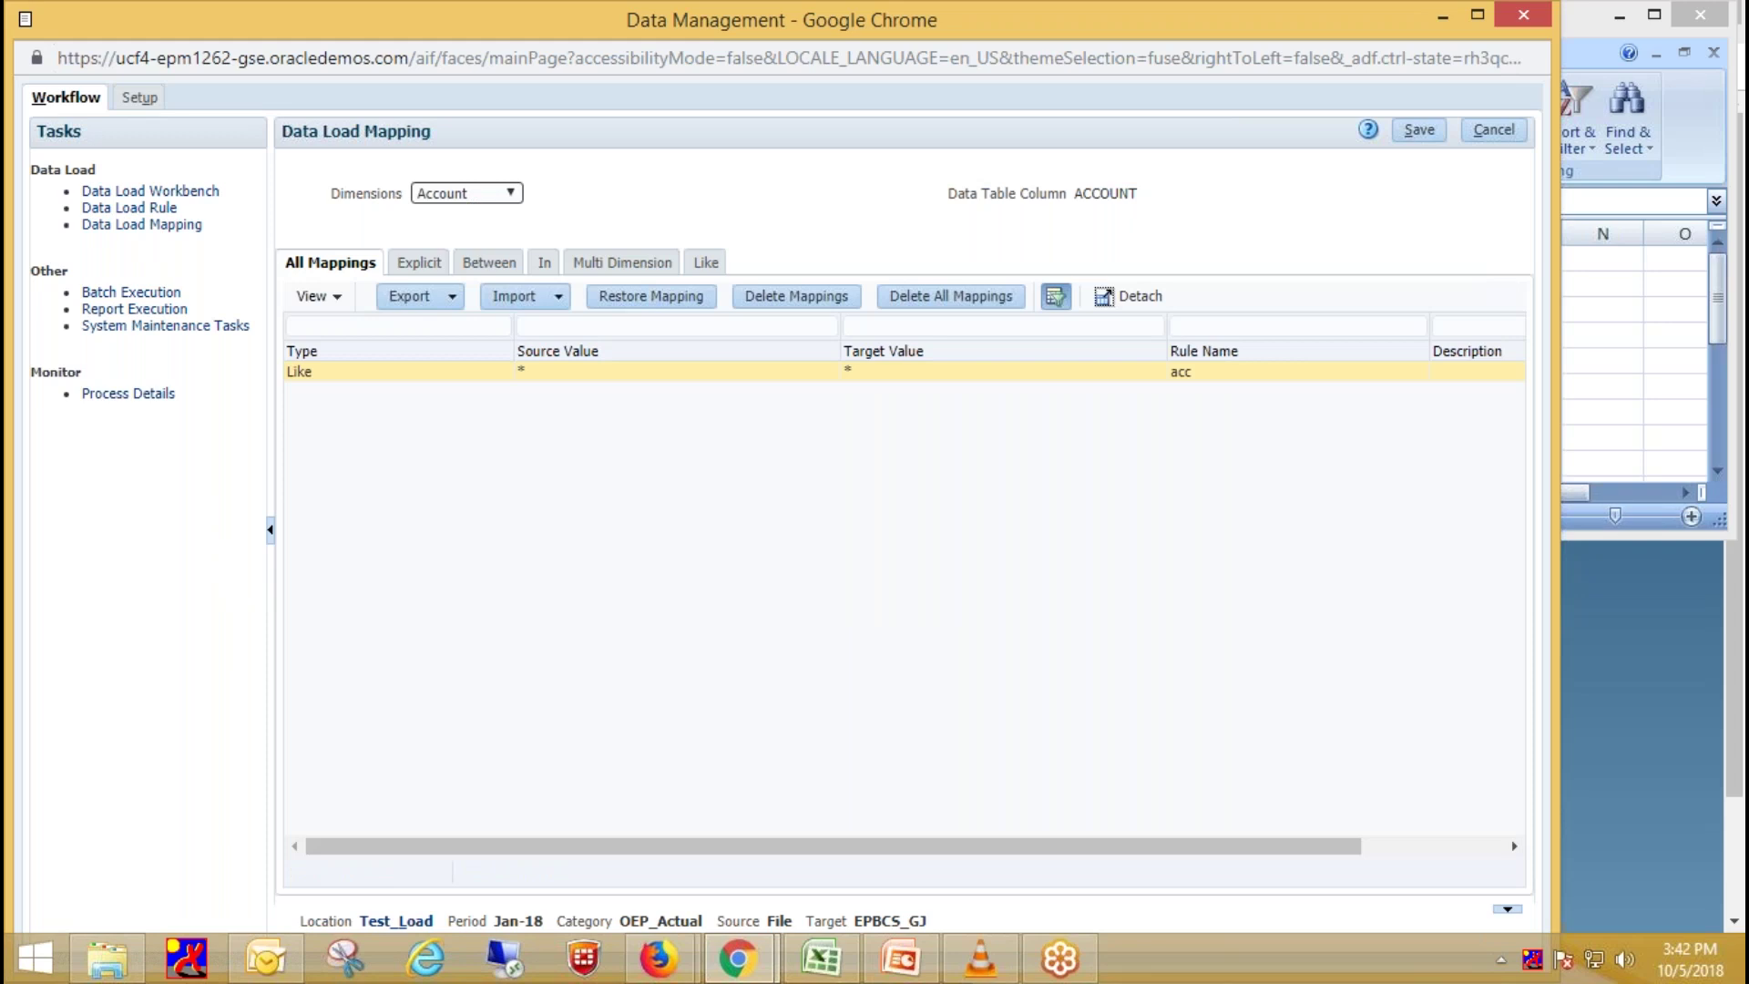
left_click(511, 194)
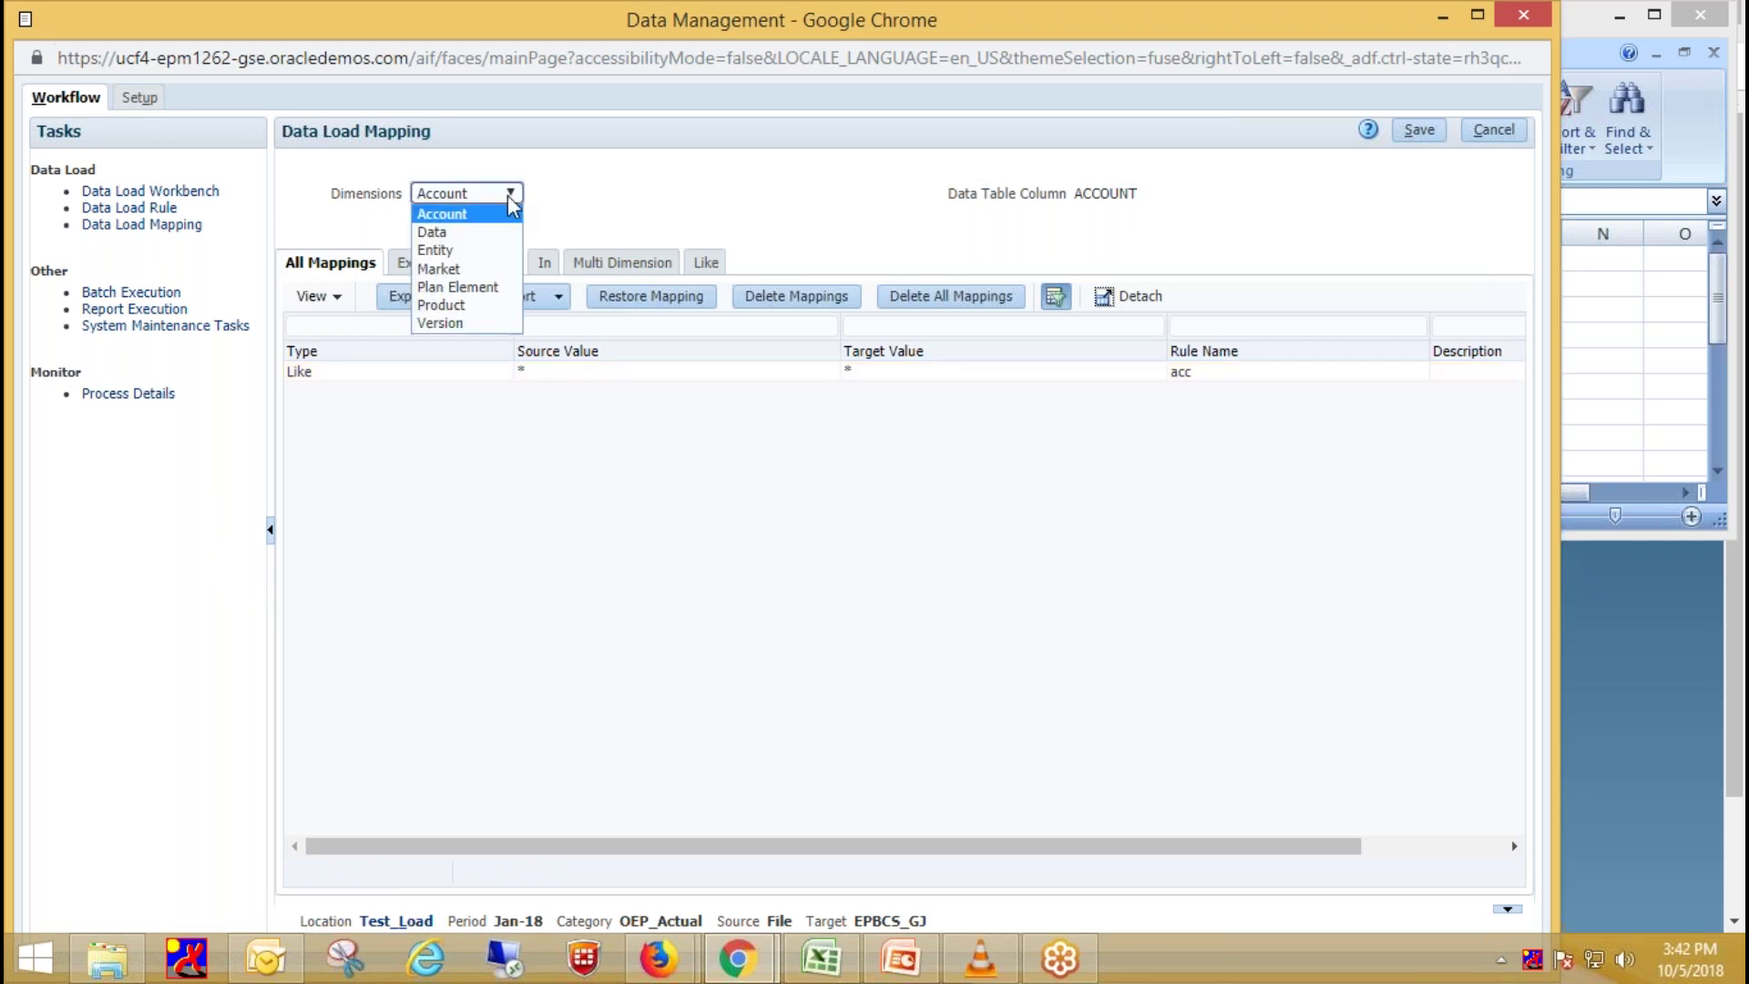
left_click(511, 204)
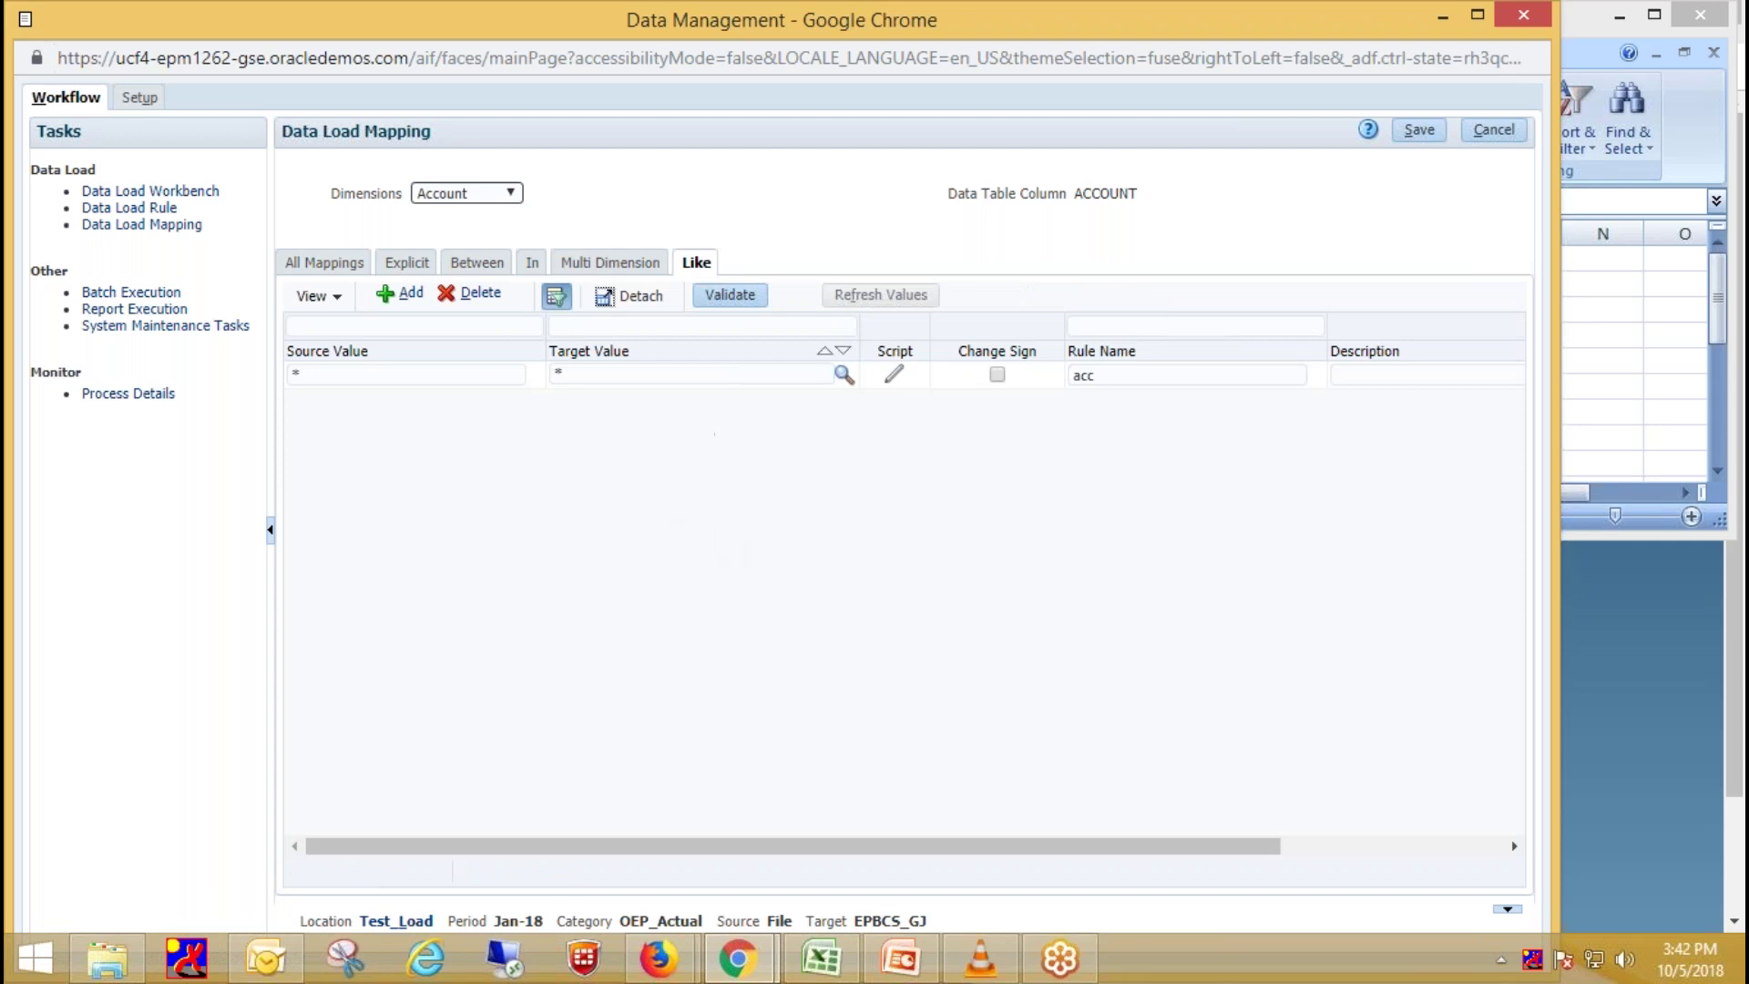
left_click(503, 195)
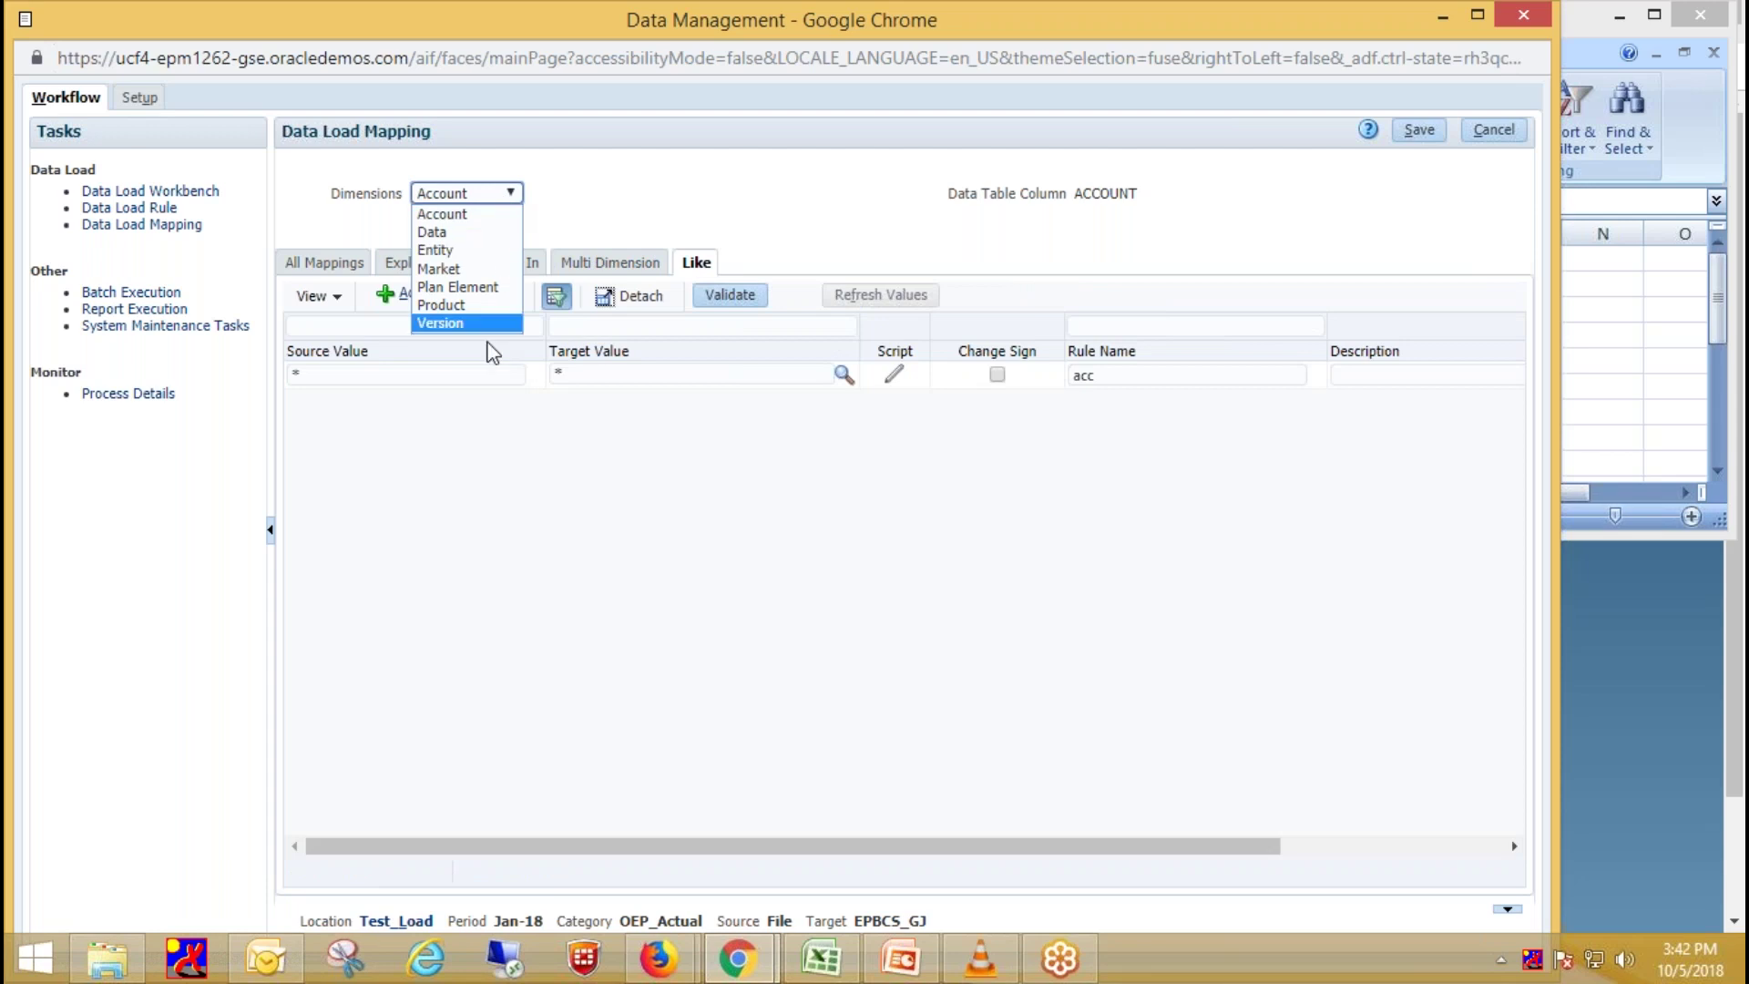
left_click(497, 506)
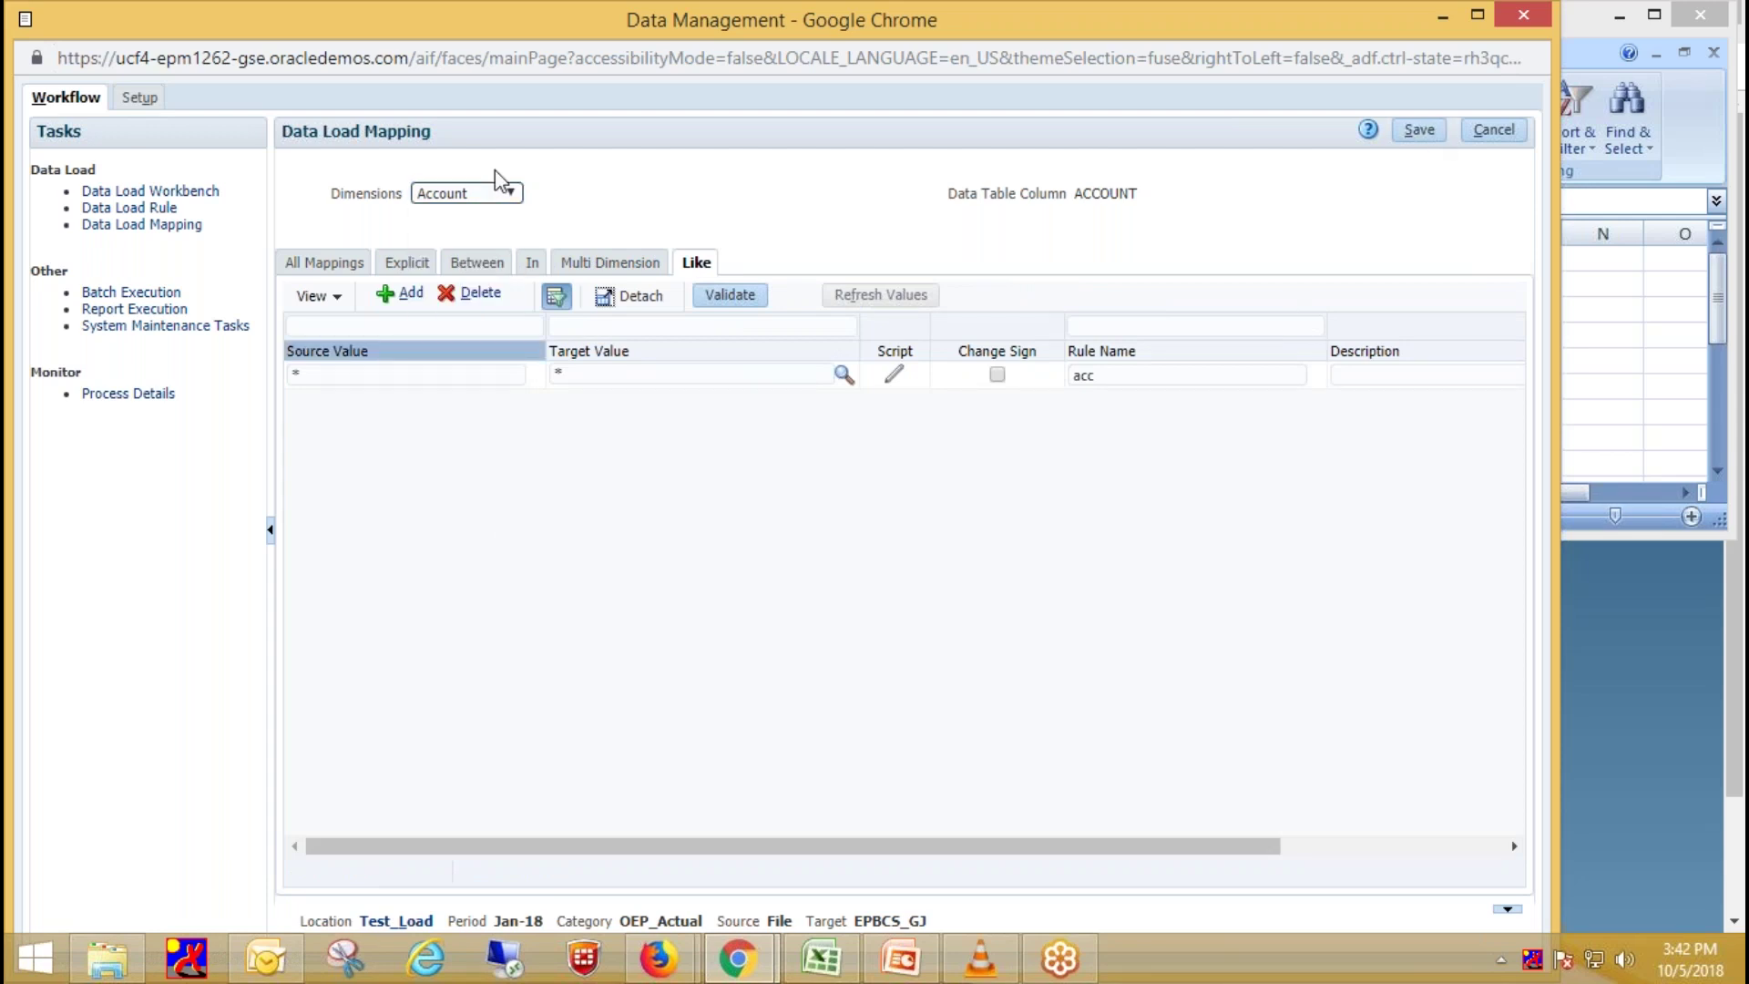
left_click(169, 209)
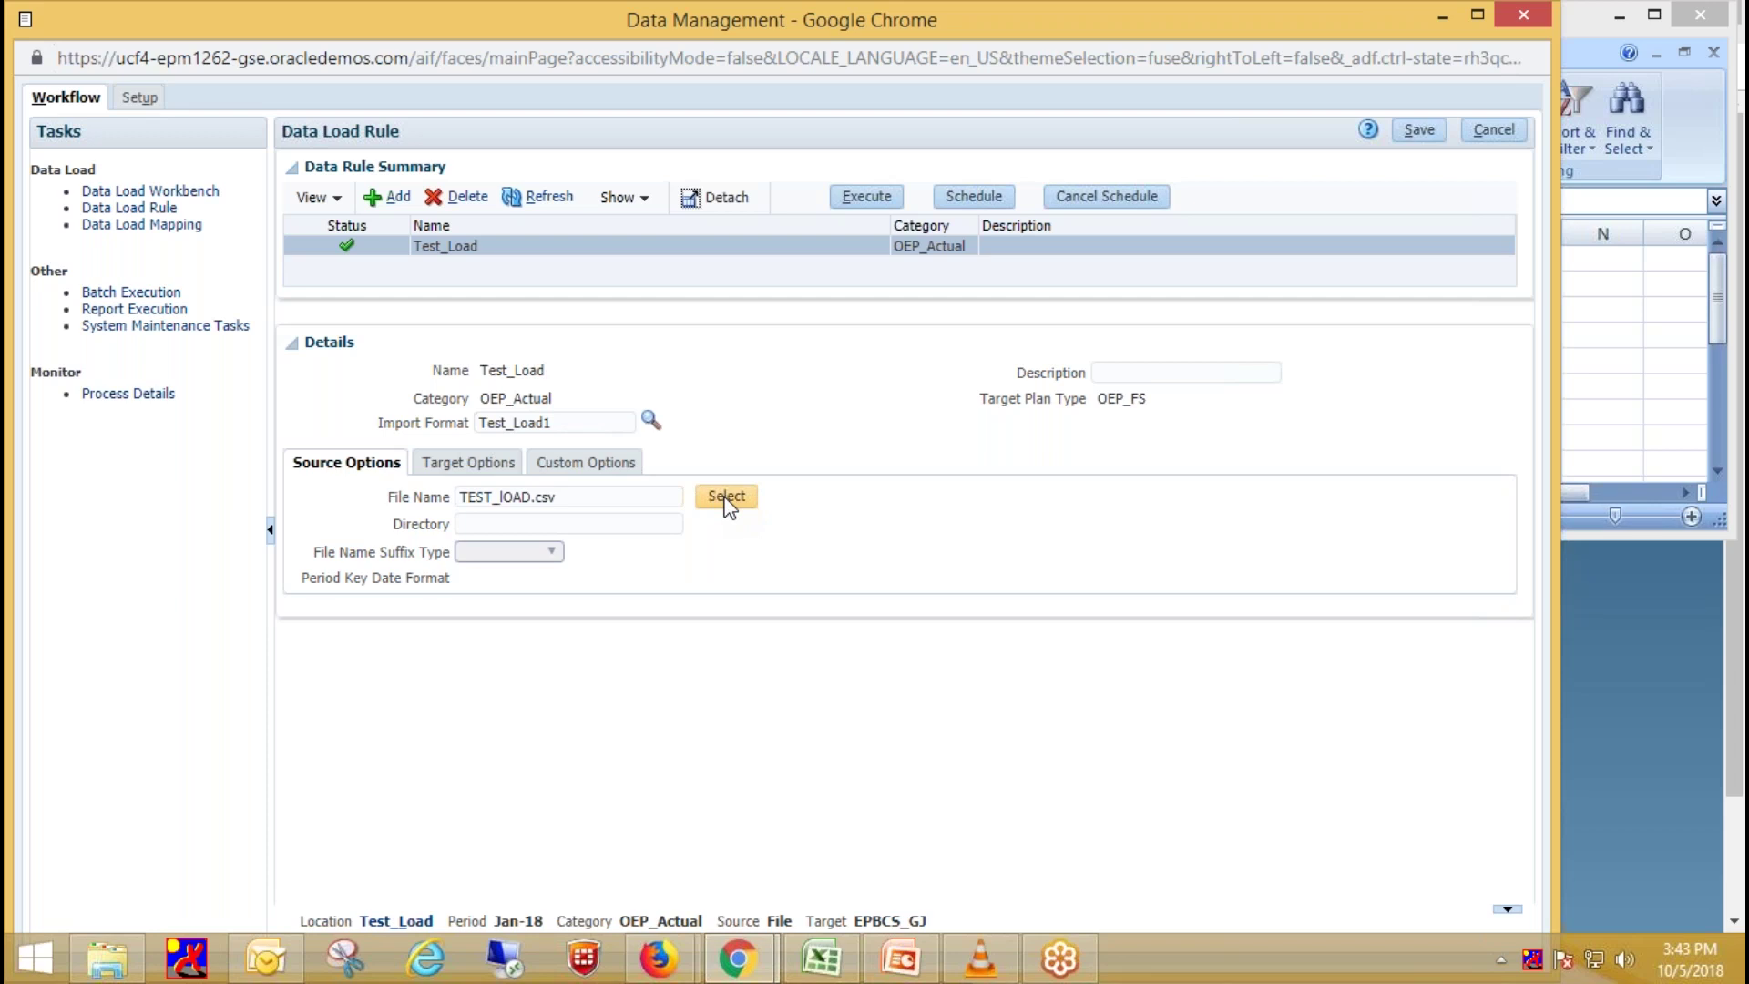
Check the rule's source file via Select and Upload, keeping TEST_lOAD.csv unchanged
left_click(726, 500)
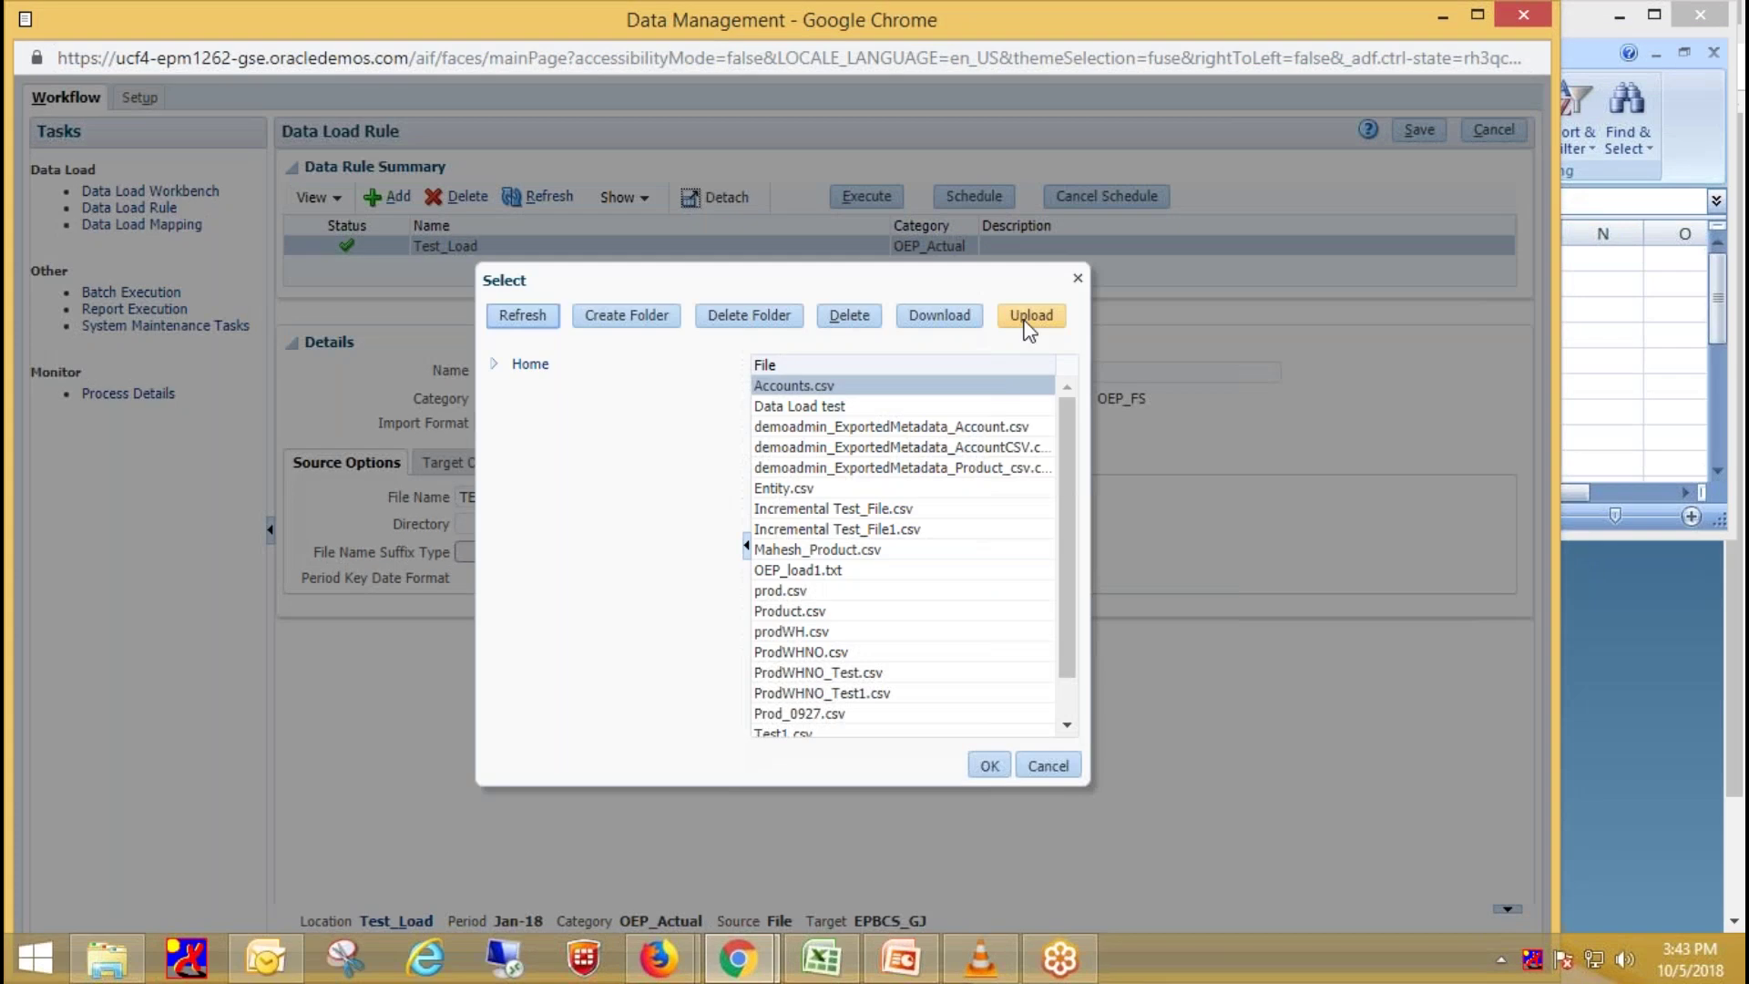
left_click(1028, 320)
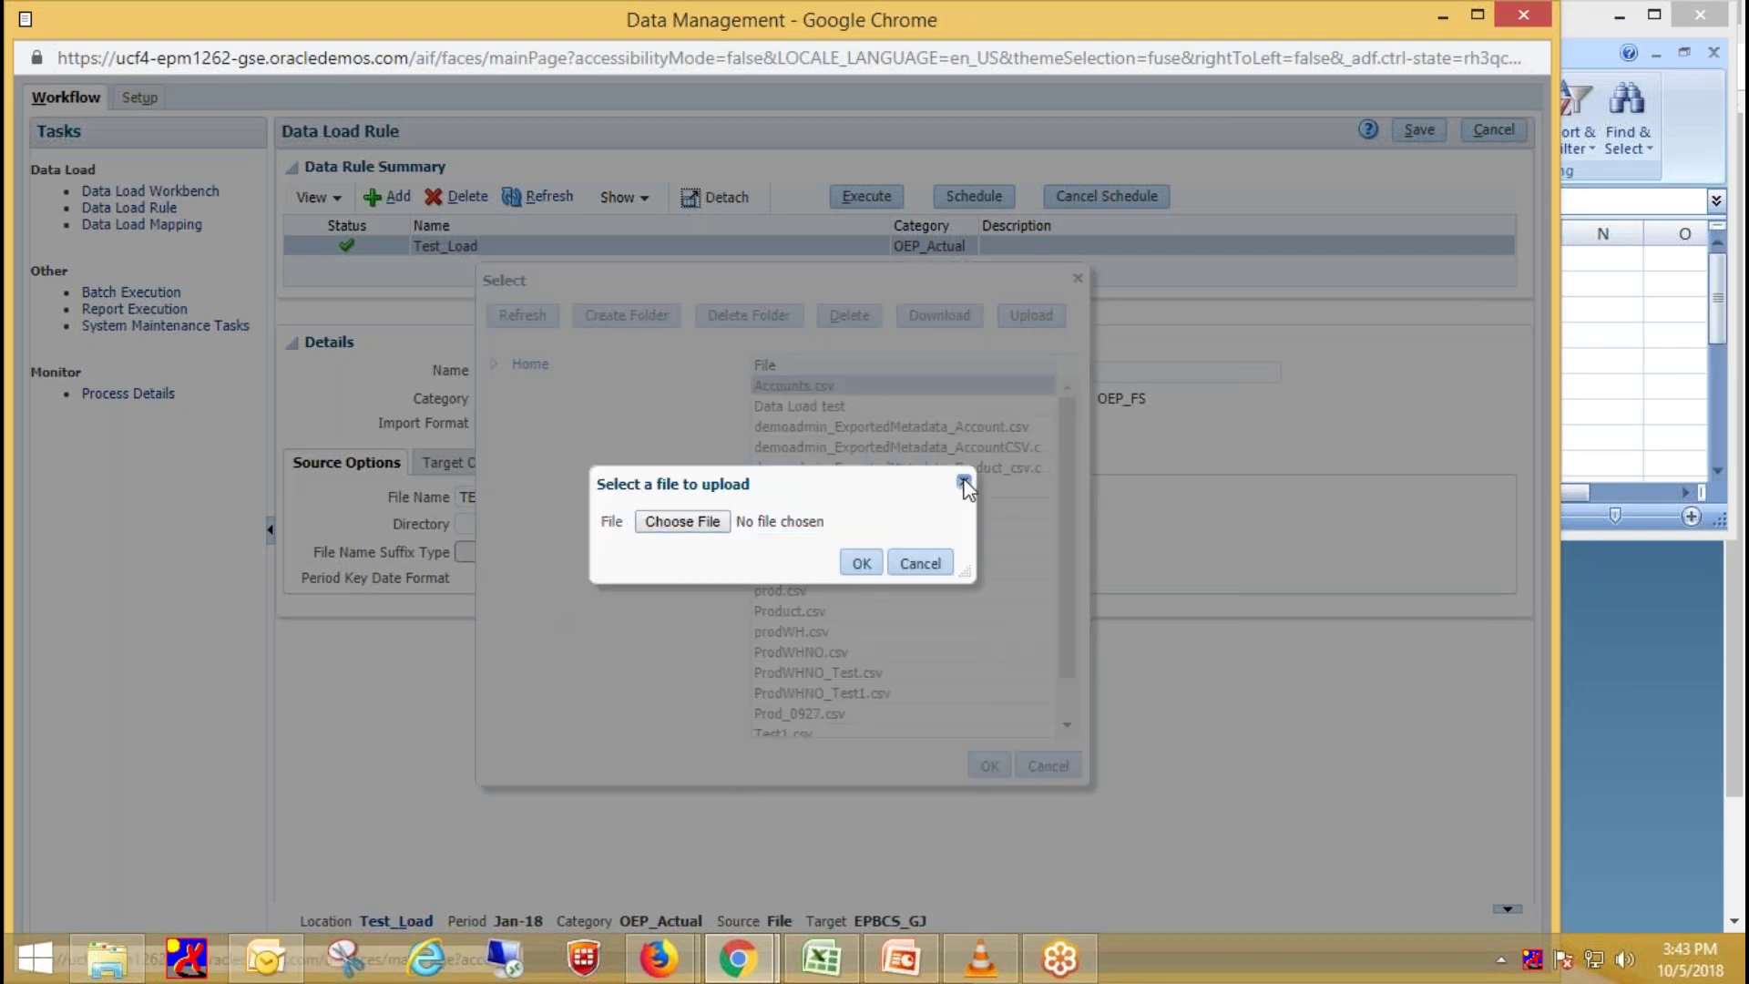
left_click(964, 482)
left_click(1076, 279)
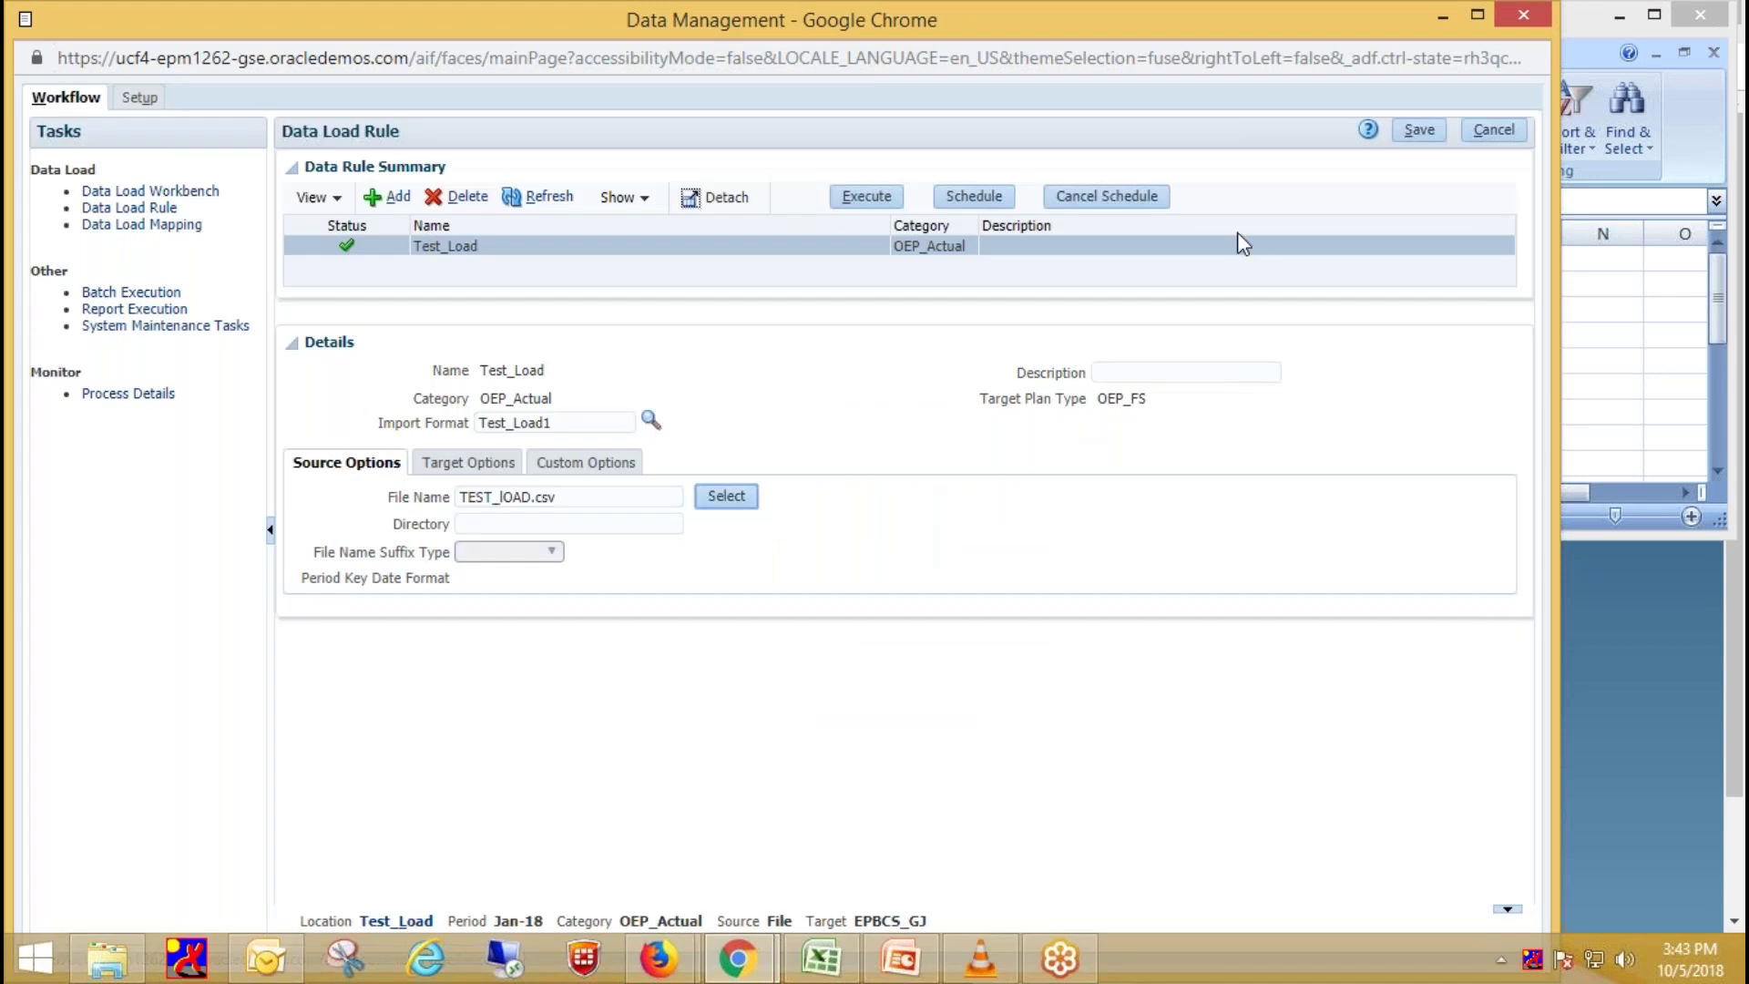
Review the POV settings without changes and bring up the Execute Rule options for Test_Load
left_click(419, 920)
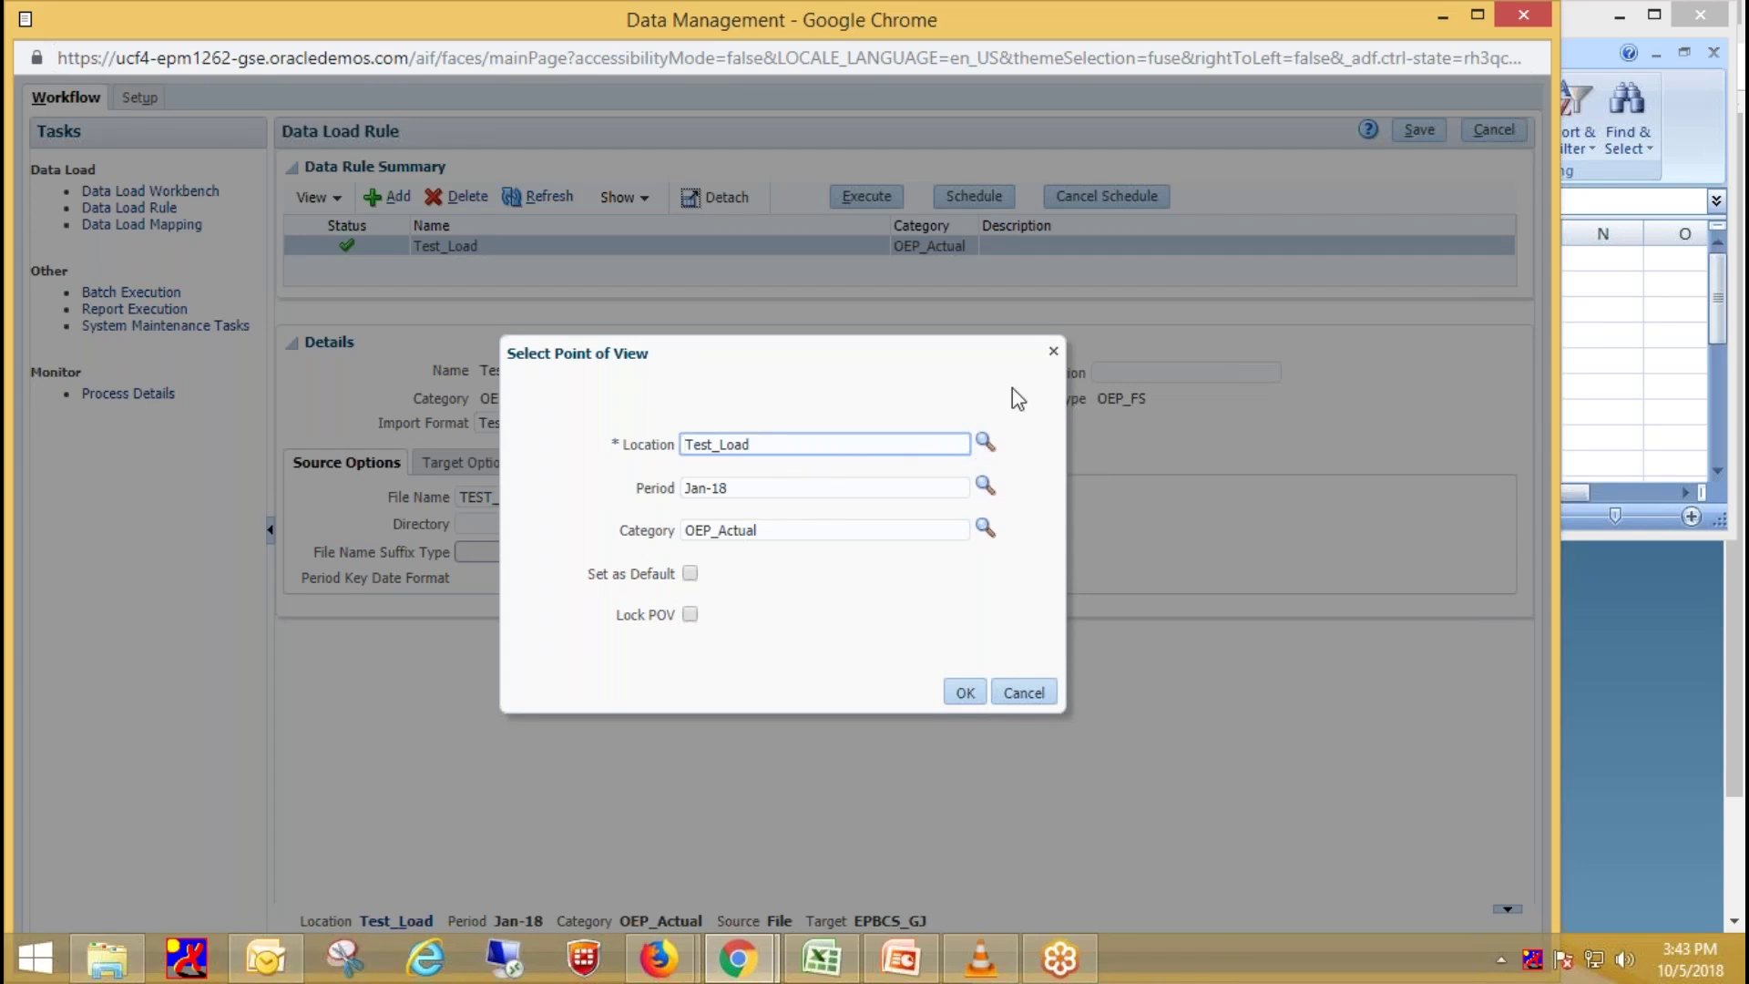
left_click(1054, 354)
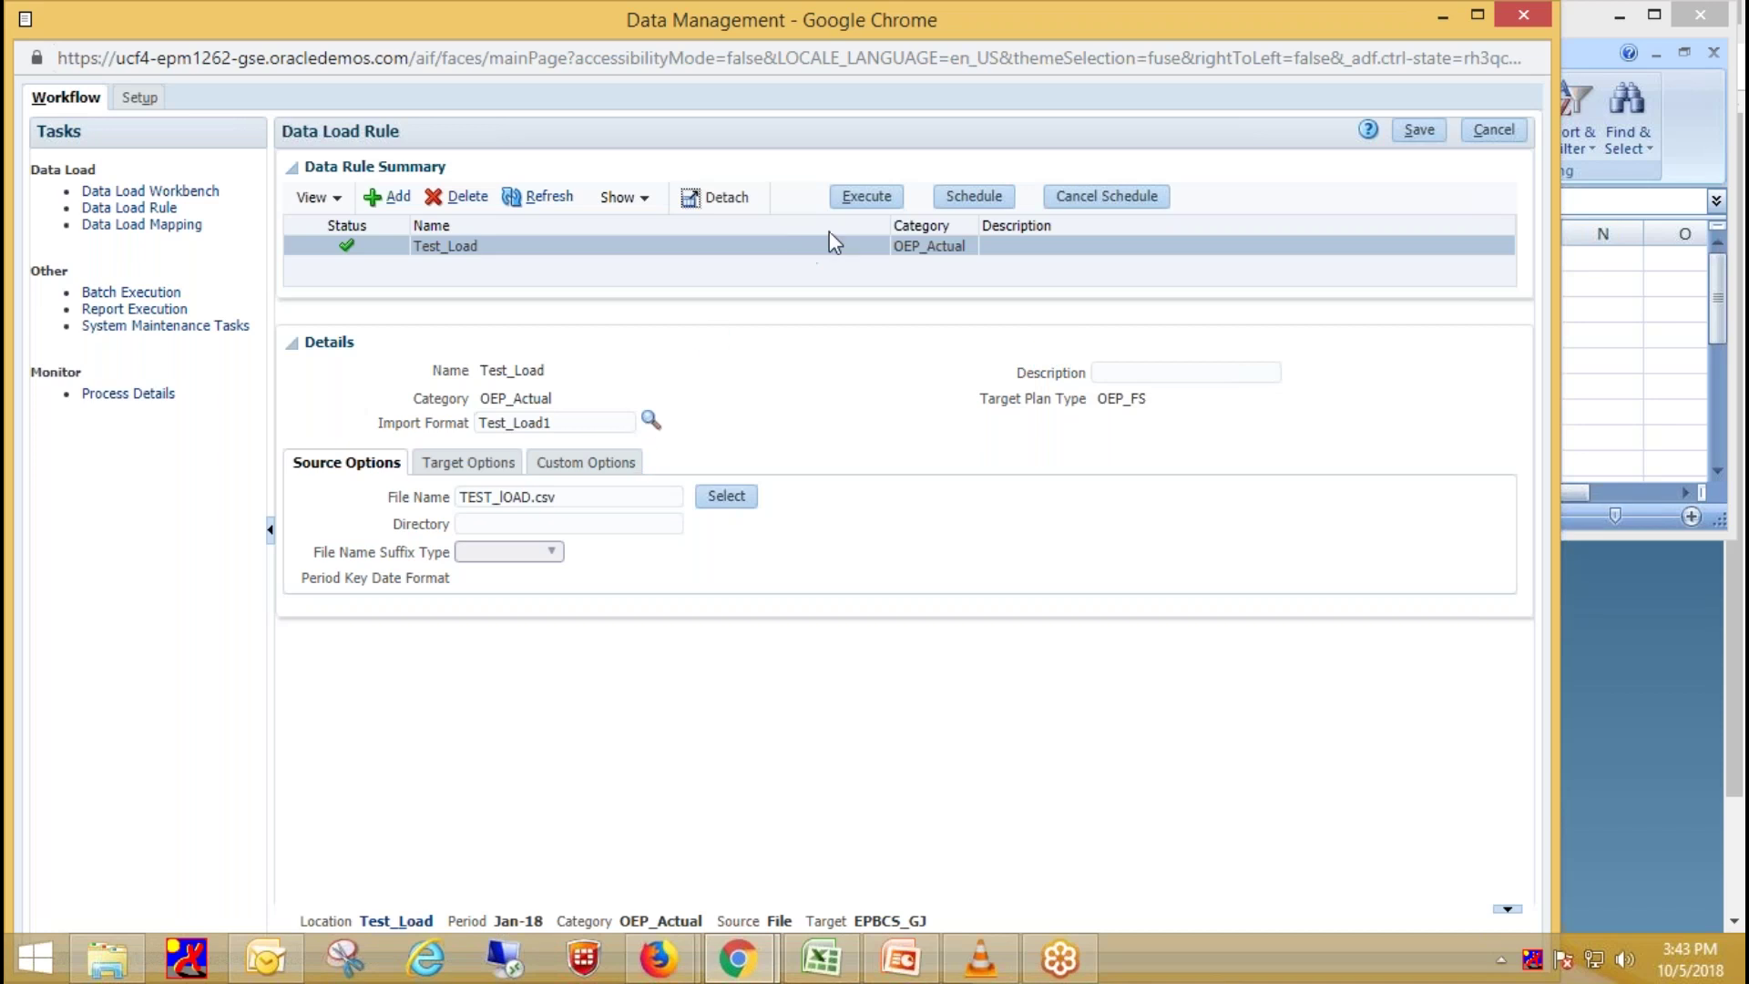
left_click(865, 199)
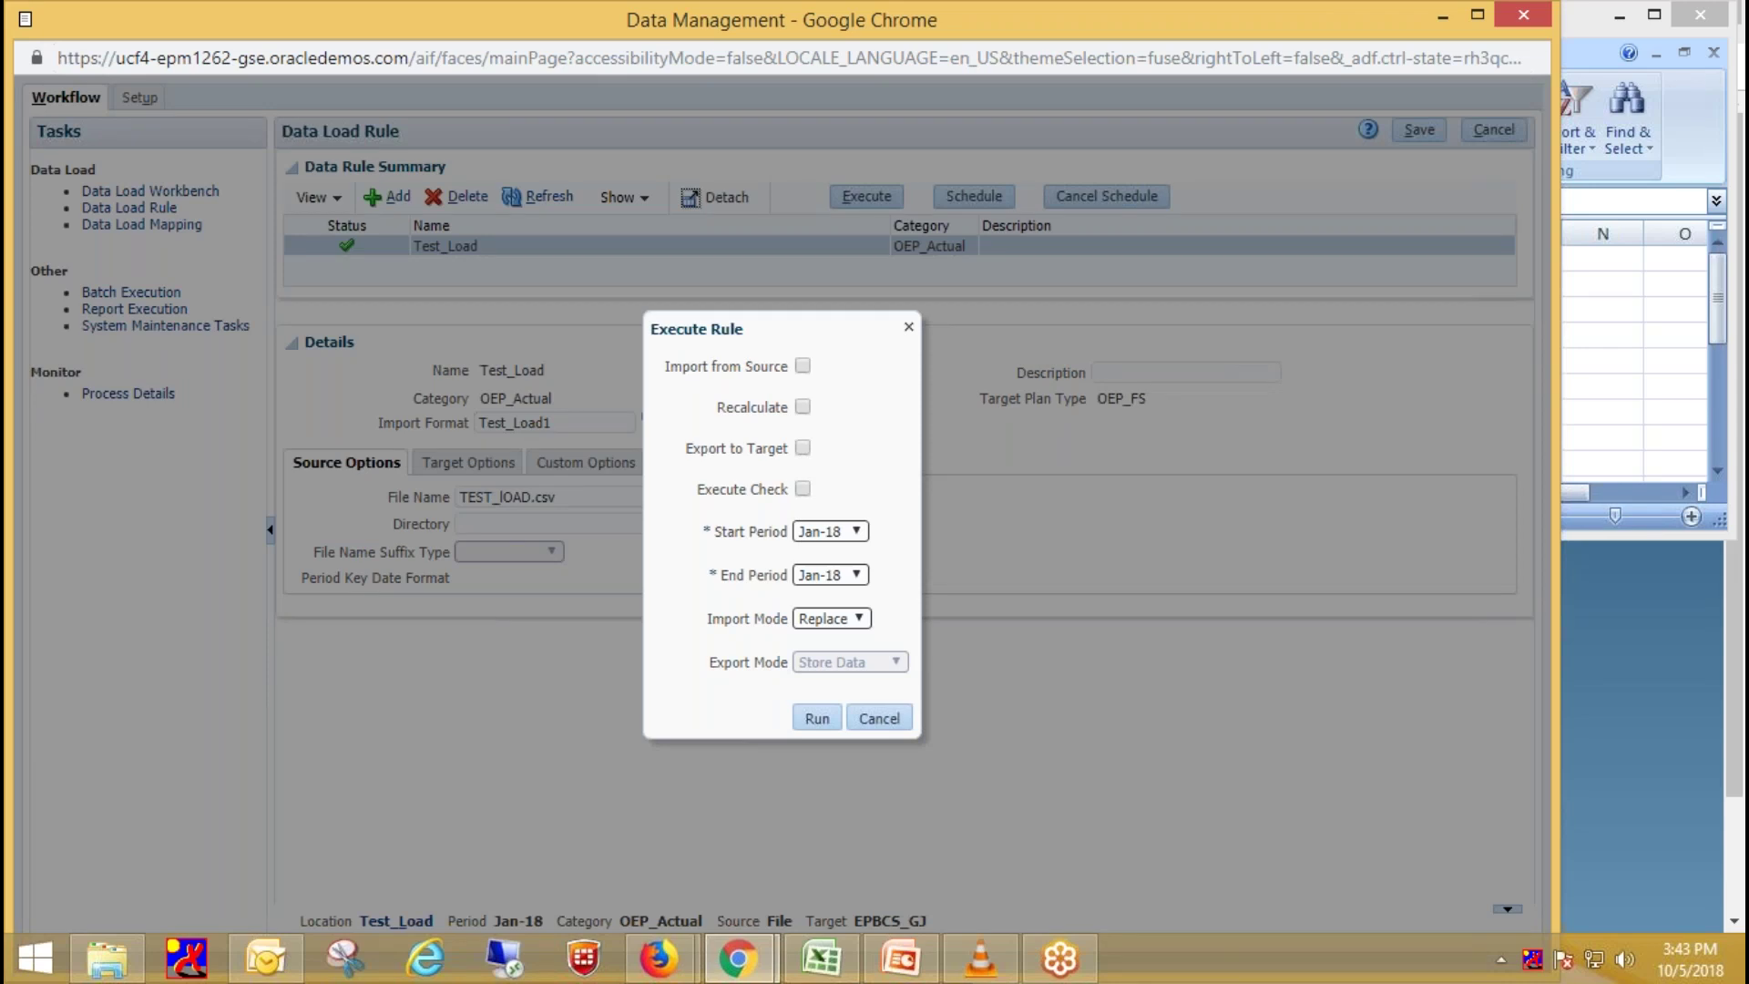
Run Test_Load with import and export enabled for Jan-18 through Jun-18 using Store Data mode
left_click(802, 366)
left_click(802, 448)
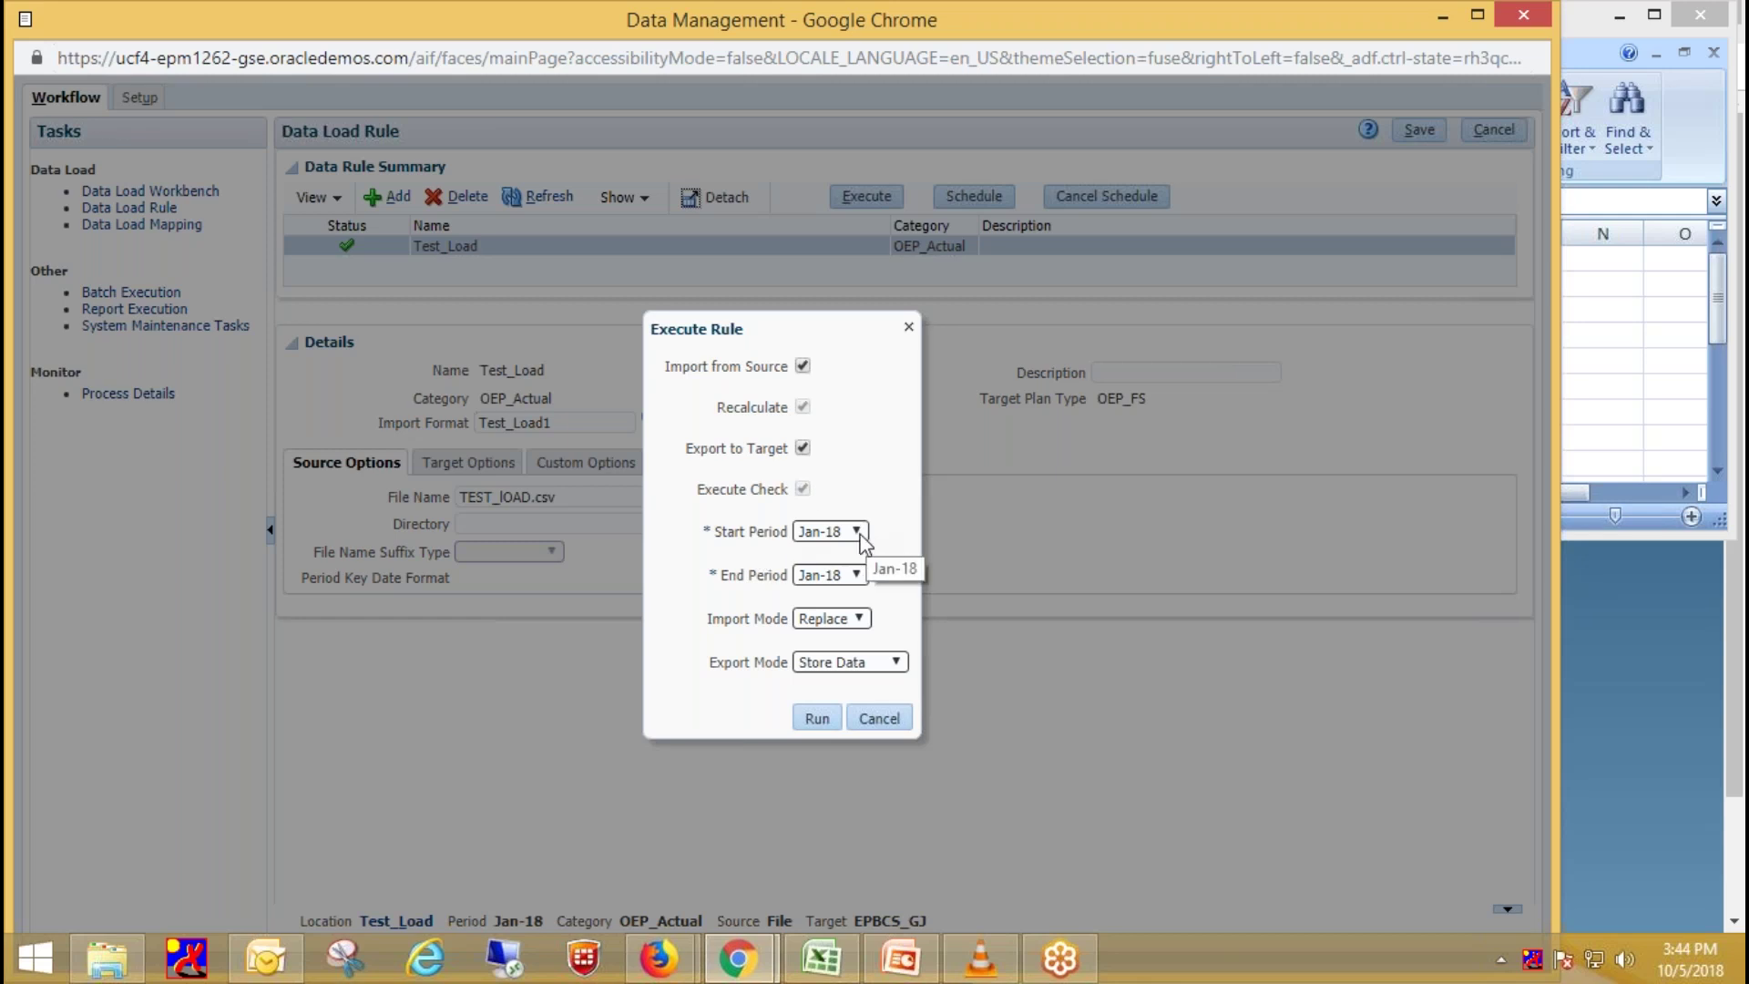
left_click(855, 576)
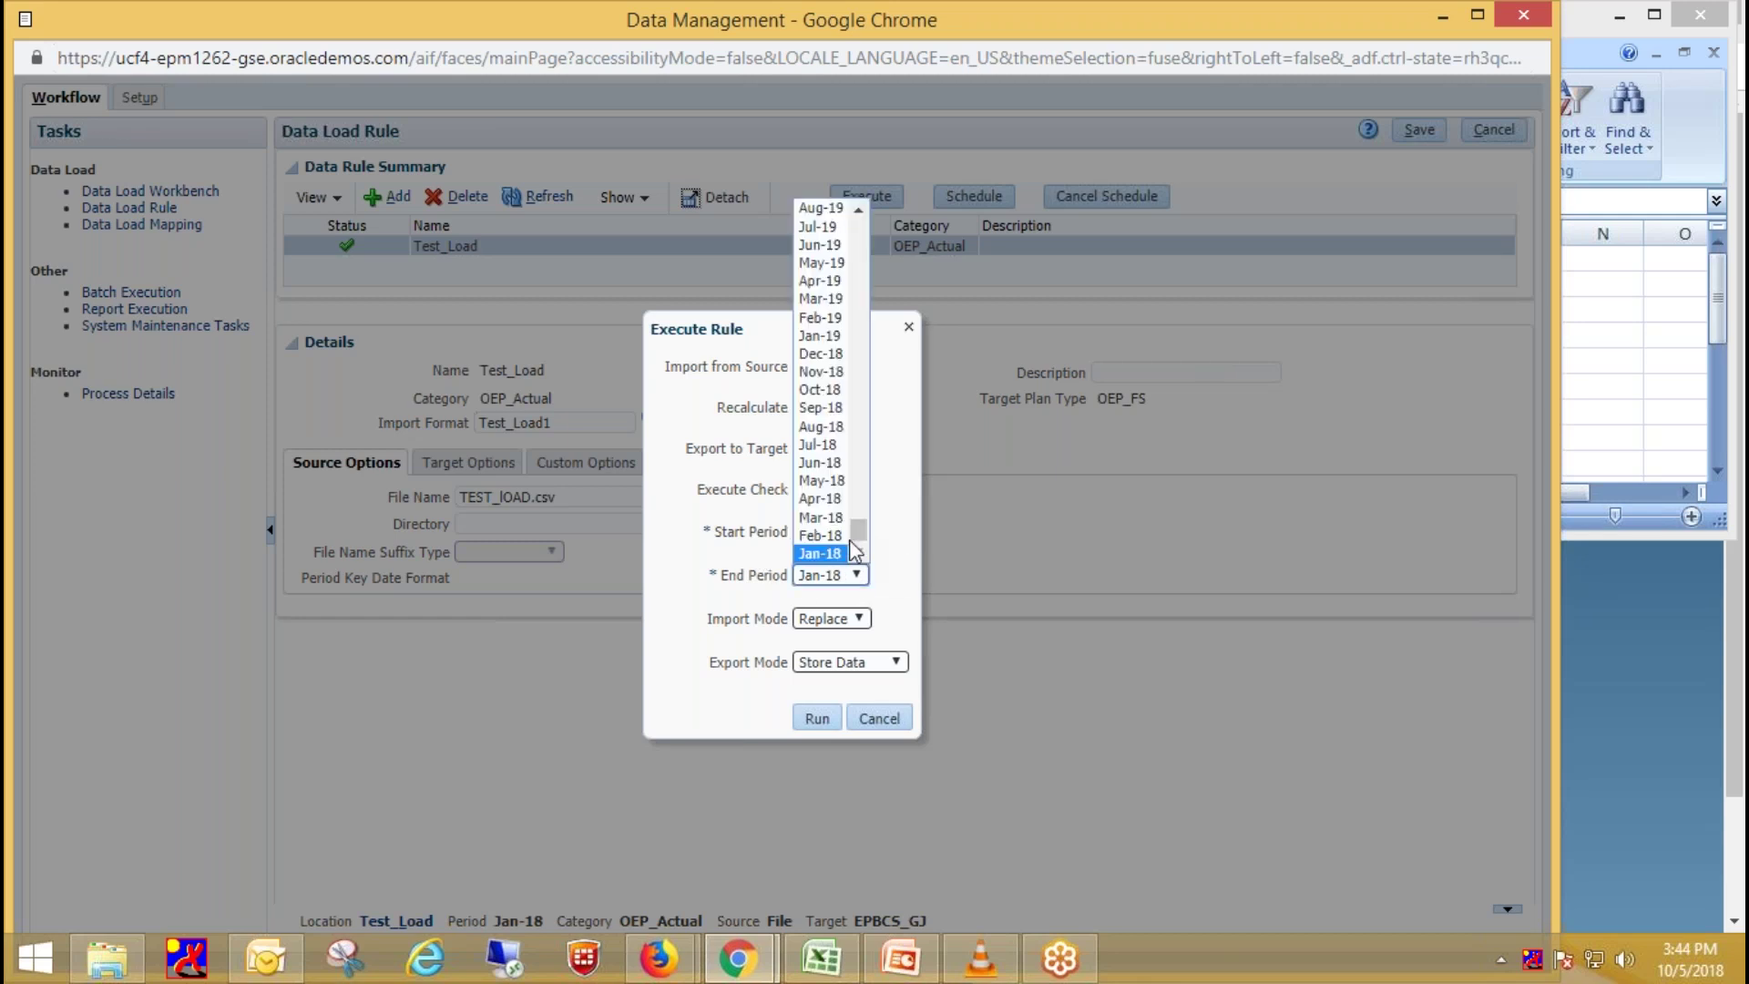
left_click(838, 463)
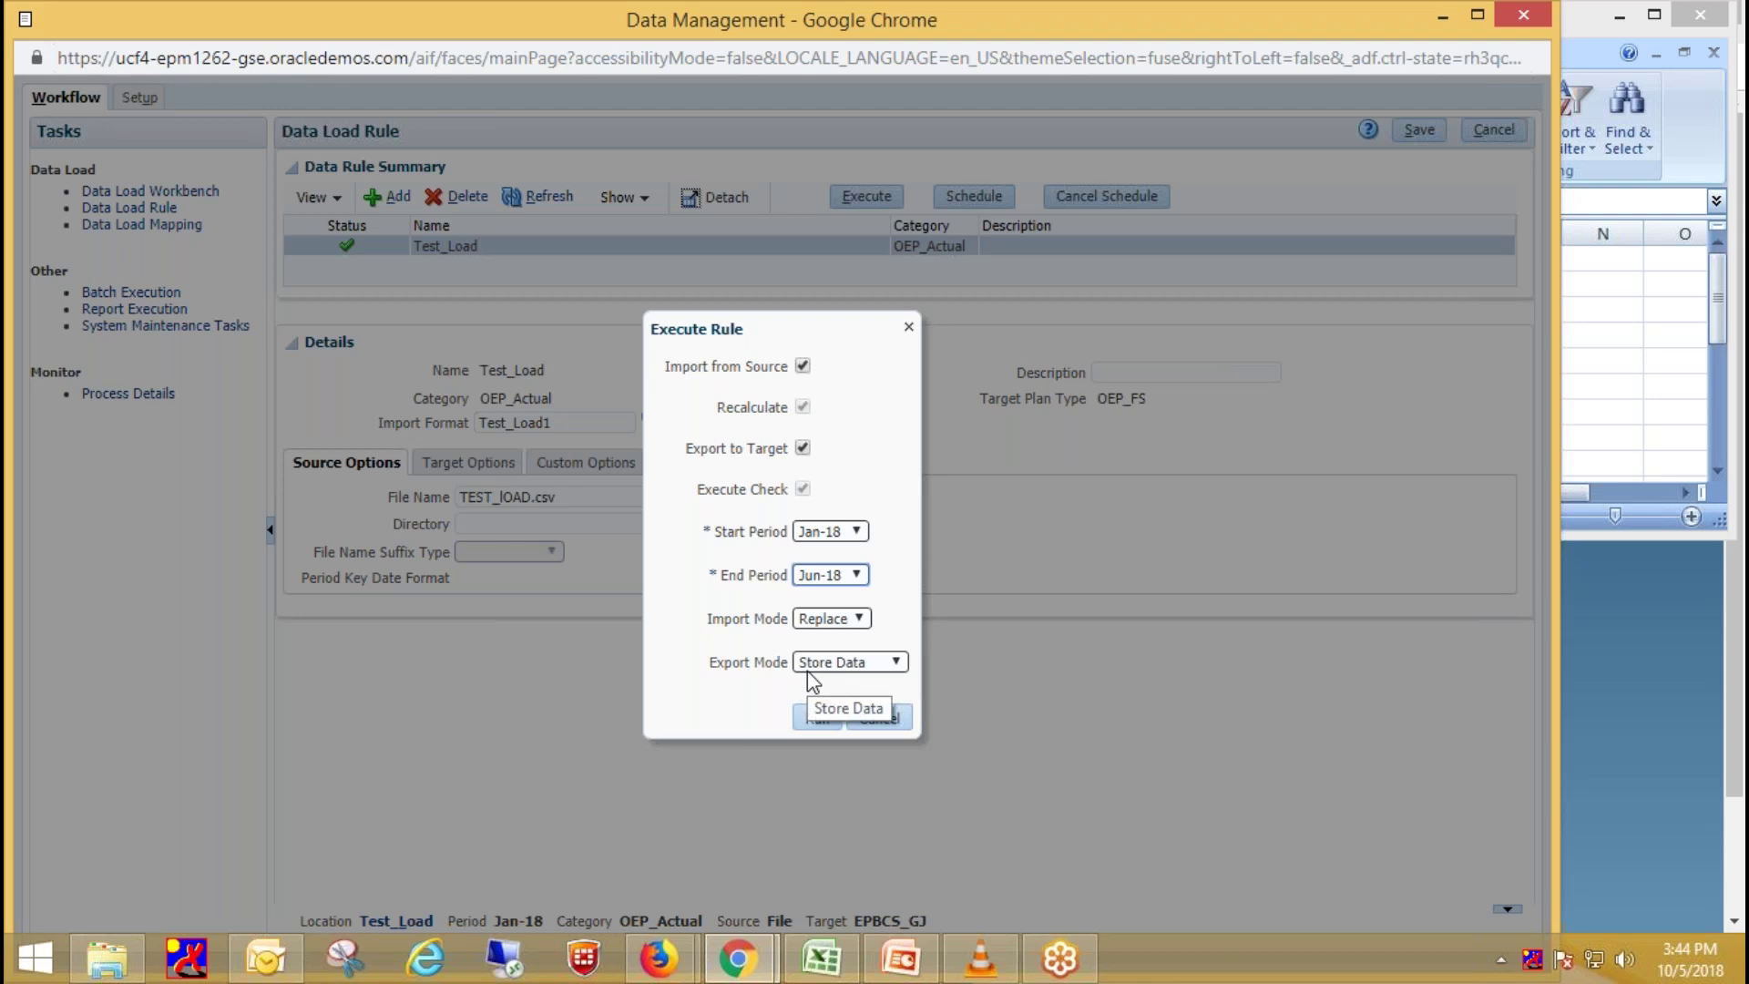
left_click(872, 668)
left_click(873, 668)
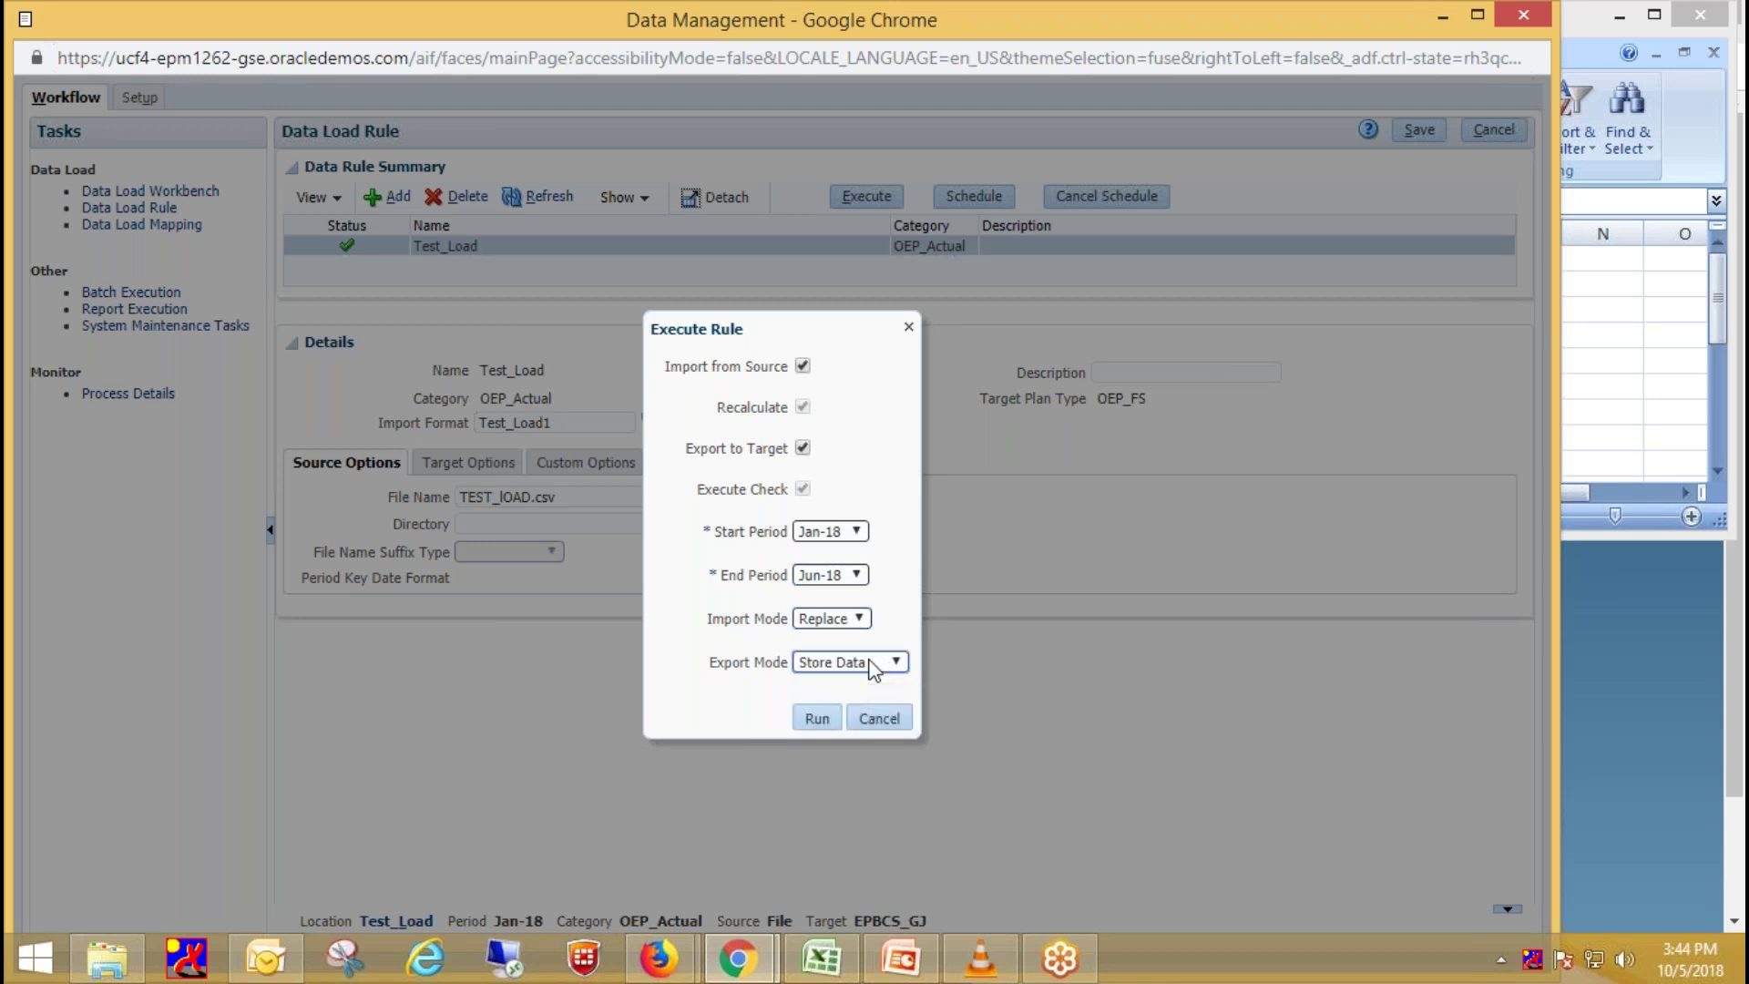
left_click(815, 718)
Refresh the rule status until the Test_Load run shows as completed successfully
left_click(995, 335)
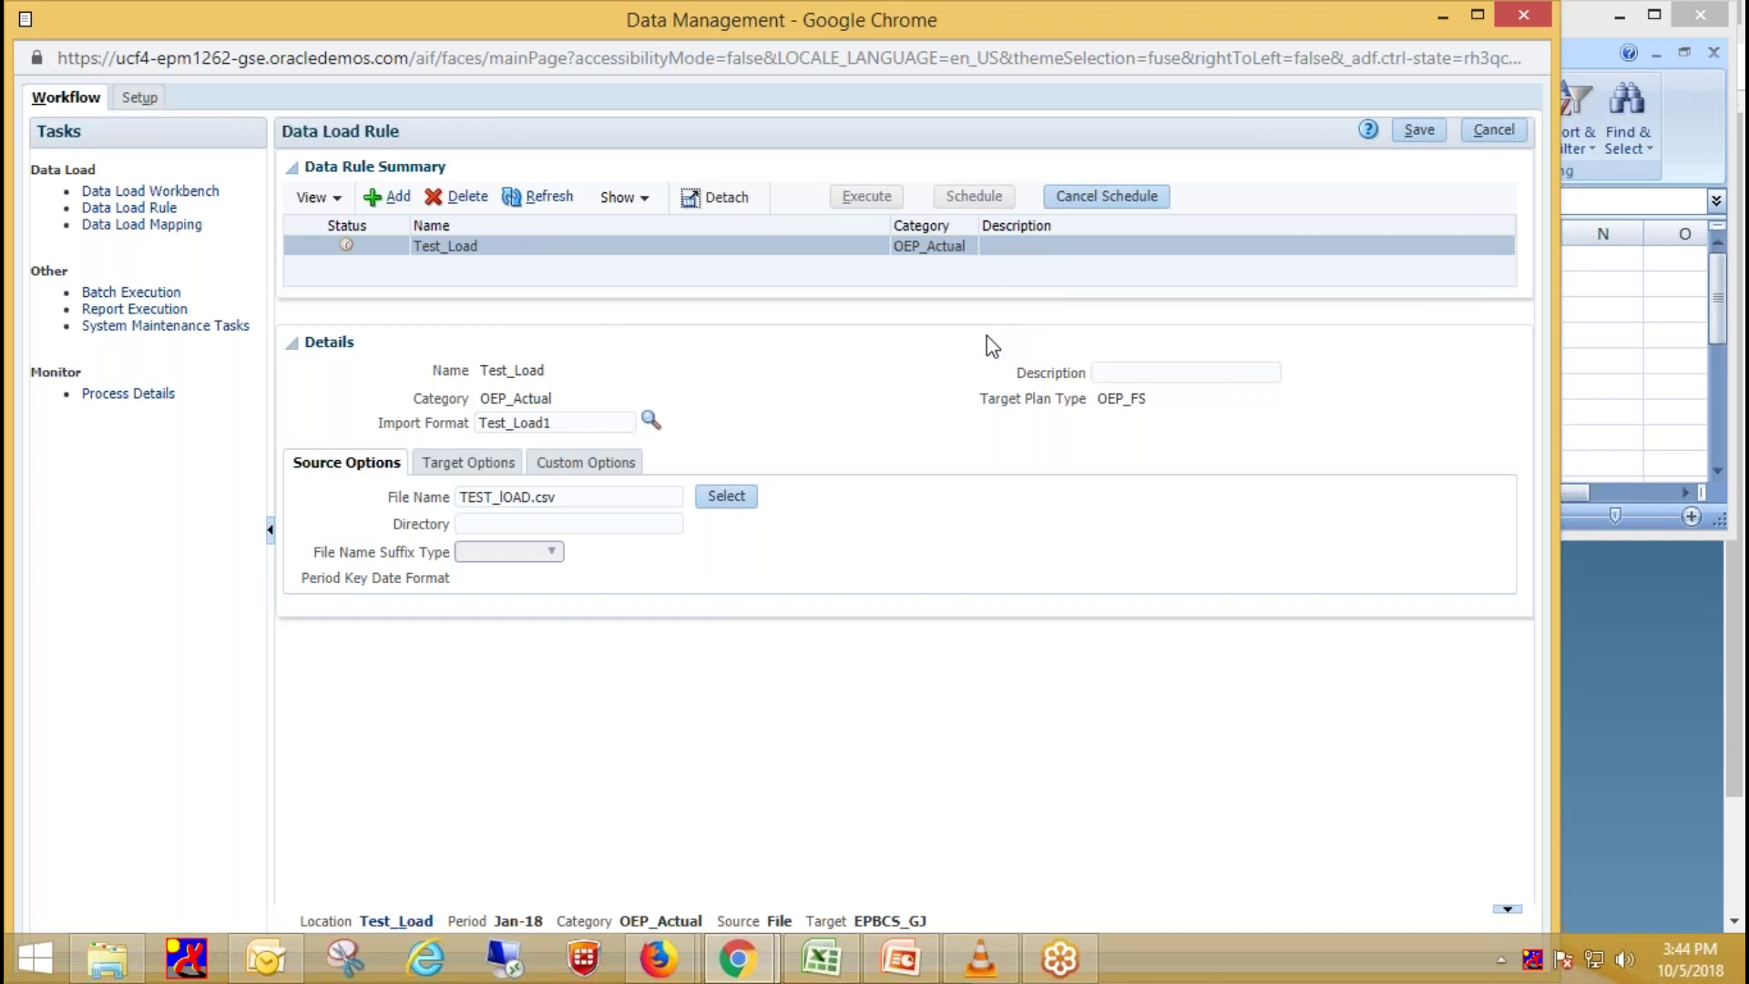
left_click(547, 200)
left_click(548, 197)
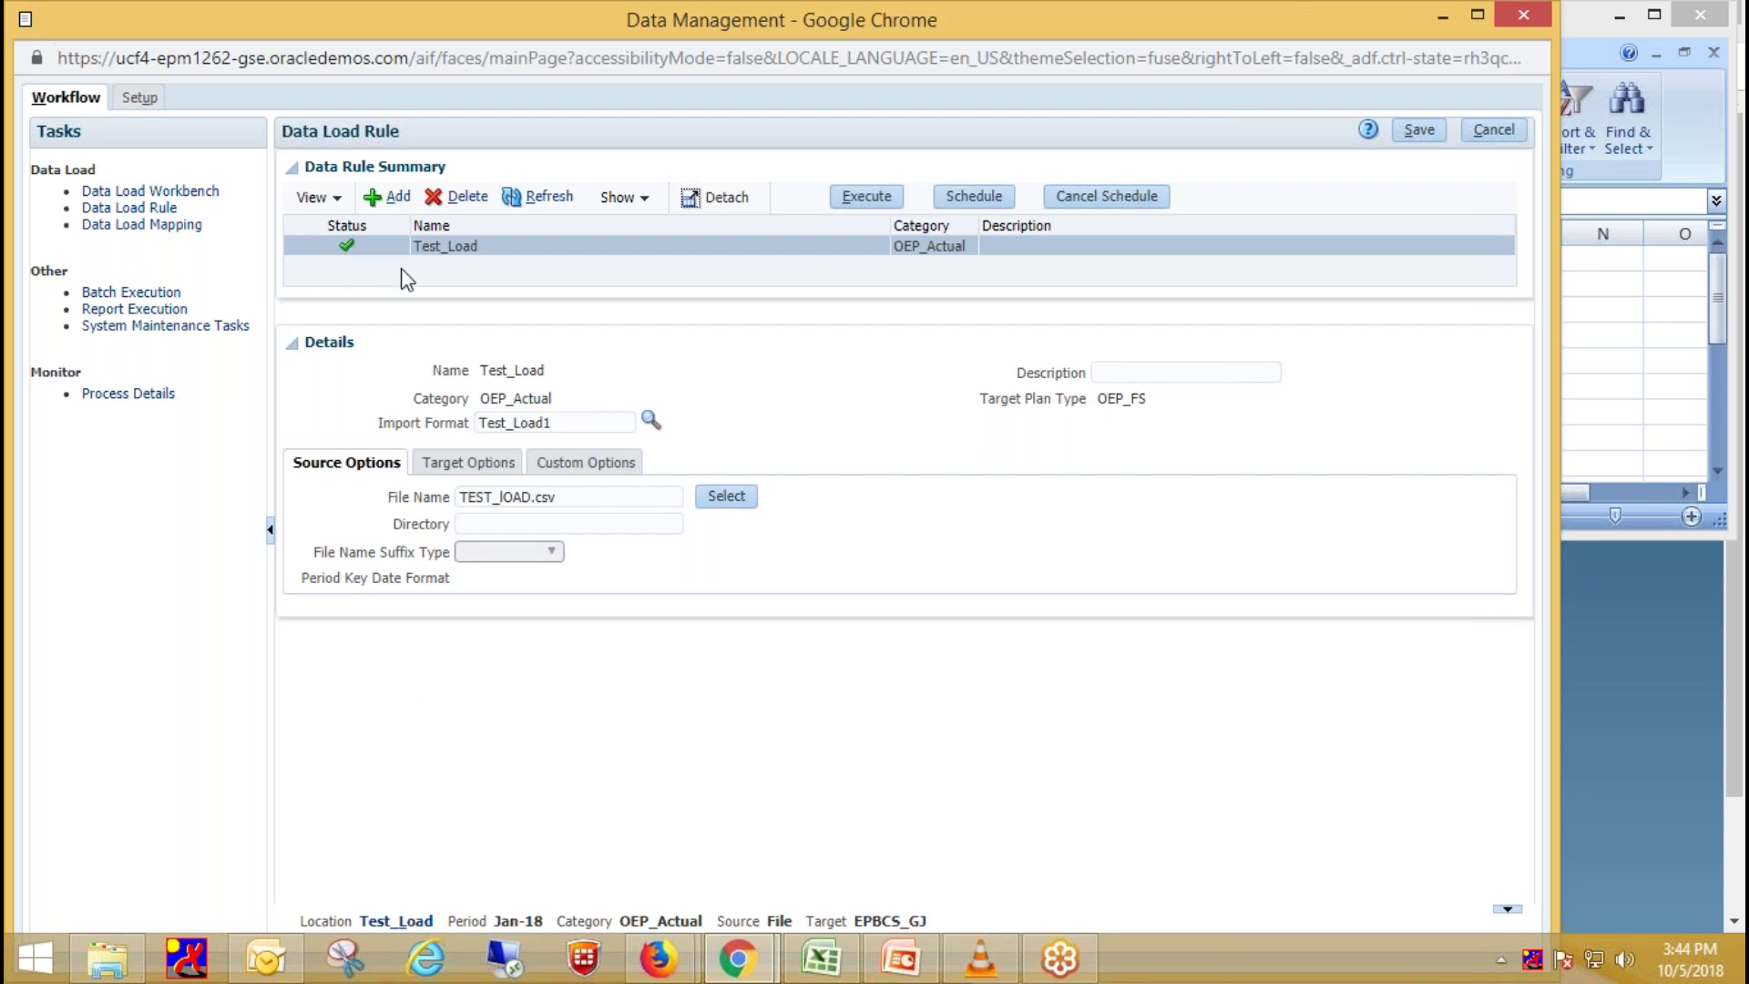
View the six loaded records and their Amount column in the Data Load Workbench
left_click(187, 192)
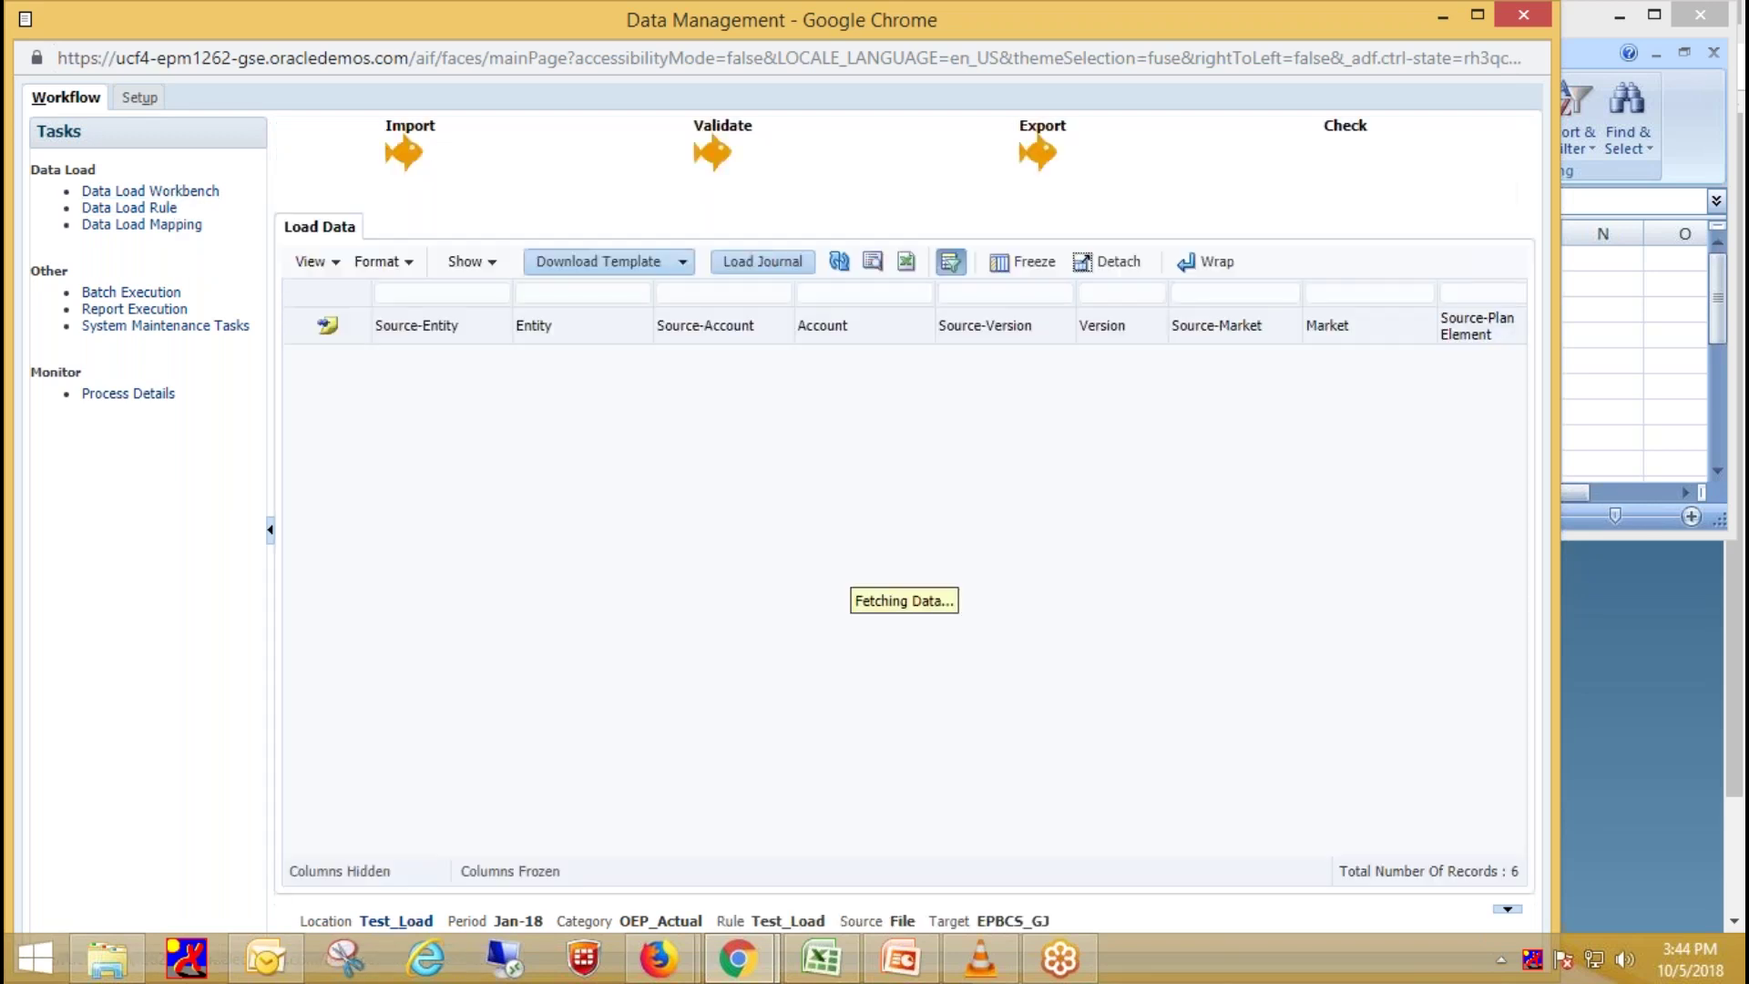
left_click_drag(707, 847, 1196, 829)
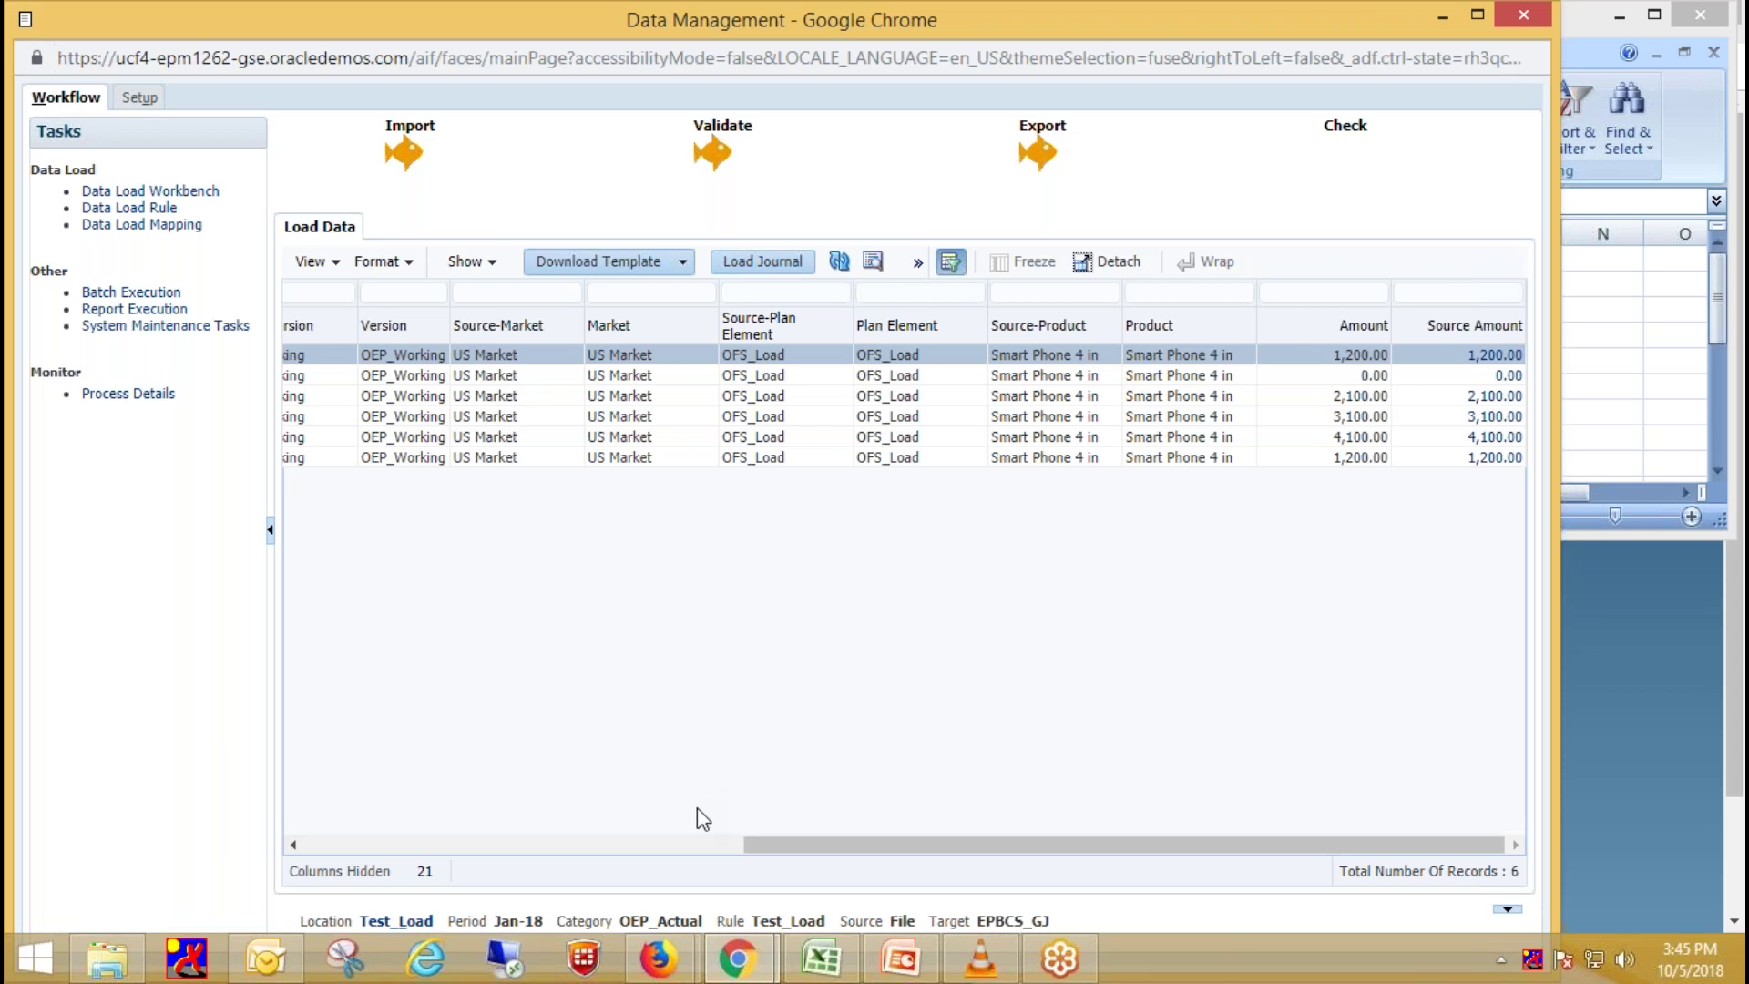
left_click(169, 398)
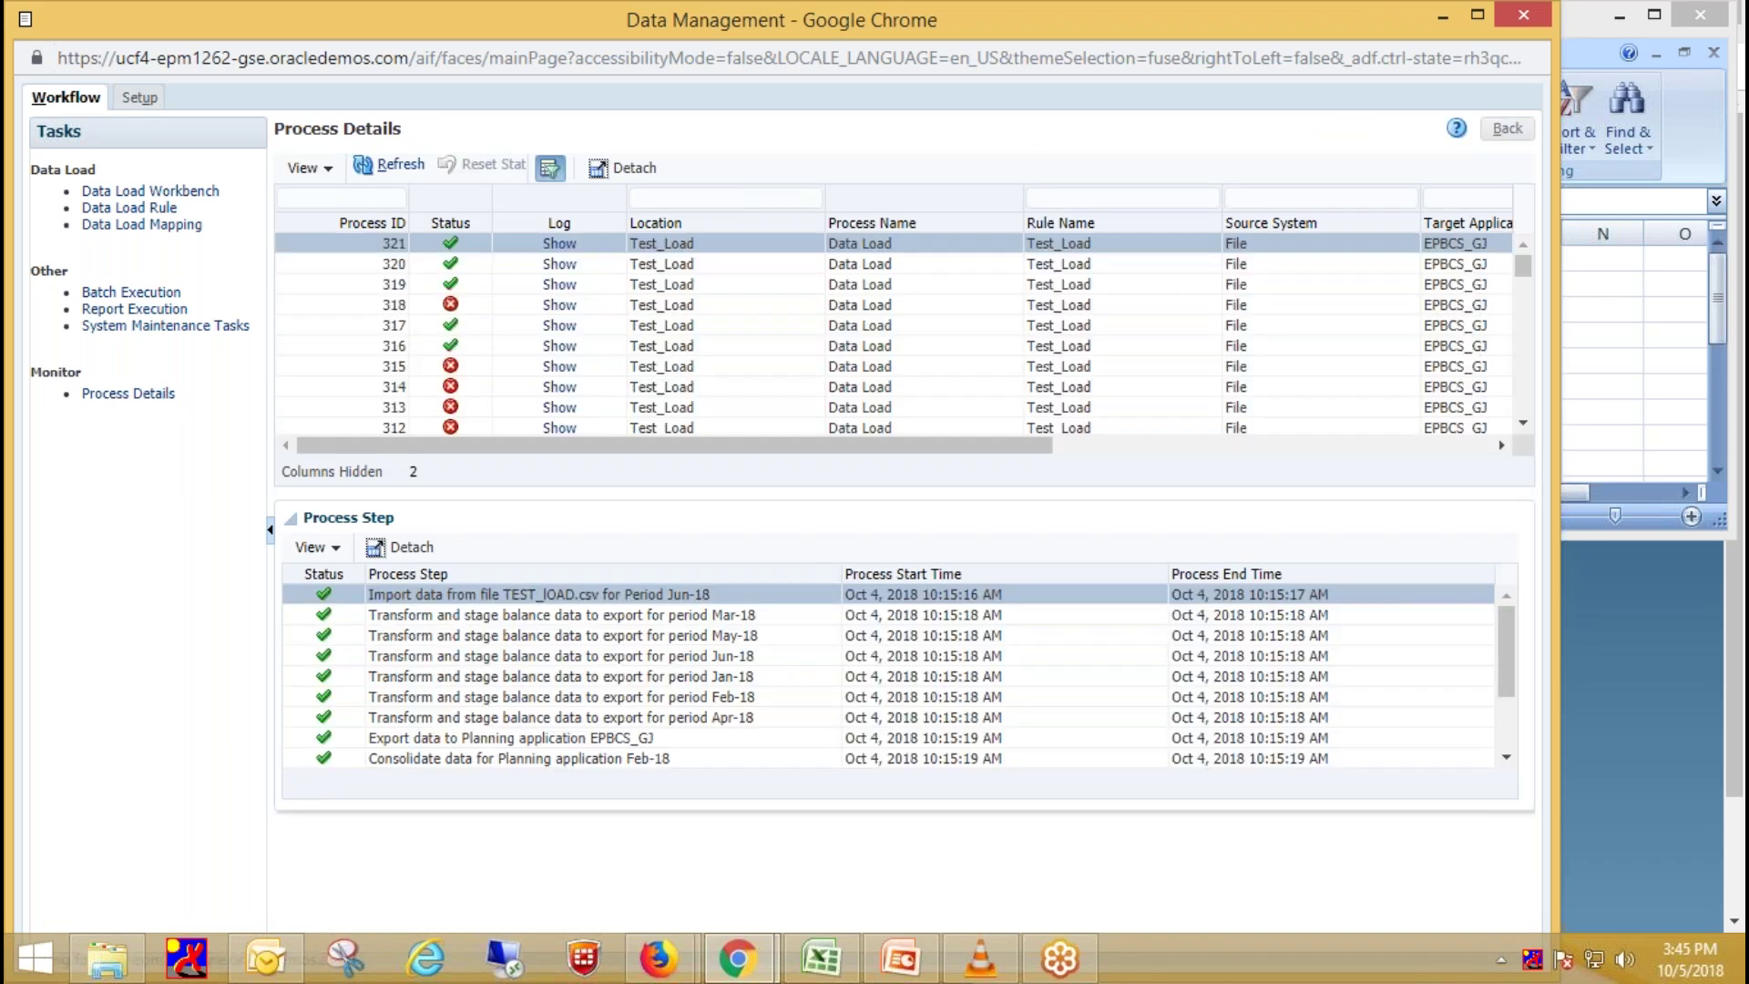
Scroll through process 321's step grid to confirm every step succeeded, including export to EPBCS_GJ
left_click(1505, 760)
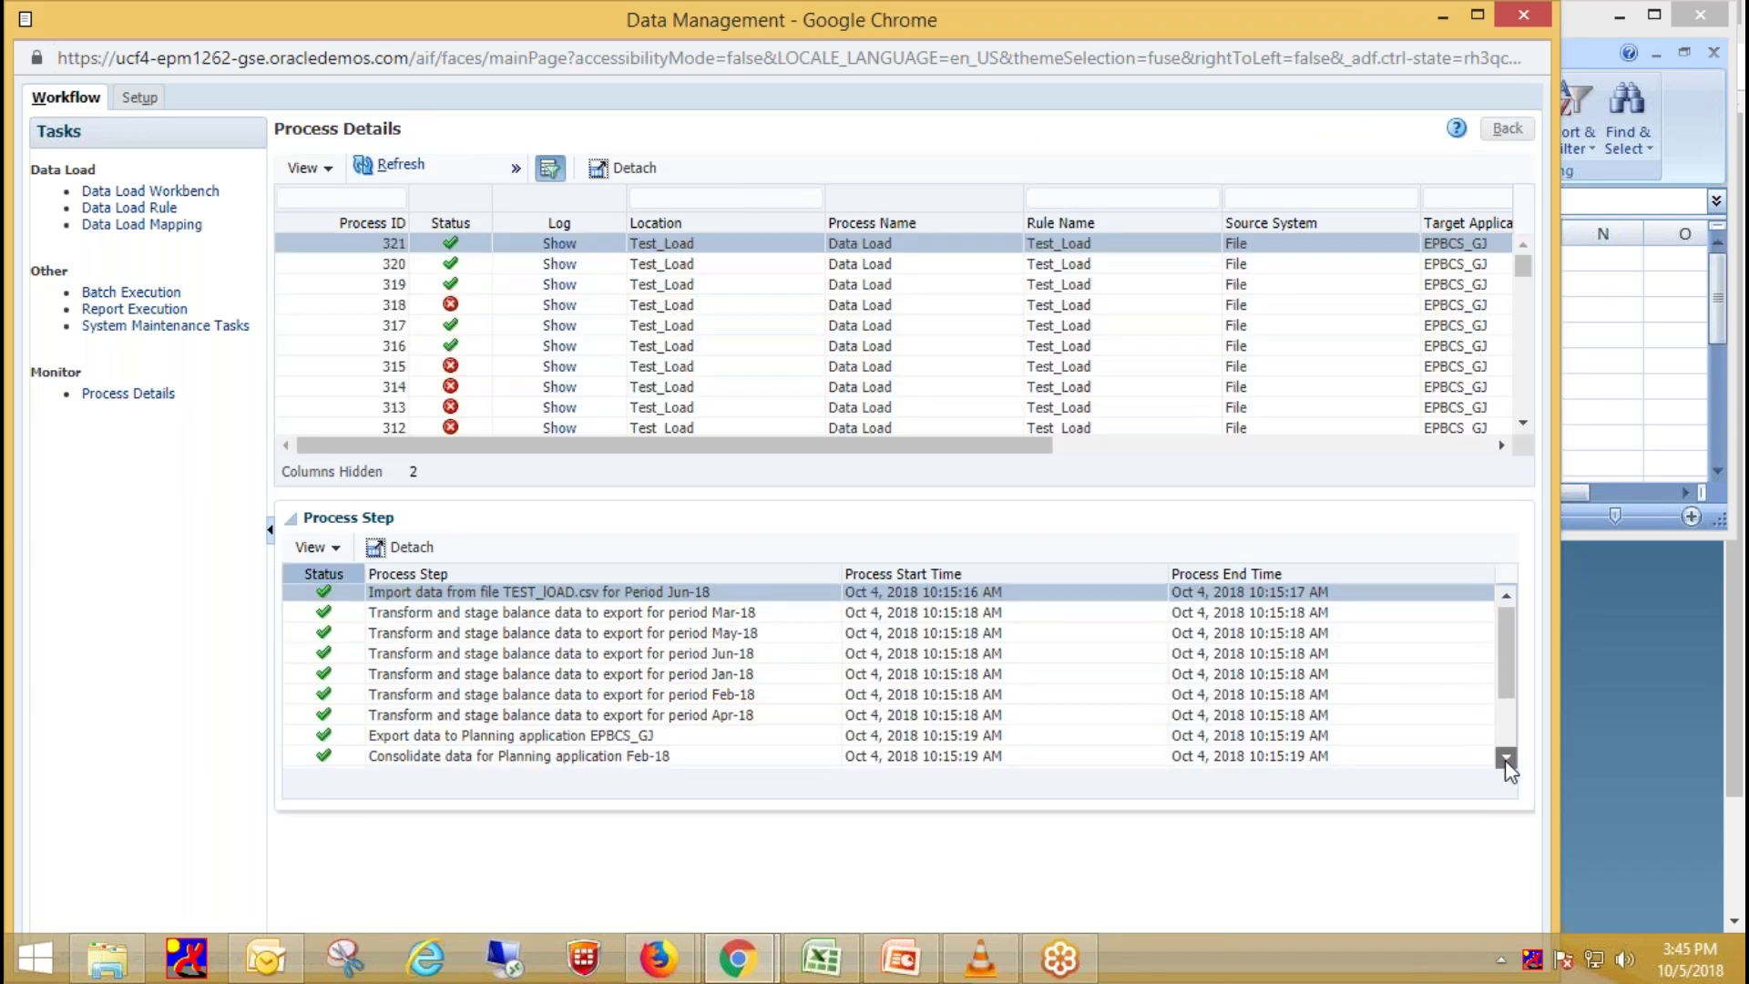
left_click(1505, 760)
left_click(1505, 760)
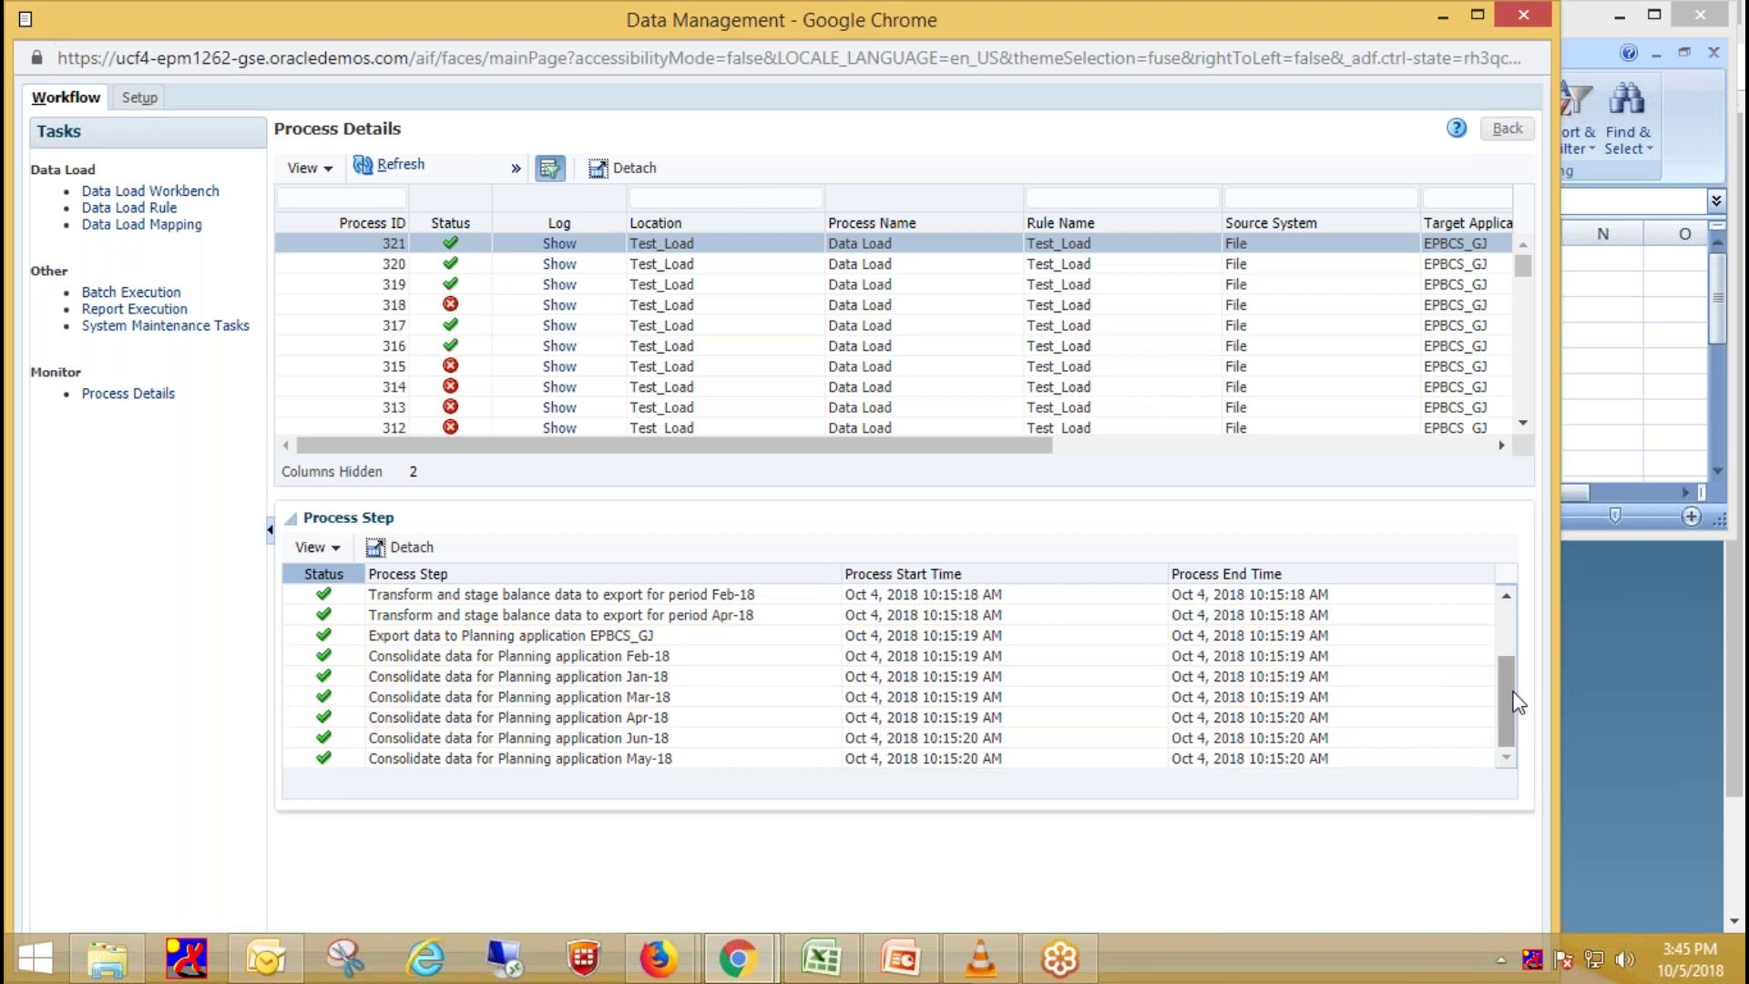
scroll(1513, 697, "up", 3)
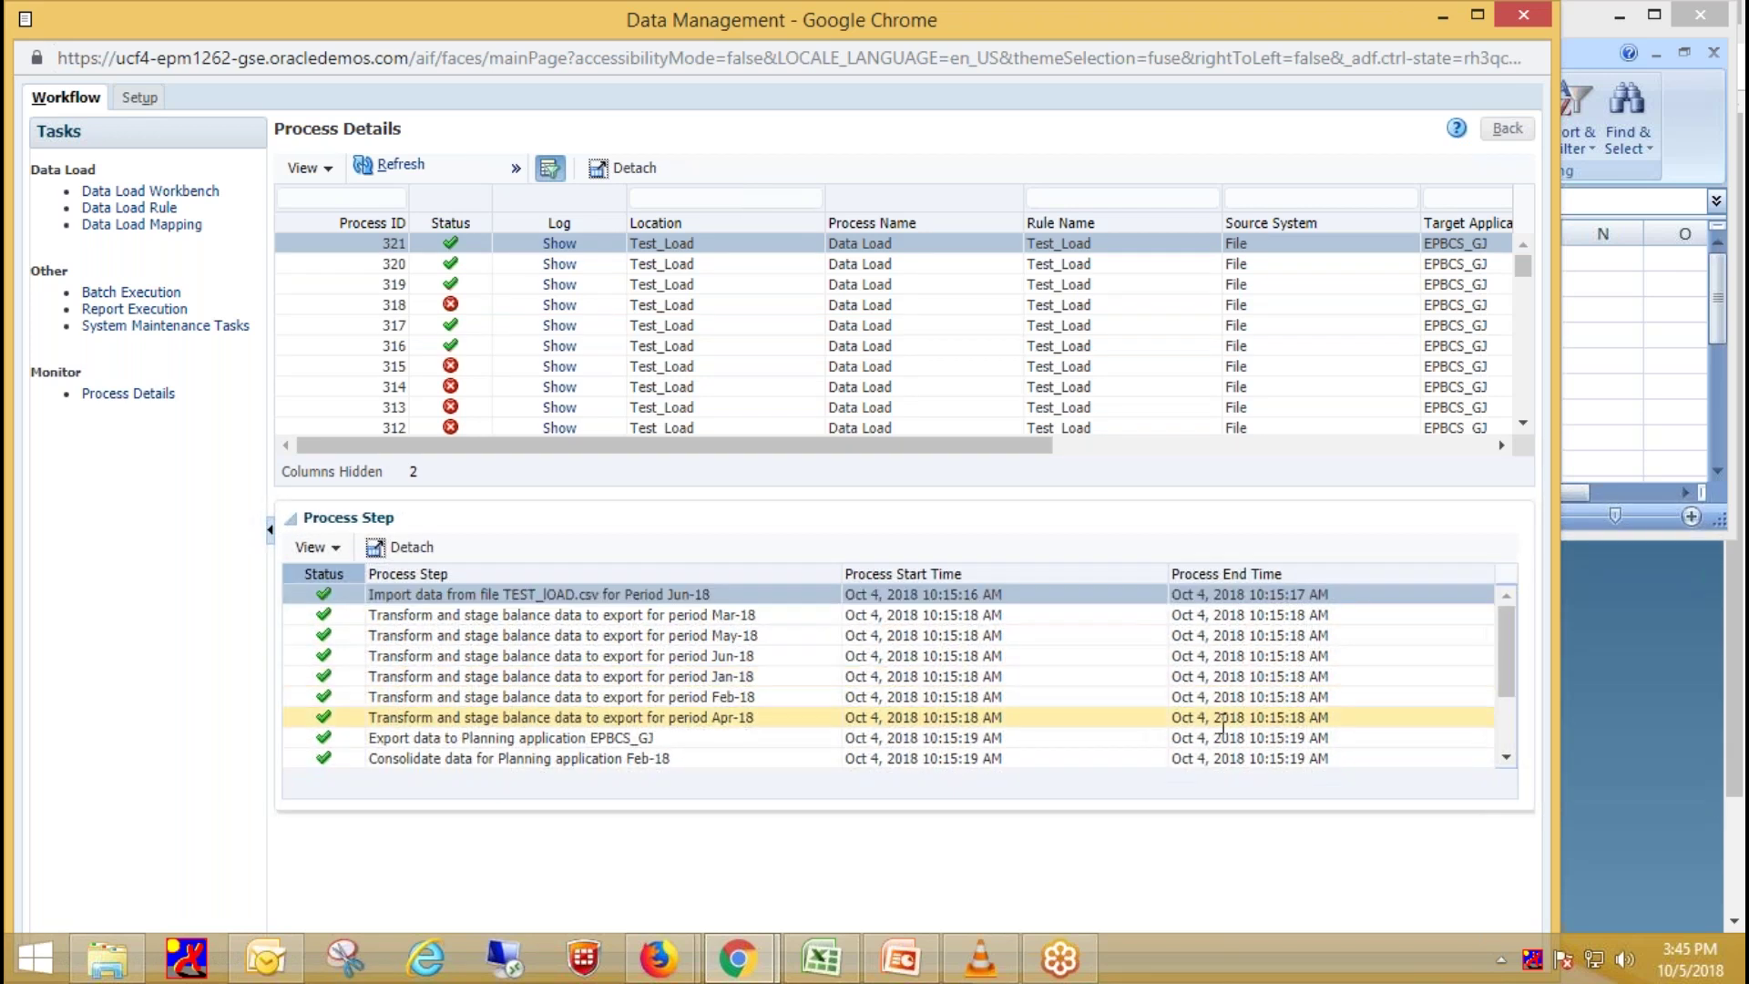